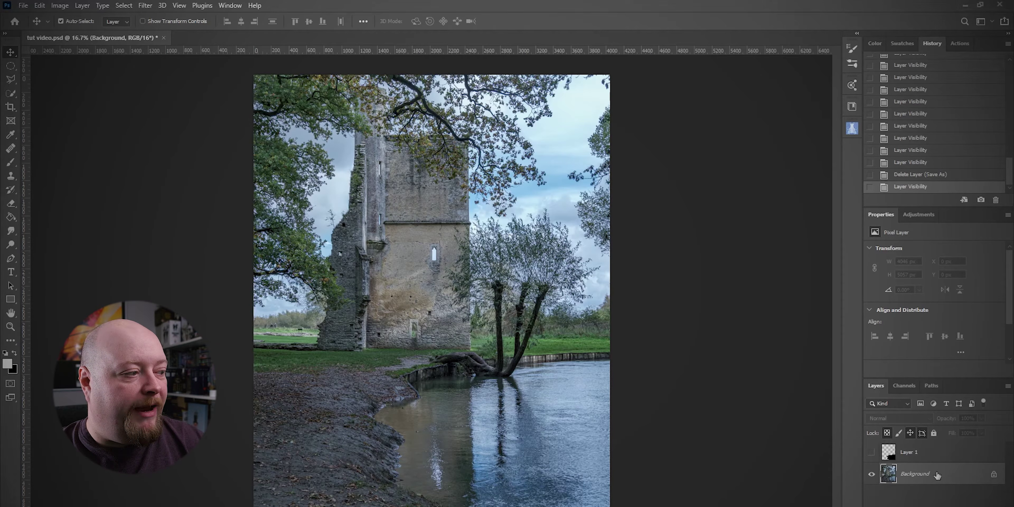
# Step: Show Layer 1's black water cutout, load its outline as a selection, deselect it and hide the layer again
pyautogui.click(923, 453)
pyautogui.click(872, 454)
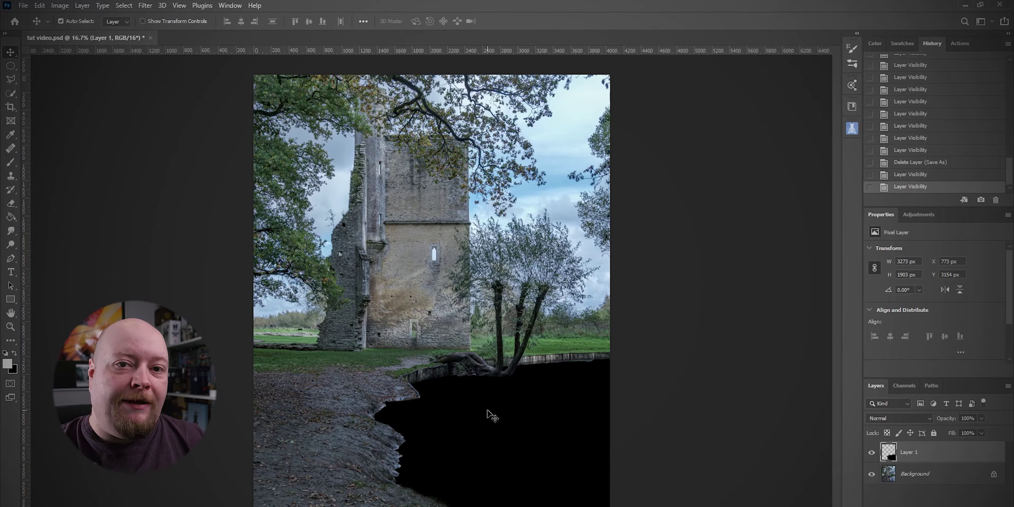
pyautogui.click(871, 454)
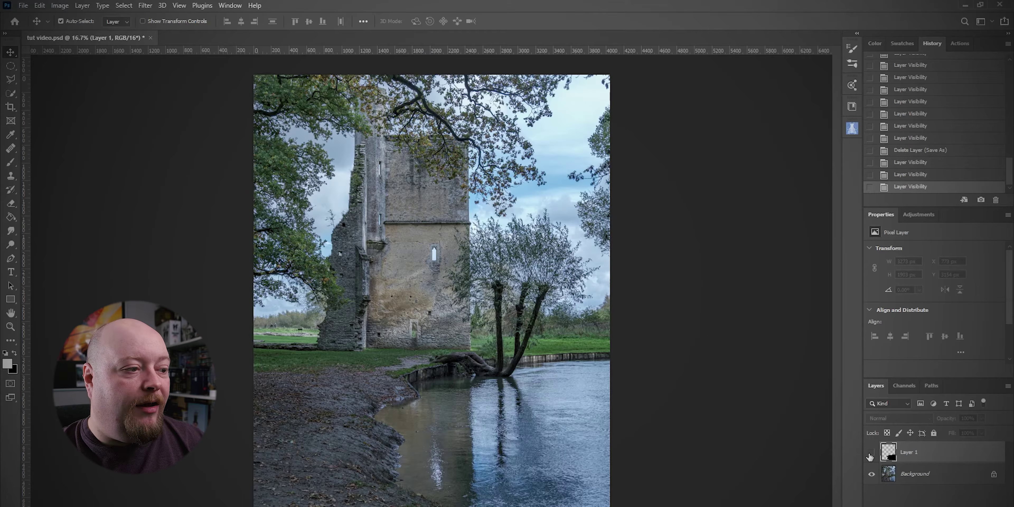
pyautogui.click(872, 453)
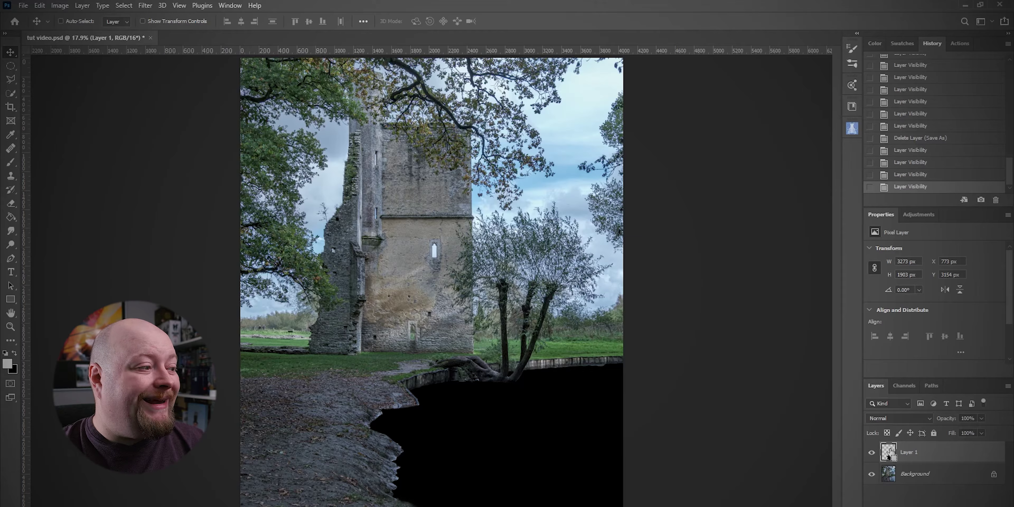
pyautogui.keyDown('ctrl'); pyautogui.click(888, 452); pyautogui.keyUp('ctrl')
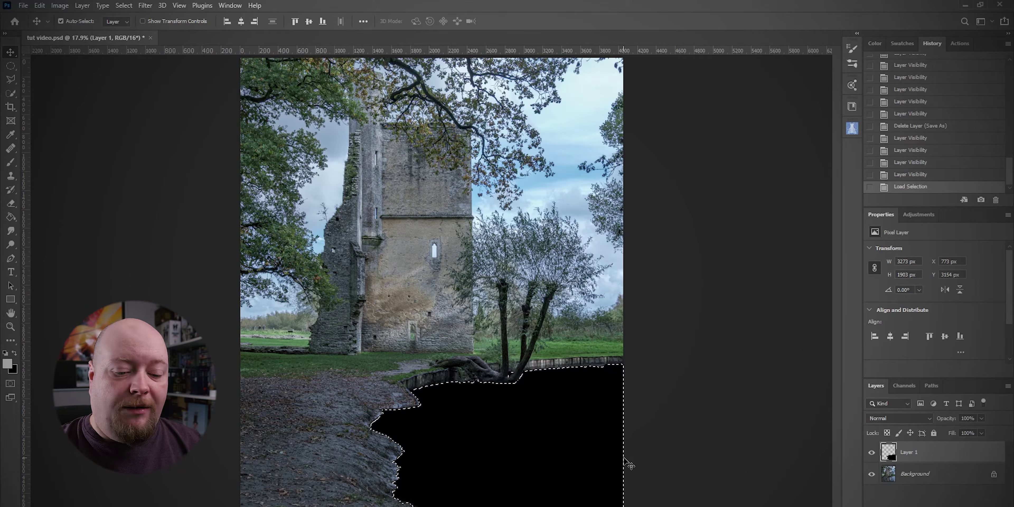
pyautogui.hotkey('ctrl', 'd')
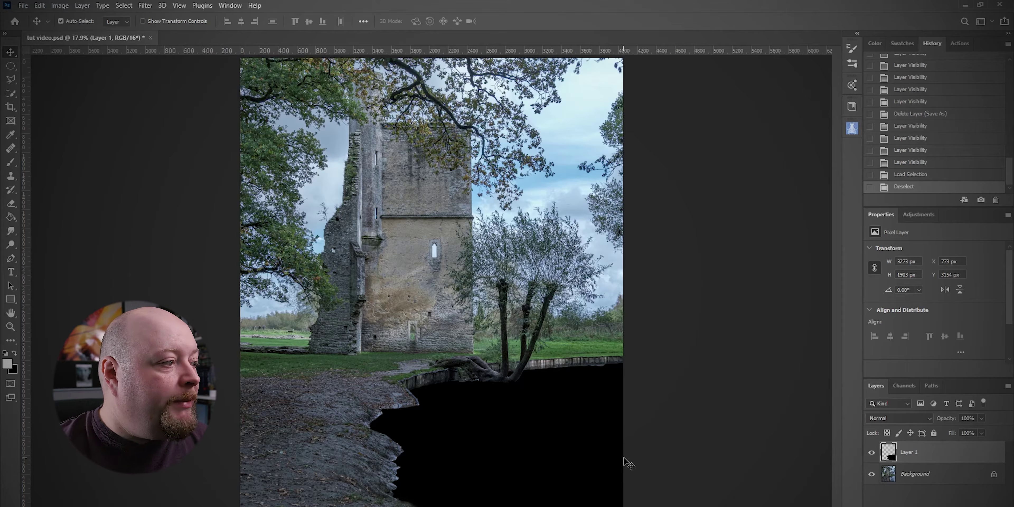
pyautogui.click(872, 452)
# Step: Duplicate the Background layer and convert the copy to a smart object
pyautogui.click(942, 476)
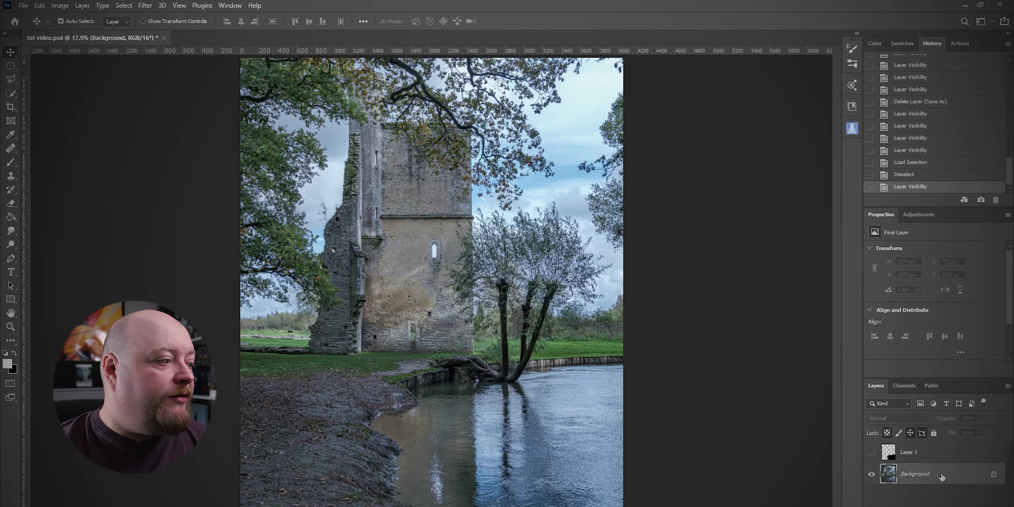
pyautogui.rightClick(941, 477)
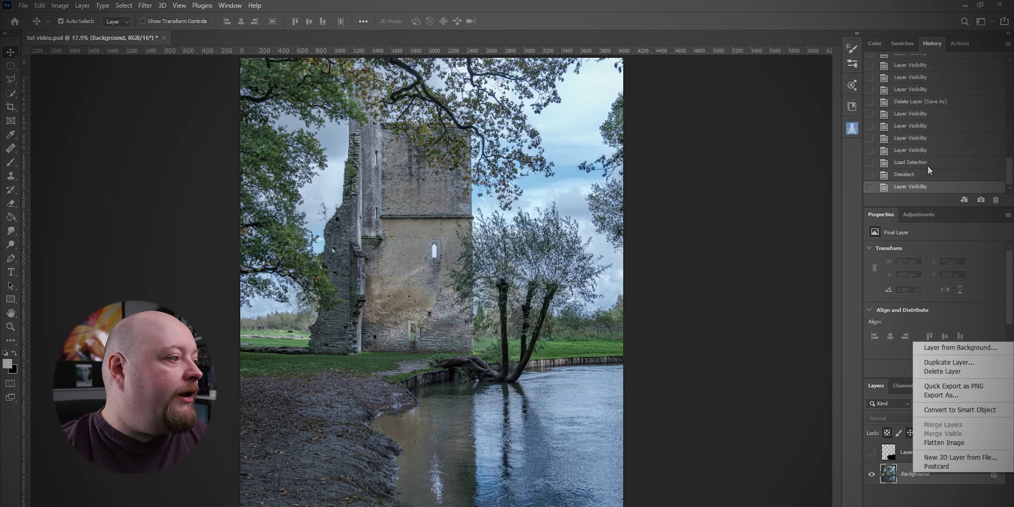
pyautogui.click(939, 361)
pyautogui.click(593, 156)
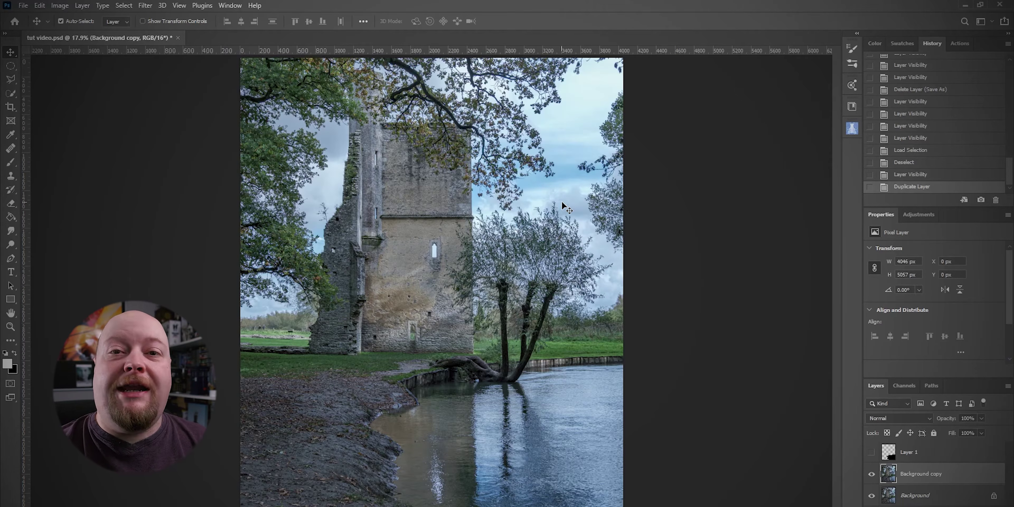
pyautogui.rightClick(963, 471)
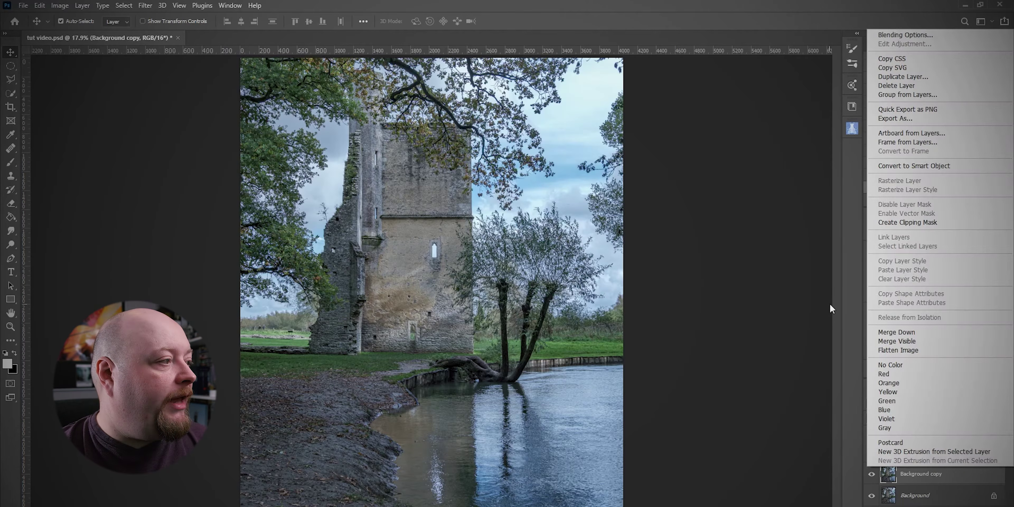
pyautogui.click(907, 170)
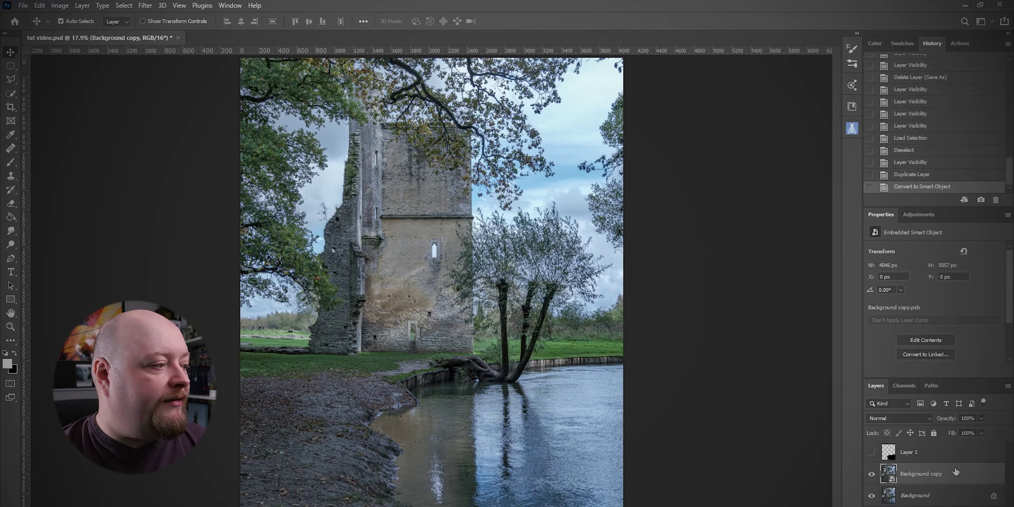
# Step: Open the Background copy smart object in the Luminar 4 filter
pyautogui.click(145, 5)
pyautogui.moveTo(210, 252)
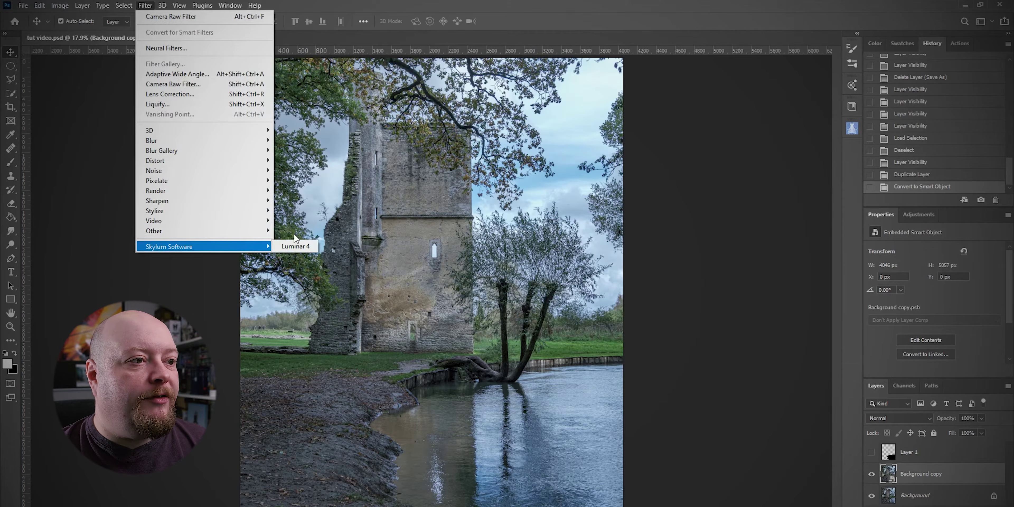
pyautogui.click(295, 246)
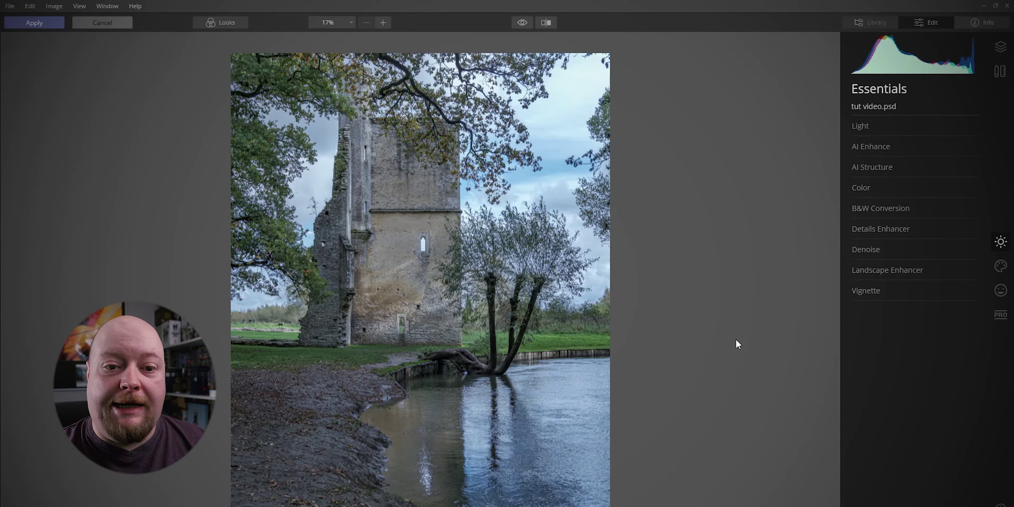
# Step: In the Light adjustments, set Temperature to -11 and Smart Contrast to 10
pyautogui.click(864, 126)
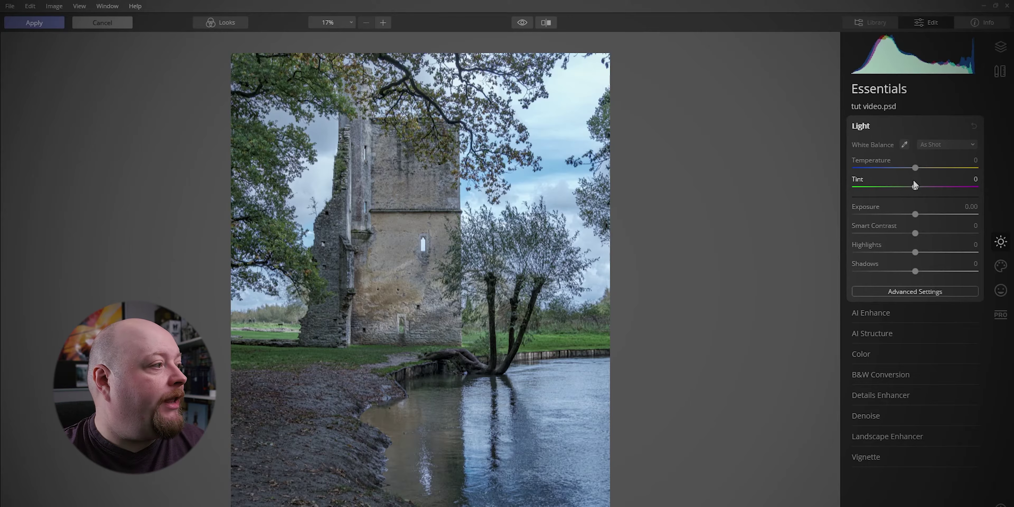
pyautogui.moveTo(912, 169); pyautogui.dragTo(910, 170)
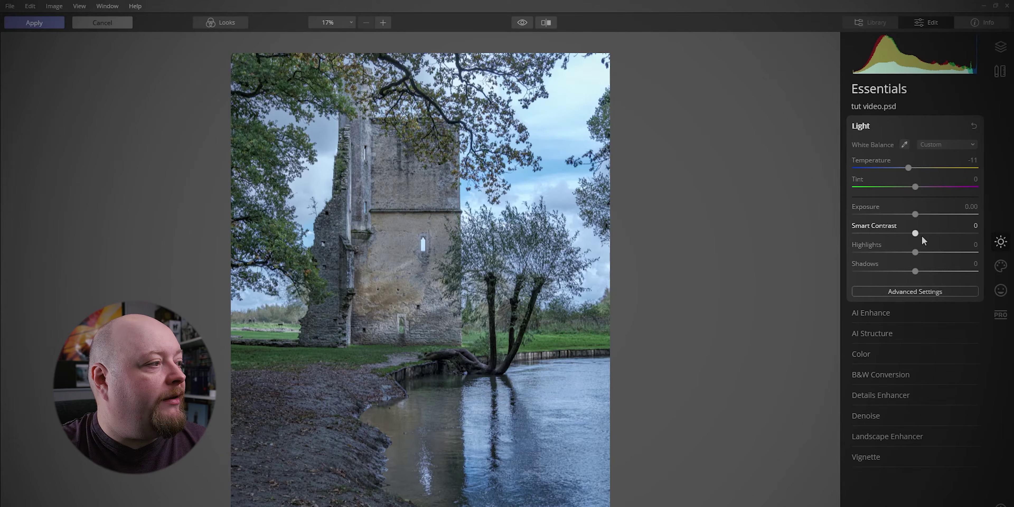
pyautogui.moveTo(916, 235); pyautogui.dragTo(921, 235)
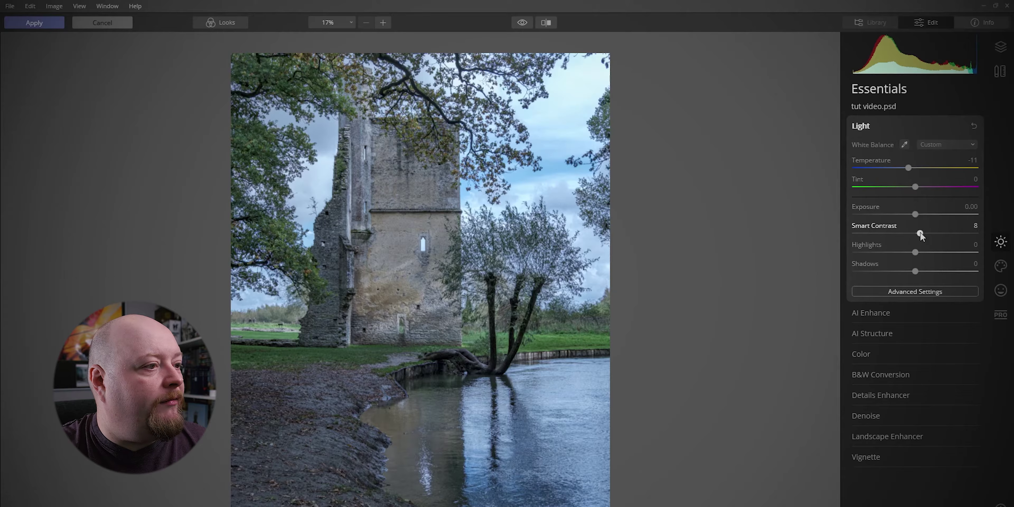
pyautogui.moveTo(926, 232); pyautogui.dragTo(921, 233)
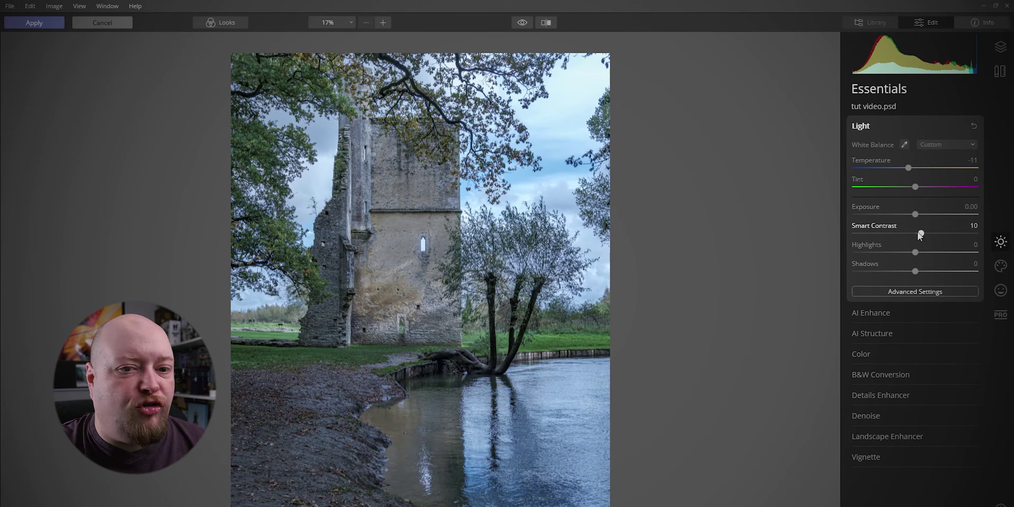
# Step: Set AI Enhance's AI Accent to 21 and AI Structure's Amount to 10
pyautogui.click(872, 313)
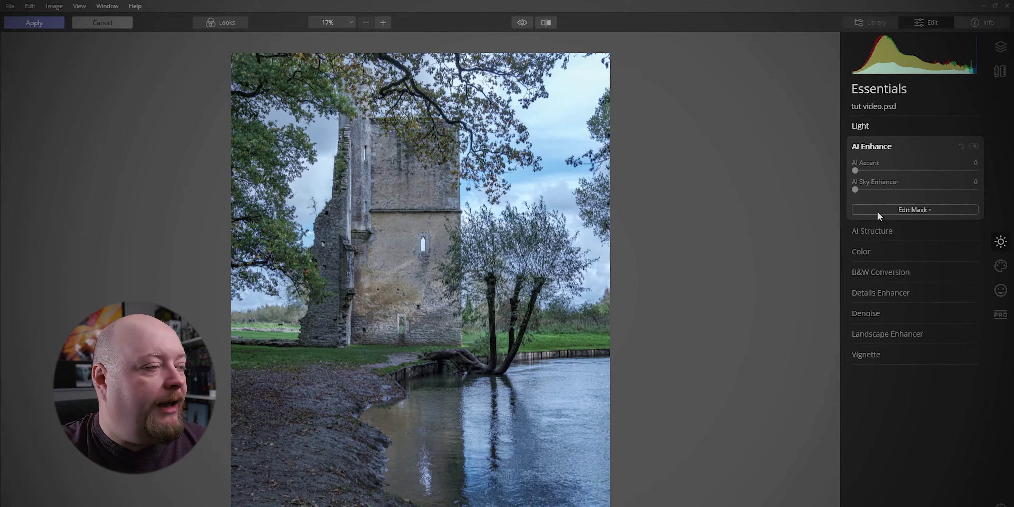
pyautogui.moveTo(856, 171); pyautogui.dragTo(890, 172)
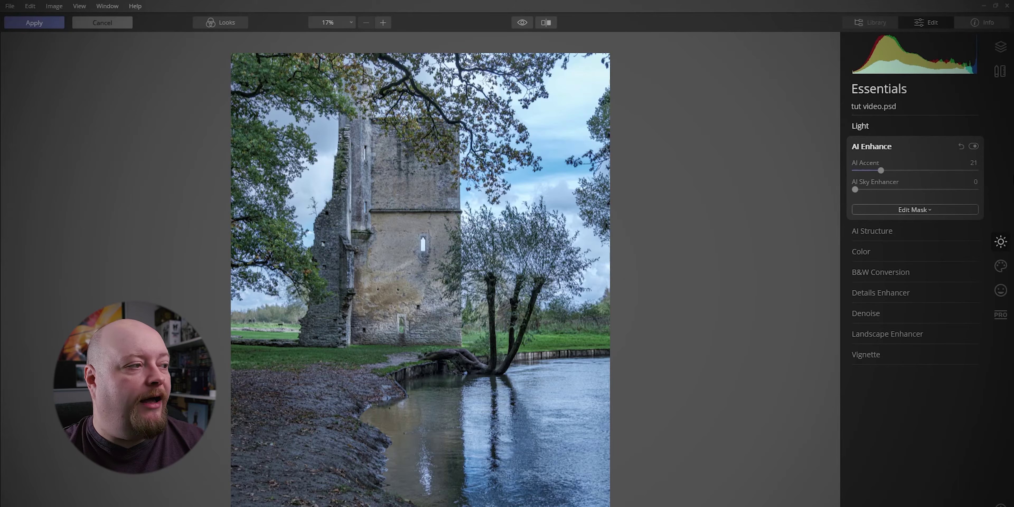
pyautogui.click(871, 231)
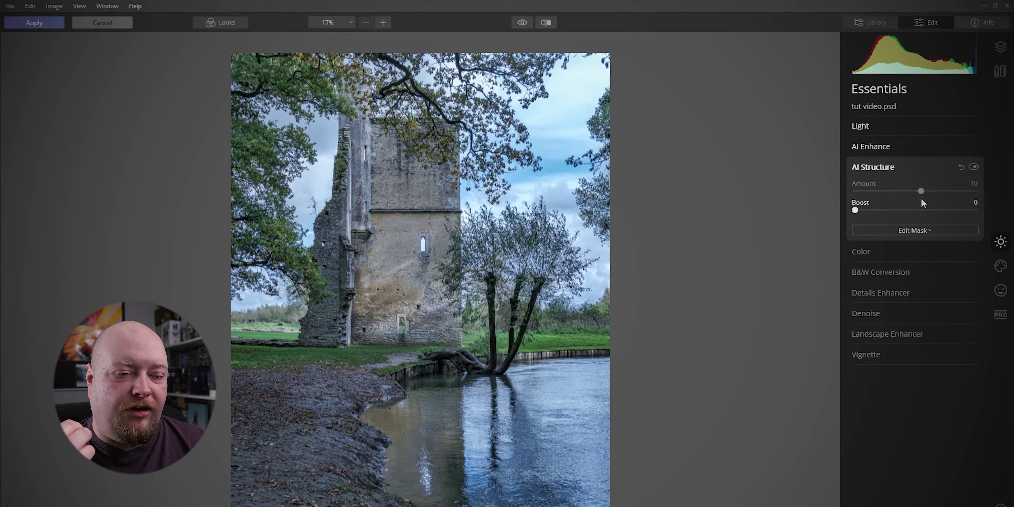
# Step: Mute the photo's colours with Saturation -58, Vibrance -8 and Remove Color Cast 67
pyautogui.click(865, 250)
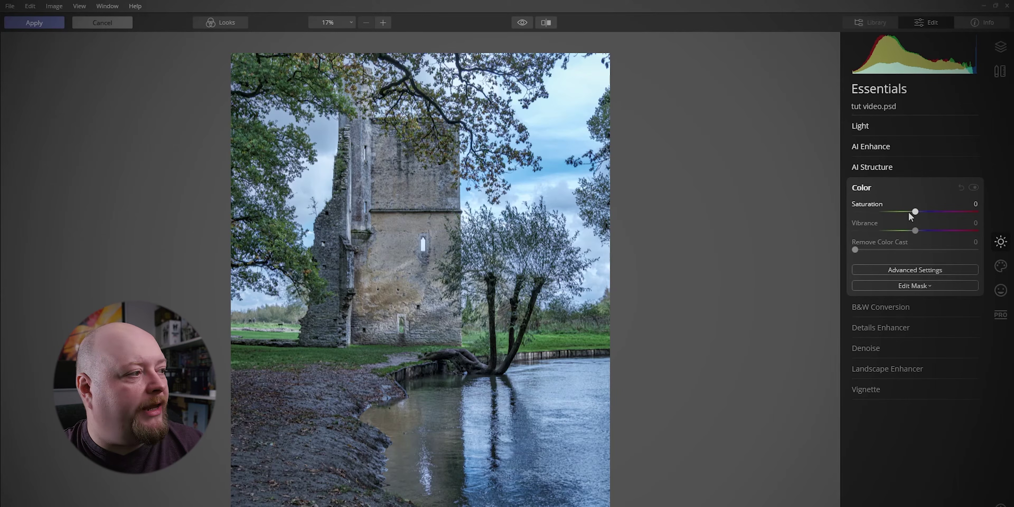
pyautogui.moveTo(914, 212); pyautogui.dragTo(889, 214)
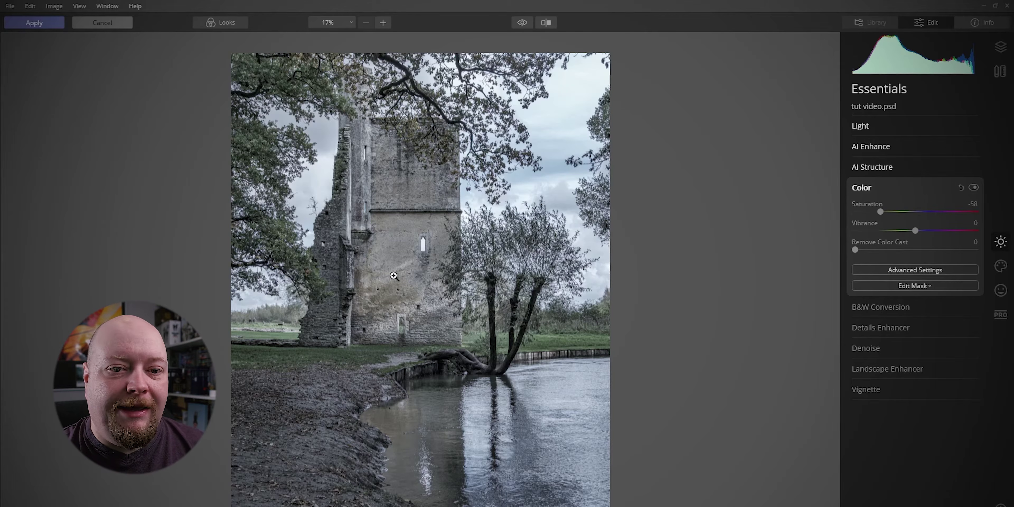
pyautogui.moveTo(914, 231); pyautogui.dragTo(909, 233)
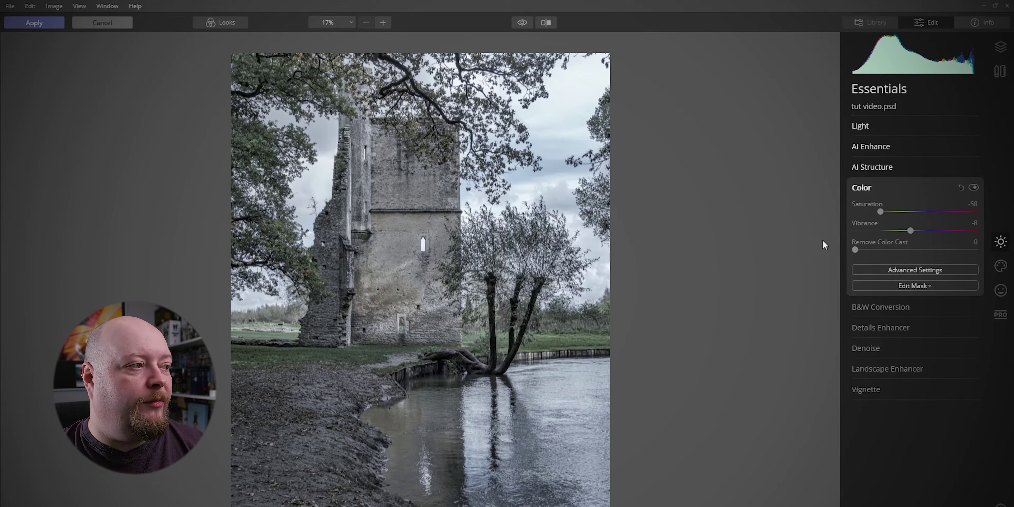
pyautogui.moveTo(855, 250); pyautogui.dragTo(891, 250)
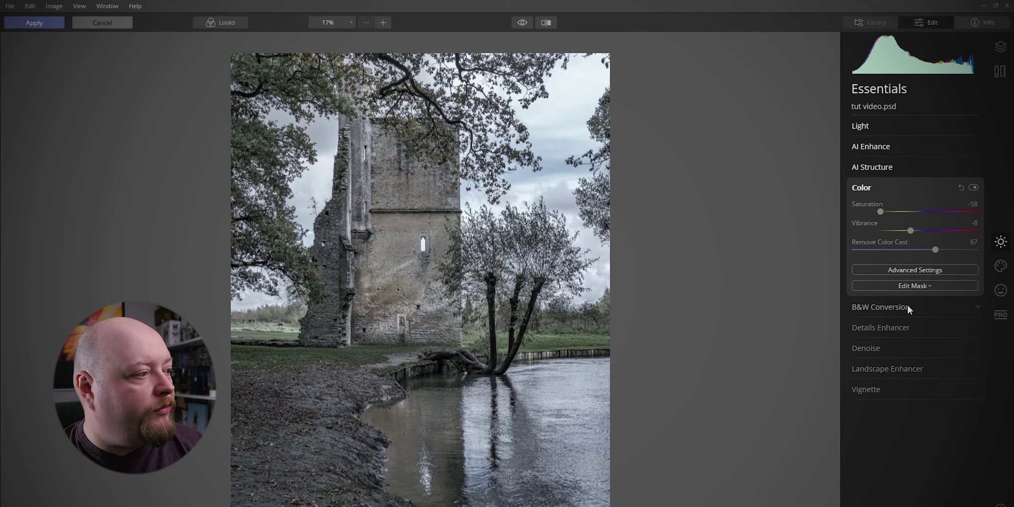
# Step: In Details Enhancer, set Small, Medium and Large Details to 10 each
pyautogui.click(885, 326)
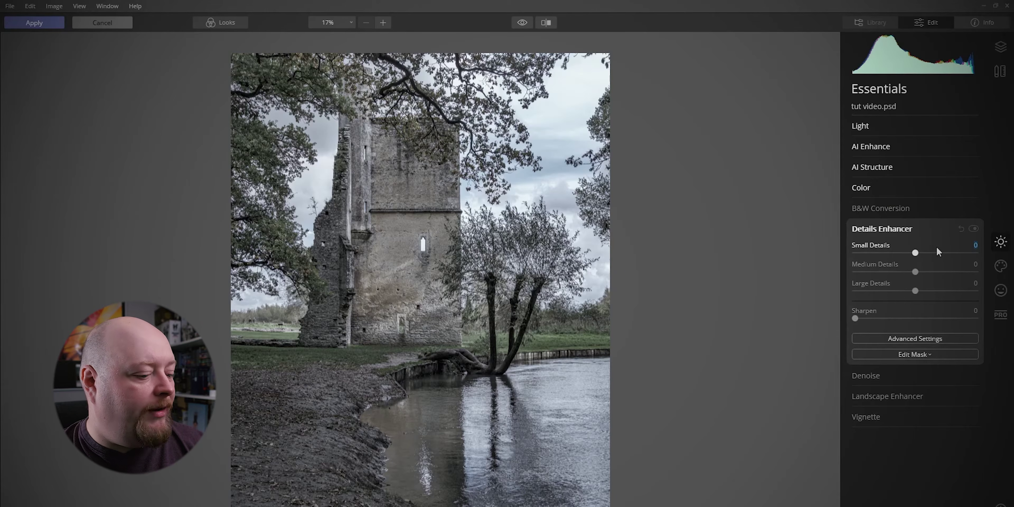
pyautogui.press('Tab')
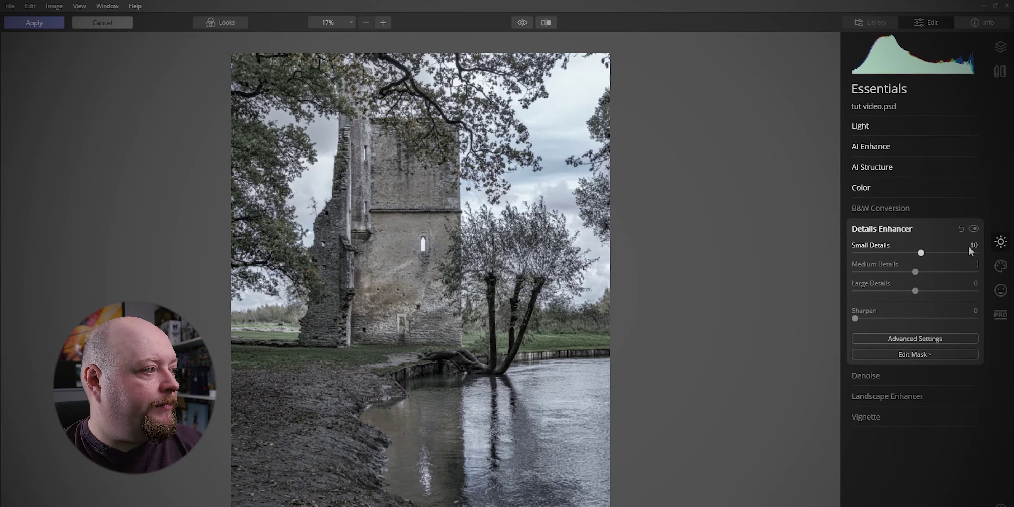
pyautogui.click(972, 282)
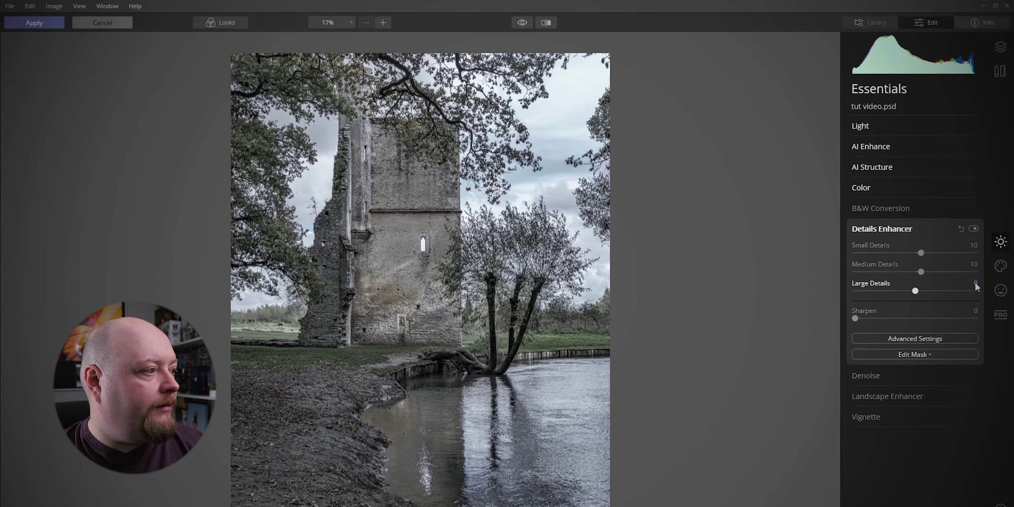
pyautogui.write('10')
pyautogui.press('Return')
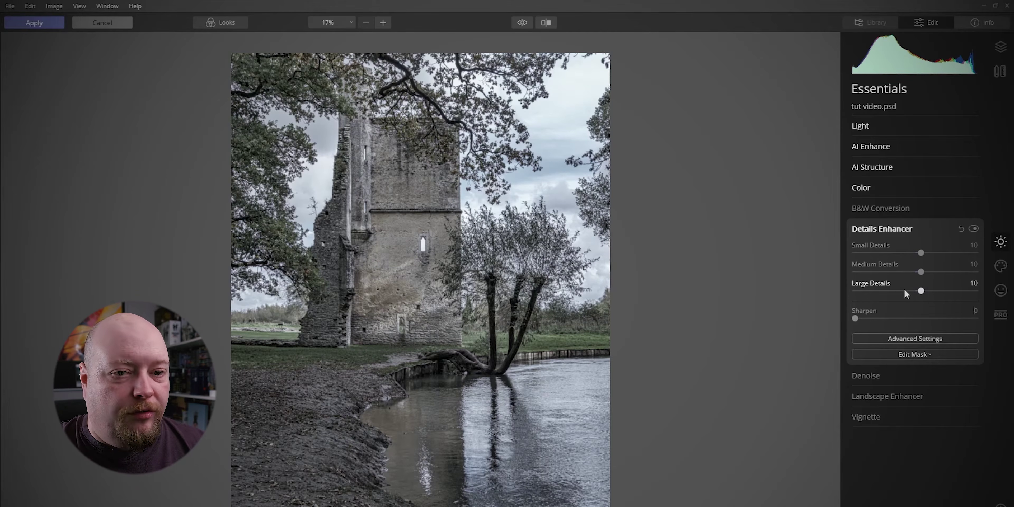
# Step: Set Landscape Enhancer's Dehaze to 21 and darken the edges with a Vignette Amount of -54
pyautogui.click(903, 395)
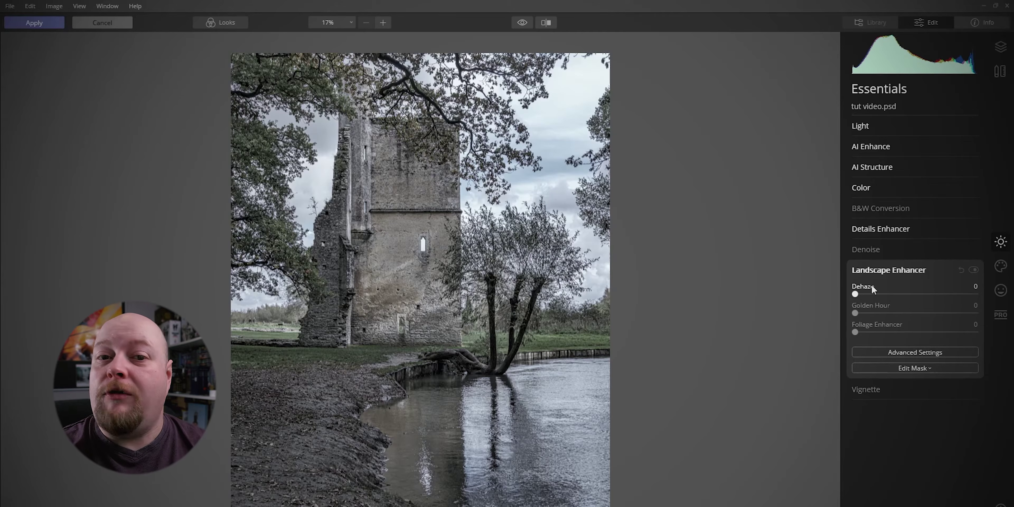
pyautogui.moveTo(856, 294); pyautogui.dragTo(881, 297)
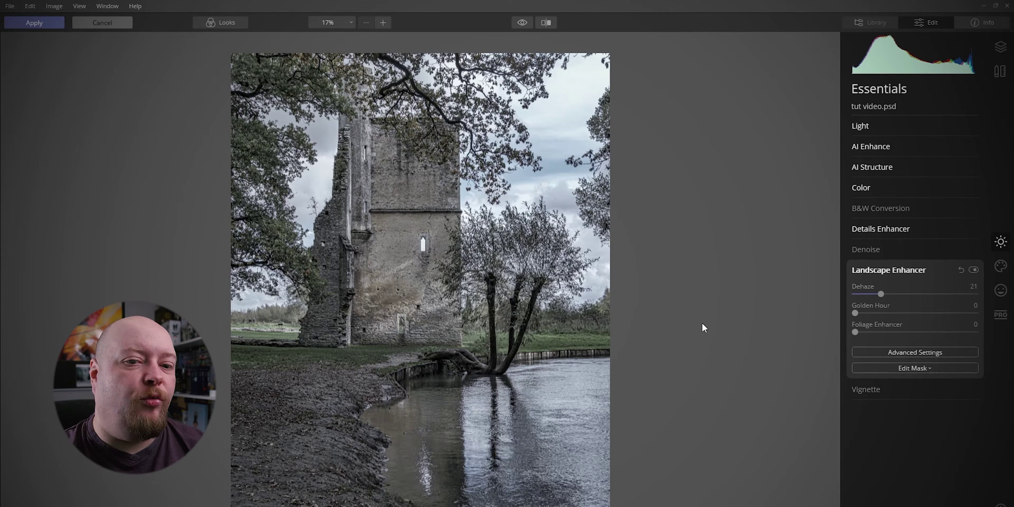
pyautogui.click(859, 391)
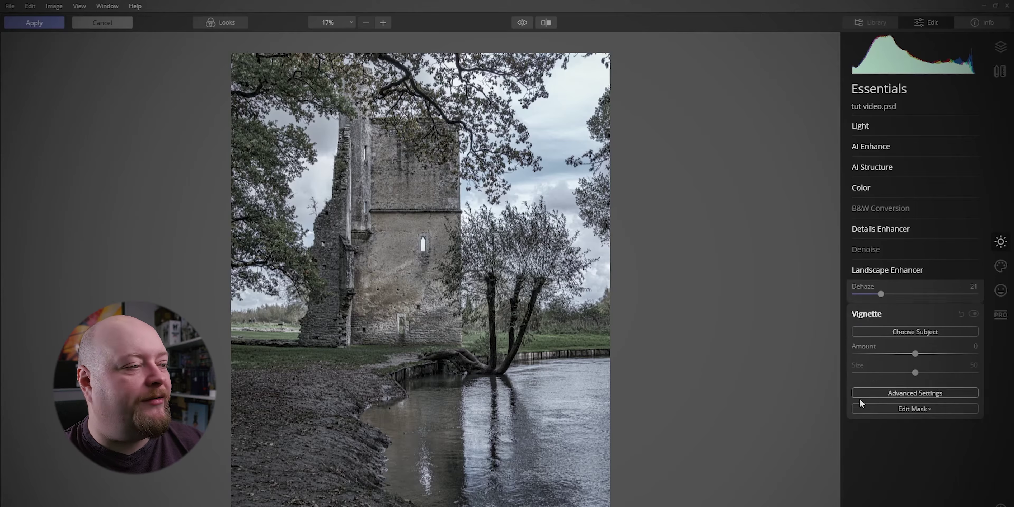
pyautogui.moveTo(916, 330); pyautogui.dragTo(884, 339)
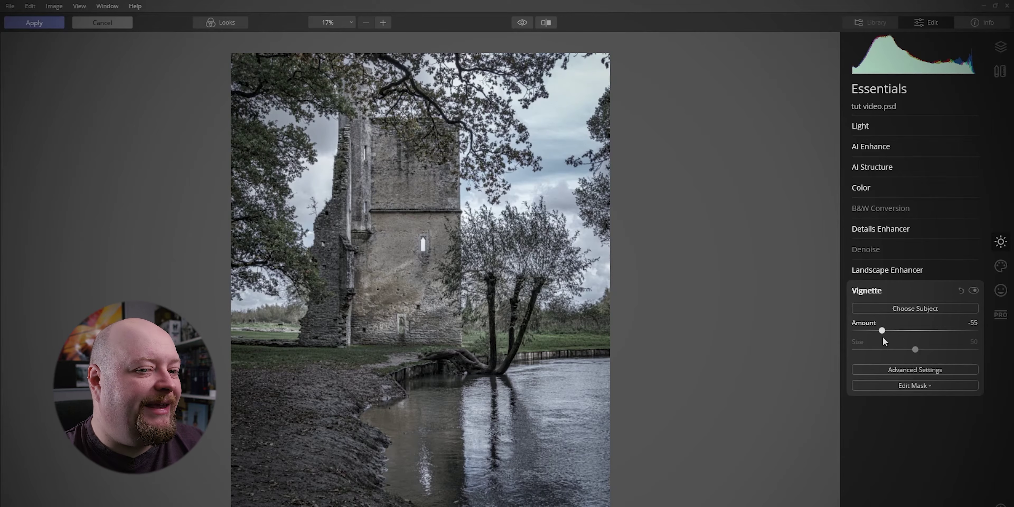
pyautogui.moveTo(883, 338); pyautogui.dragTo(883, 331)
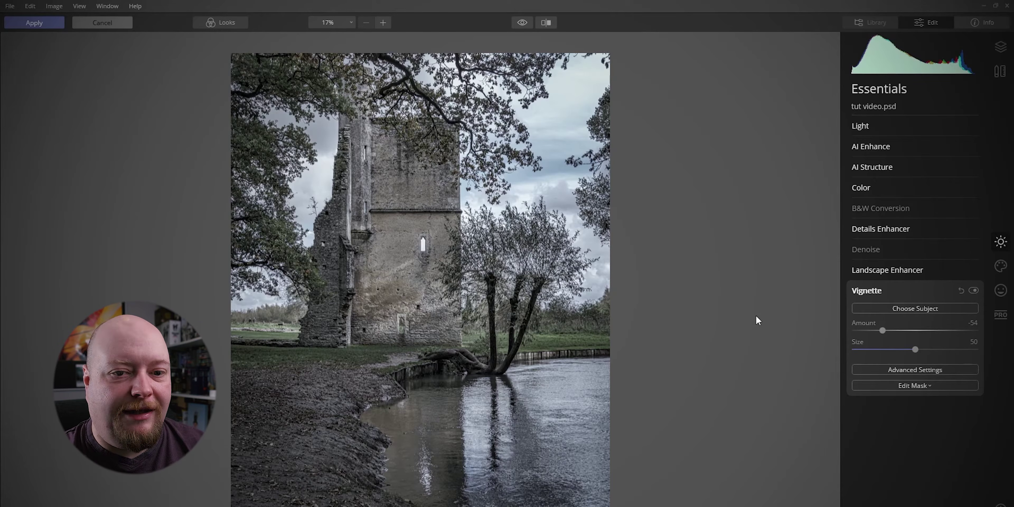
# Step: Replace the sky with the custom image thunderstorm-3441687, found by searching the D: drive for "thunders"
pyautogui.click(1000, 266)
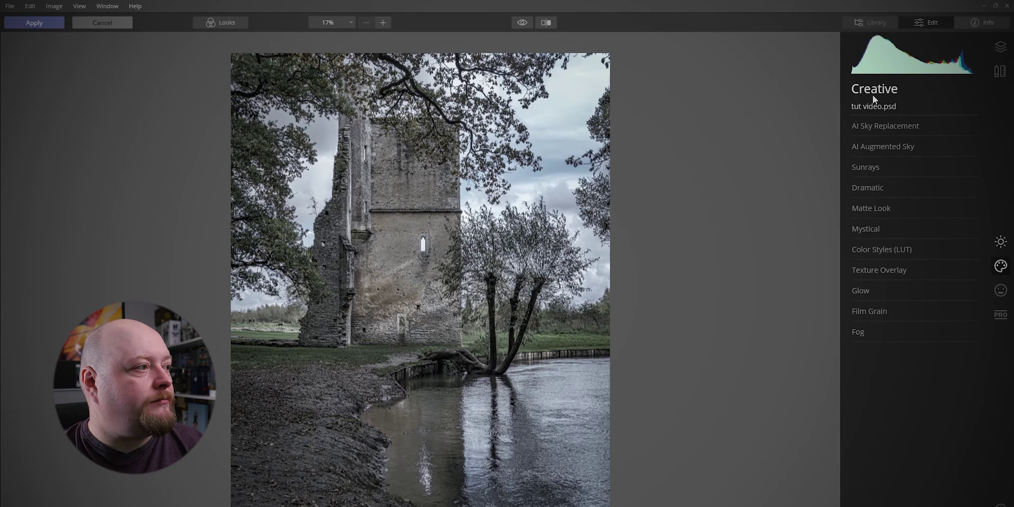
pyautogui.click(873, 124)
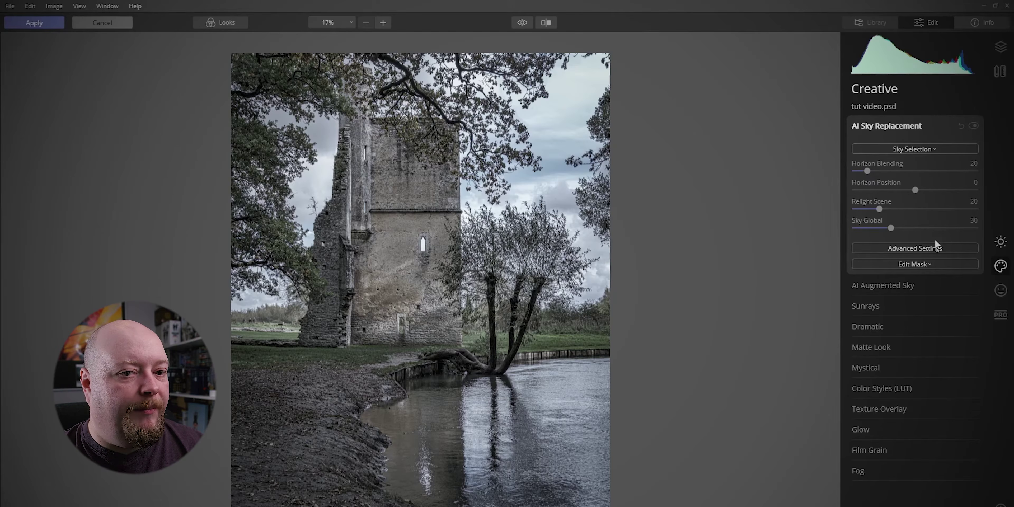
pyautogui.click(914, 150)
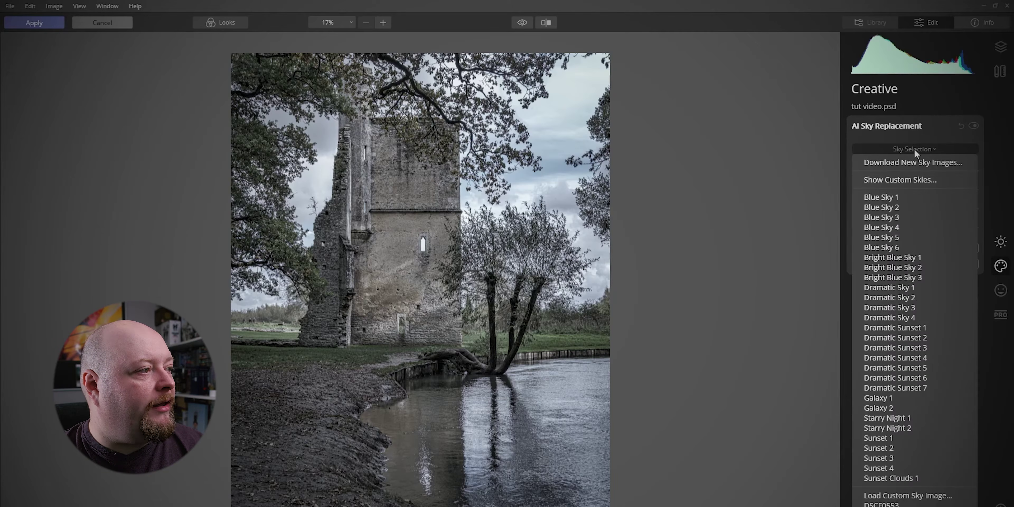
pyautogui.click(933, 496)
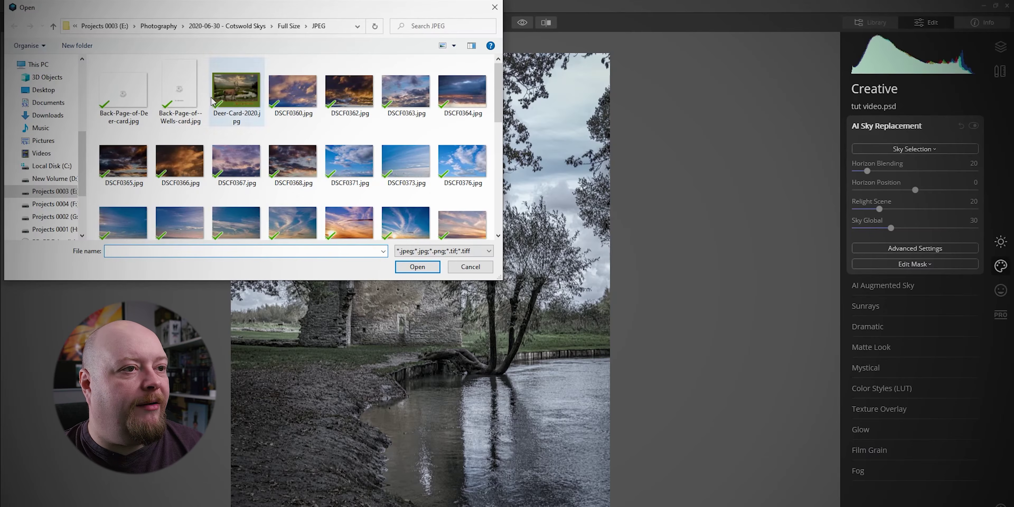
pyautogui.click(59, 180)
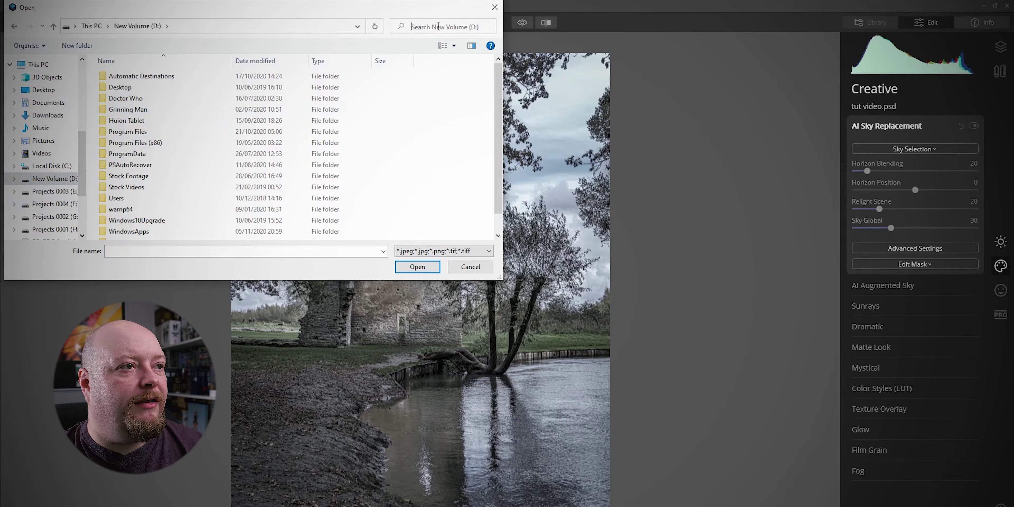
pyautogui.click(438, 24)
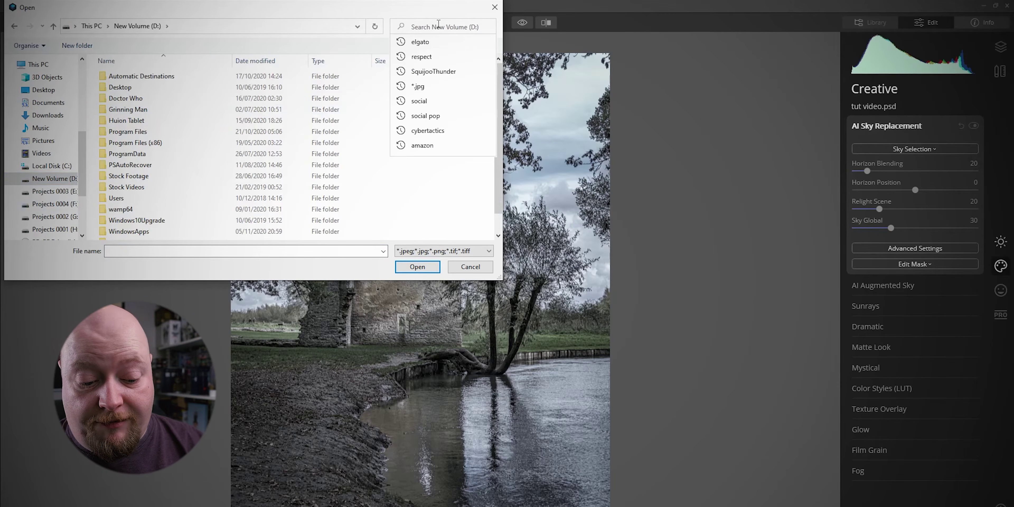
pyautogui.write('thunders')
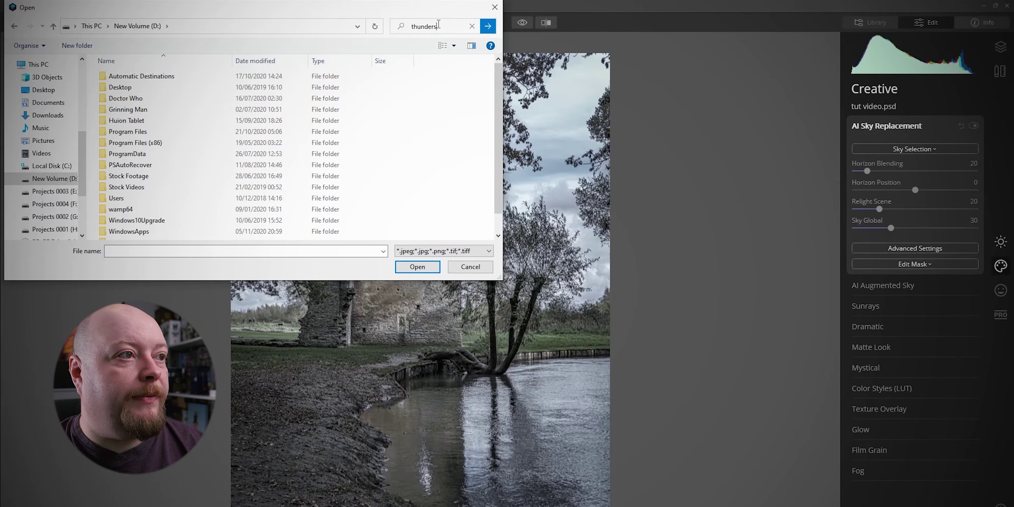
pyautogui.press('Return')
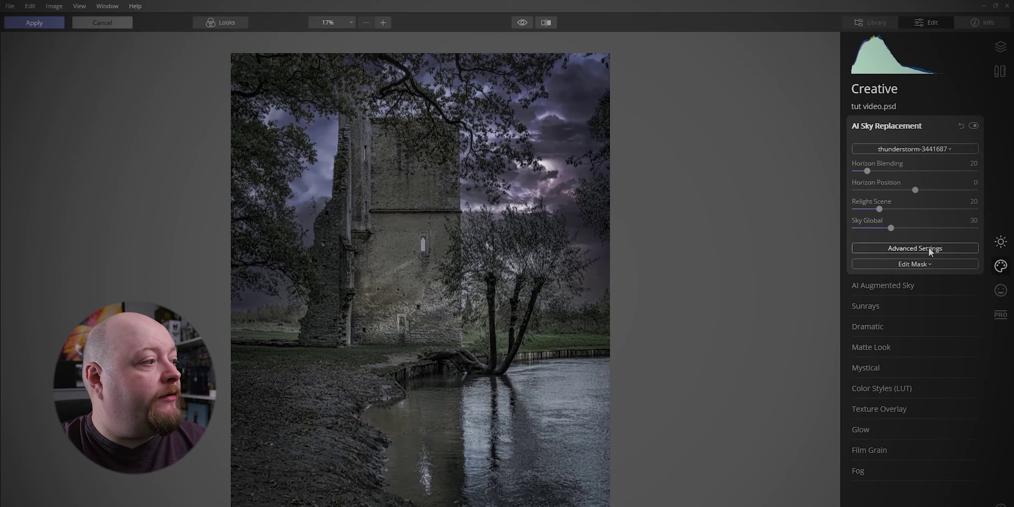
# Step: In AI Sky Replacement, set Relight Scene to 63, flip the sky and set Sky Defocus to 11
pyautogui.click(947, 248)
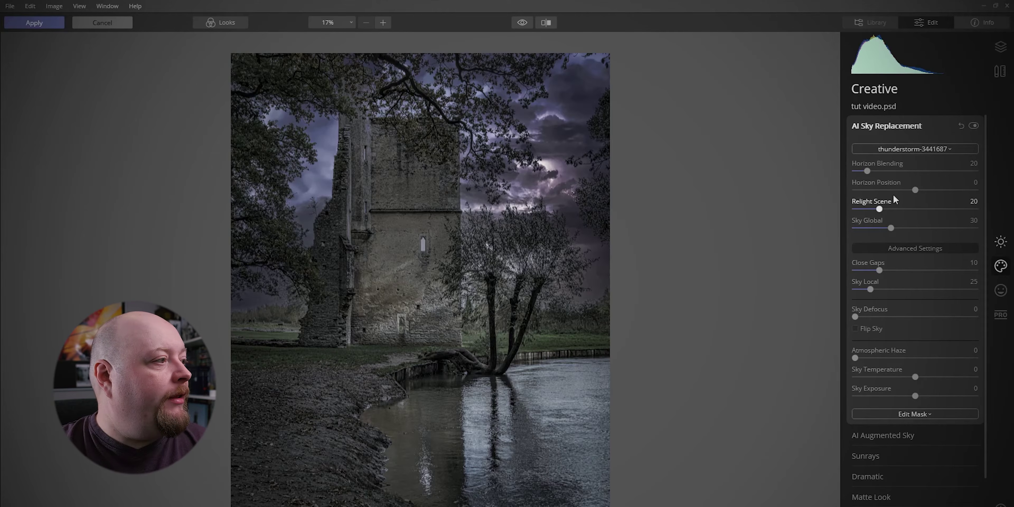
pyautogui.moveTo(880, 209); pyautogui.dragTo(932, 217)
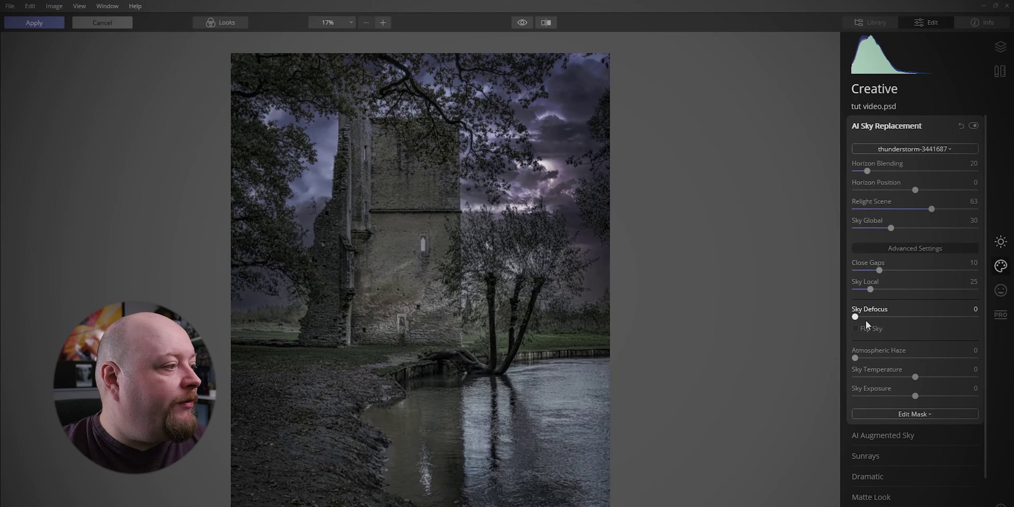
pyautogui.click(856, 328)
pyautogui.moveTo(855, 317); pyautogui.dragTo(870, 319)
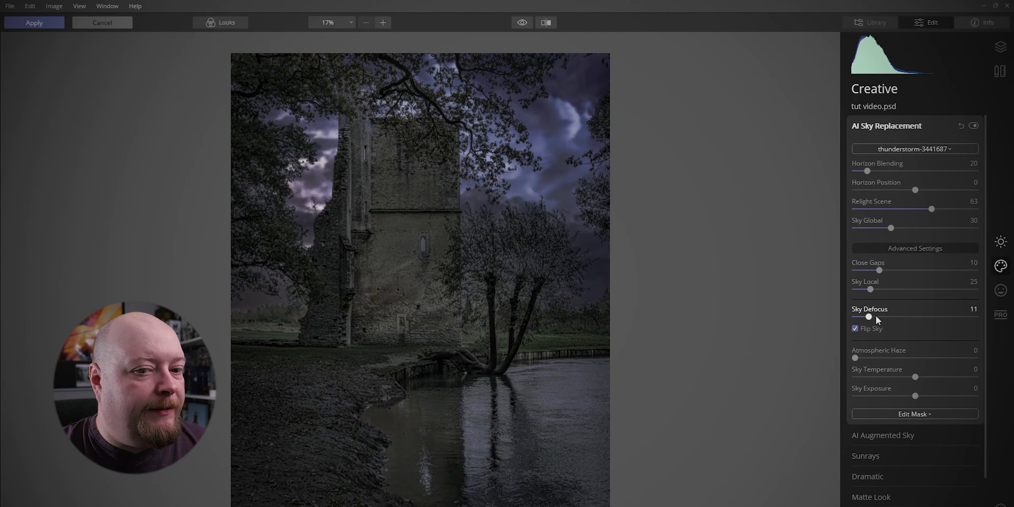
# Step: Set the replaced sky's Atmospheric Haze to 14 and Sky Exposure to -62
pyautogui.moveTo(855, 358); pyautogui.dragTo(873, 361)
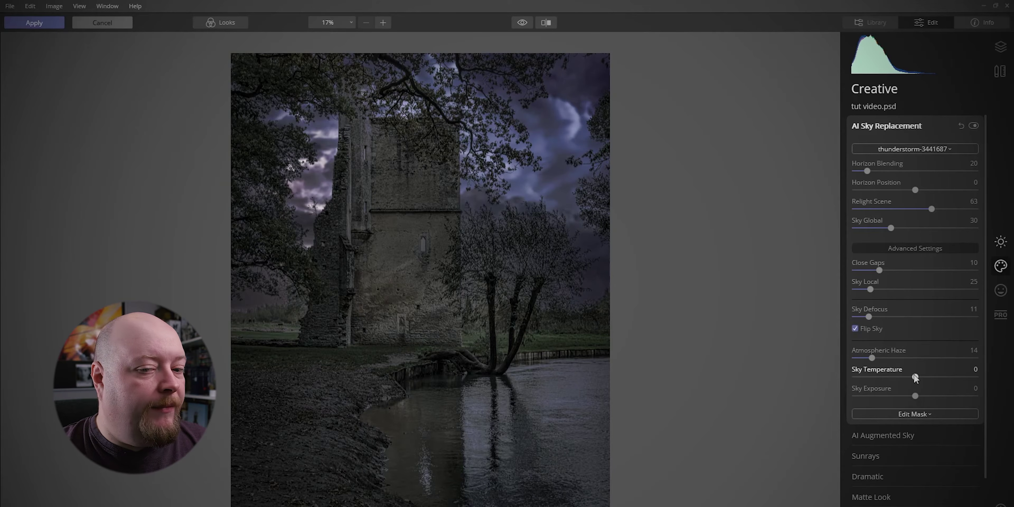
pyautogui.moveTo(915, 396); pyautogui.dragTo(875, 399)
pyautogui.moveTo(874, 398); pyautogui.dragTo(877, 399)
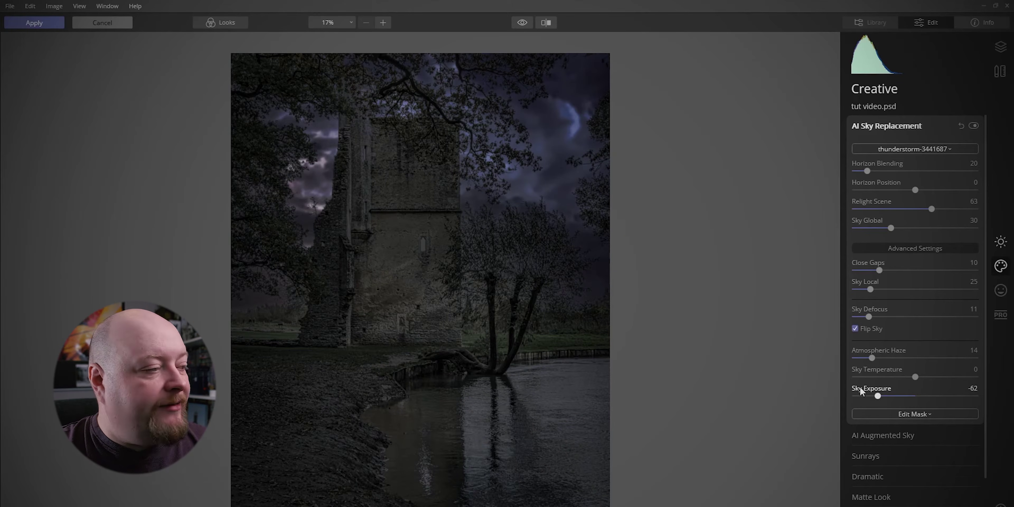
# Step: Add the Moon 2 object with AI Augmented Sky and set its Amount to 50
pyautogui.click(878, 435)
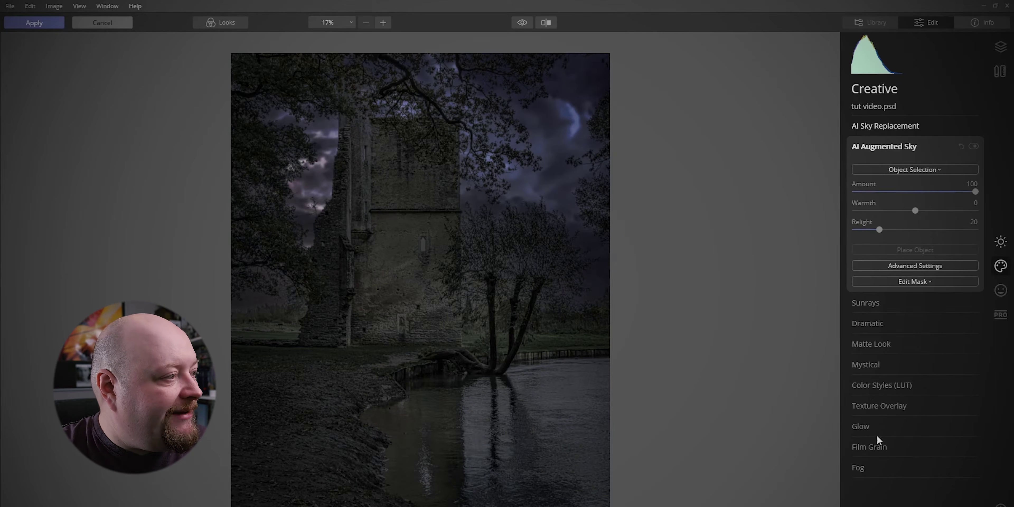
pyautogui.click(898, 170)
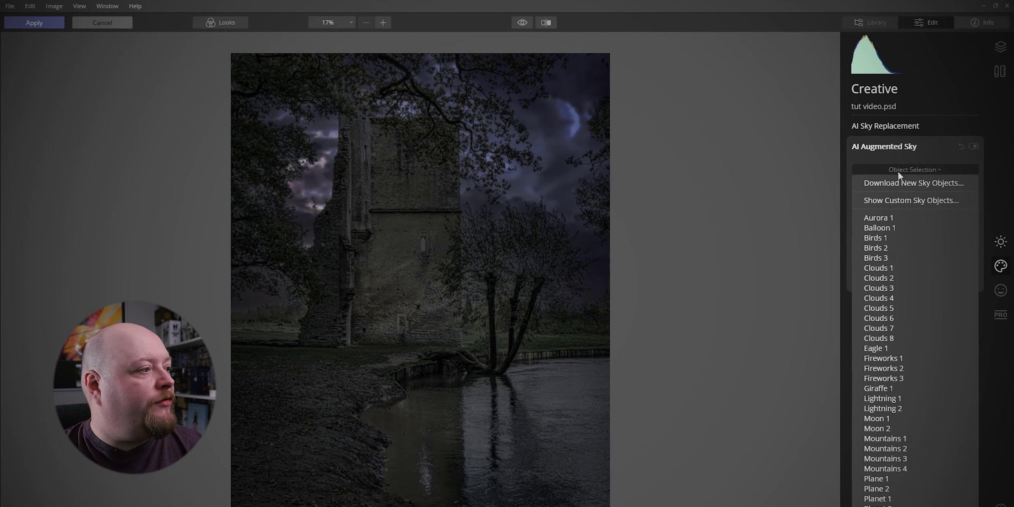
pyautogui.click(927, 428)
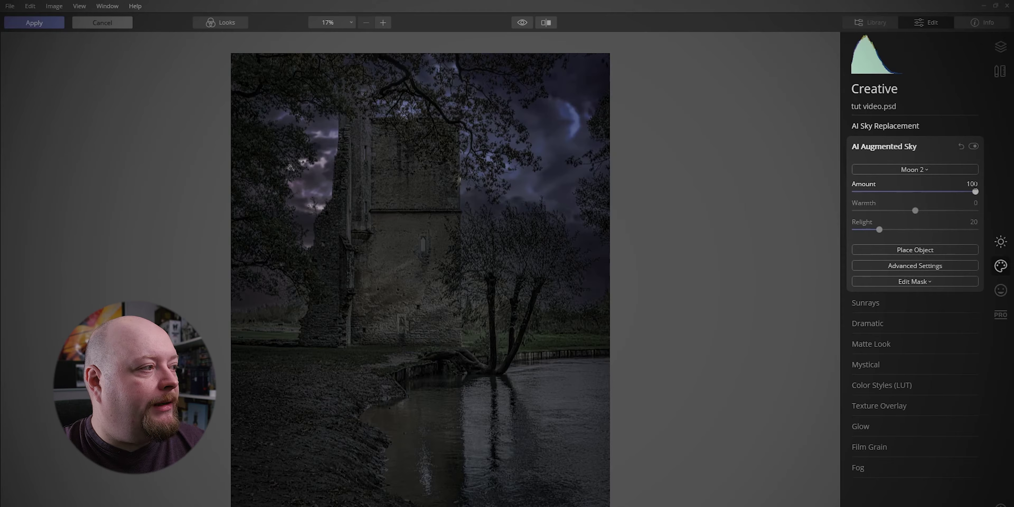
pyautogui.click(971, 184)
pyautogui.write('50')
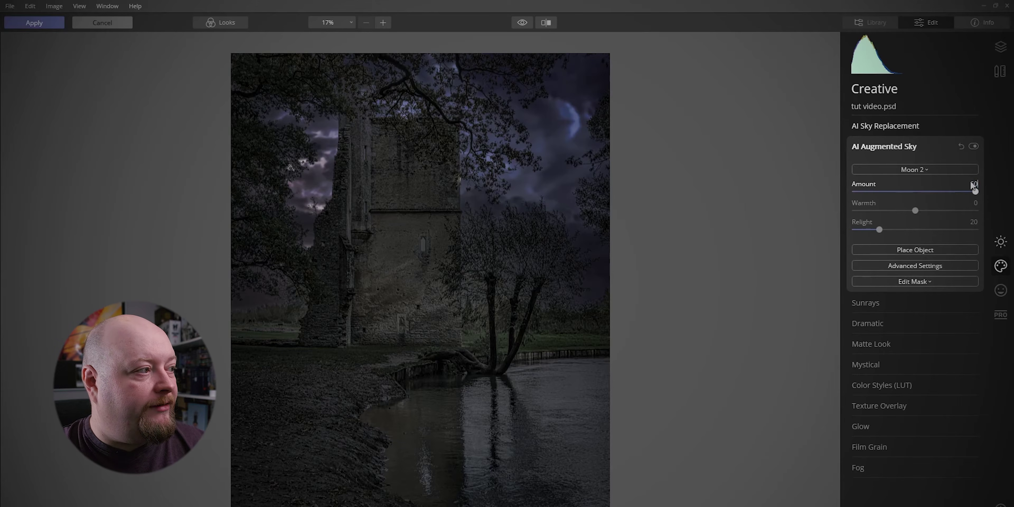
pyautogui.press('Tab')
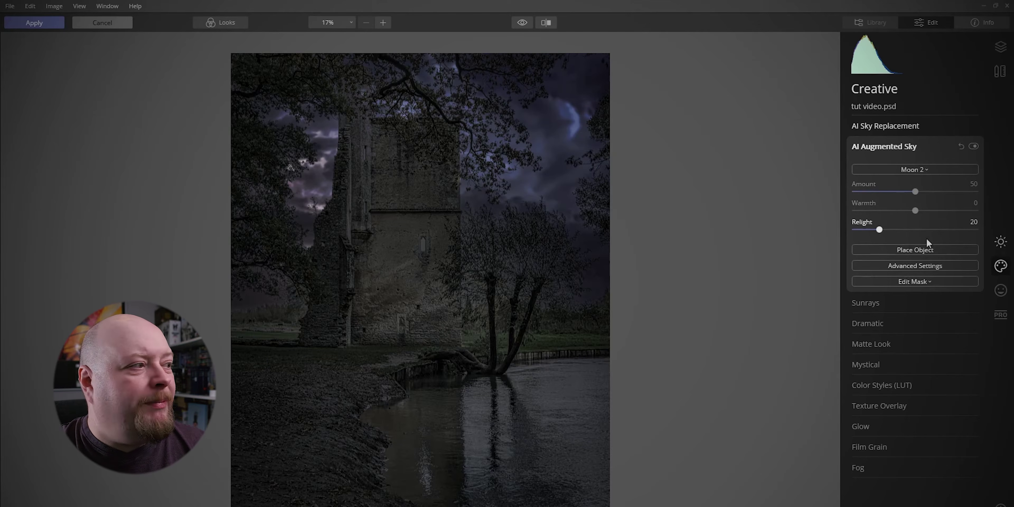
# Step: Place the moon in the sky so it emerges from behind the tower's right edge, above the bare tree
pyautogui.click(912, 251)
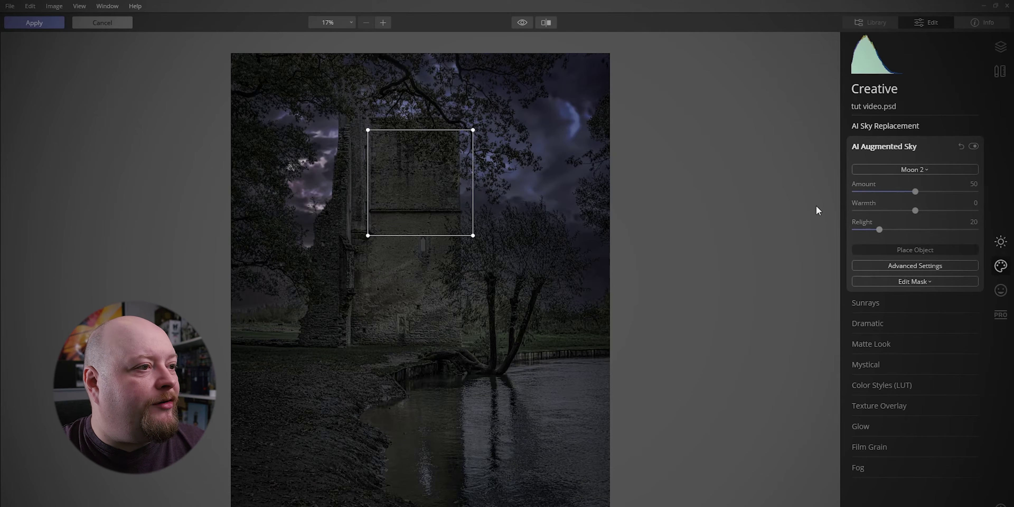
pyautogui.moveTo(412, 186); pyautogui.dragTo(473, 169)
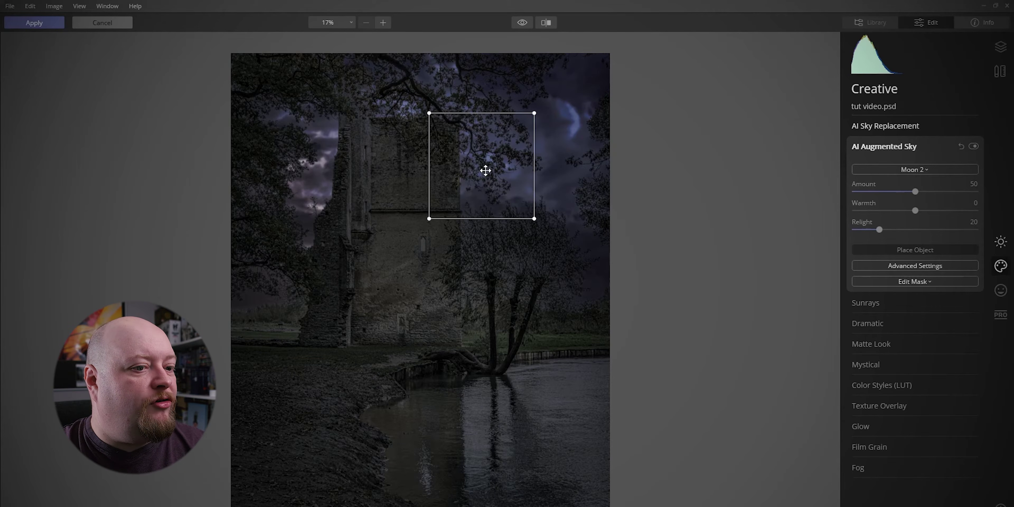
pyautogui.moveTo(486, 170); pyautogui.dragTo(504, 162)
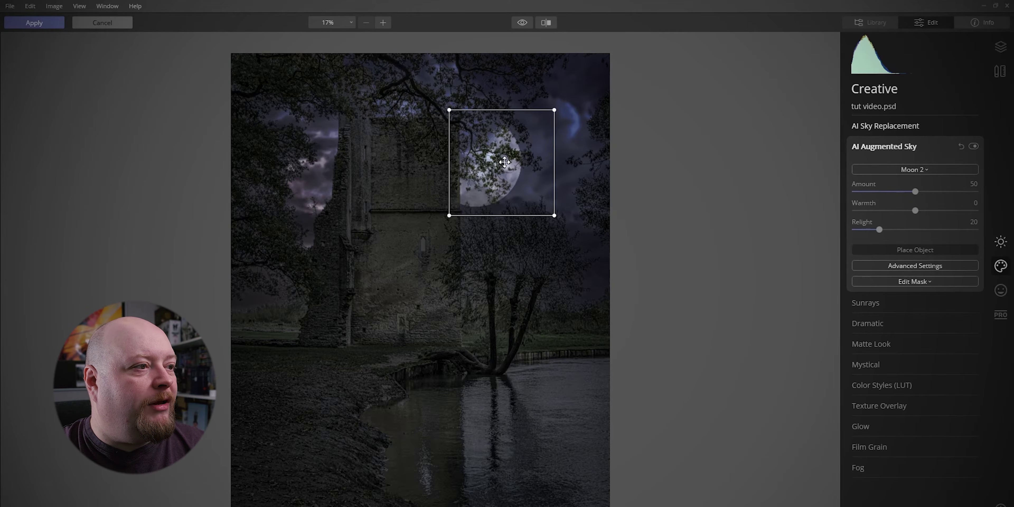
pyautogui.moveTo(504, 162); pyautogui.dragTo(498, 162)
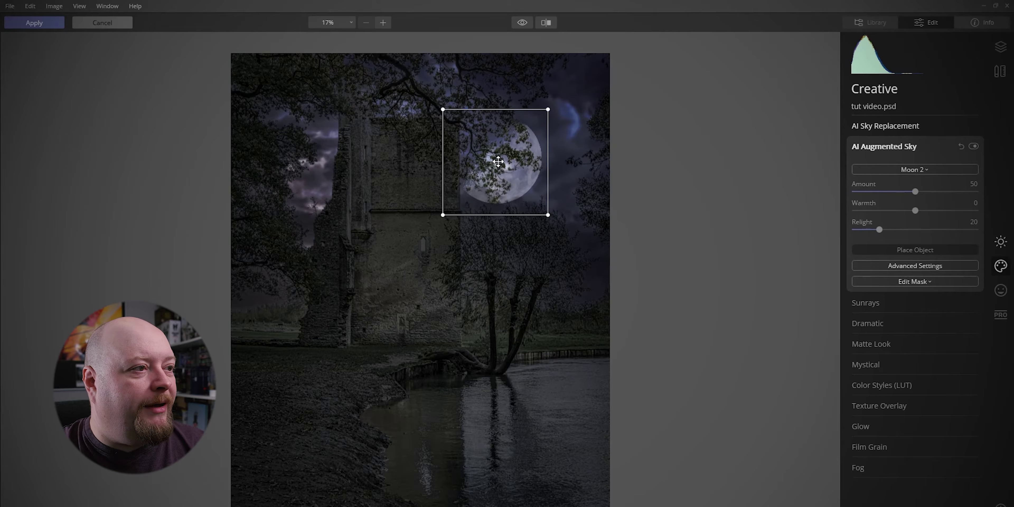
pyautogui.moveTo(498, 161); pyautogui.dragTo(493, 160)
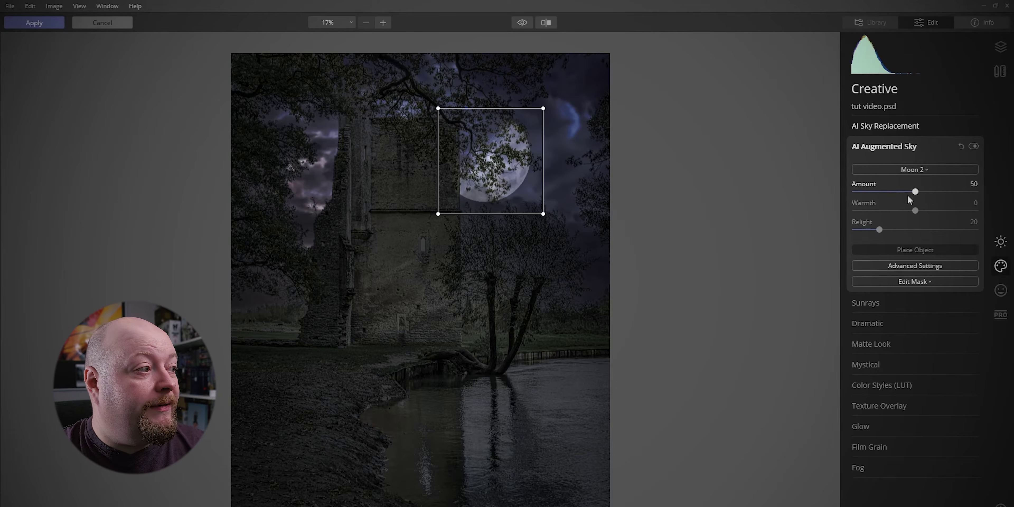
pyautogui.click(915, 248)
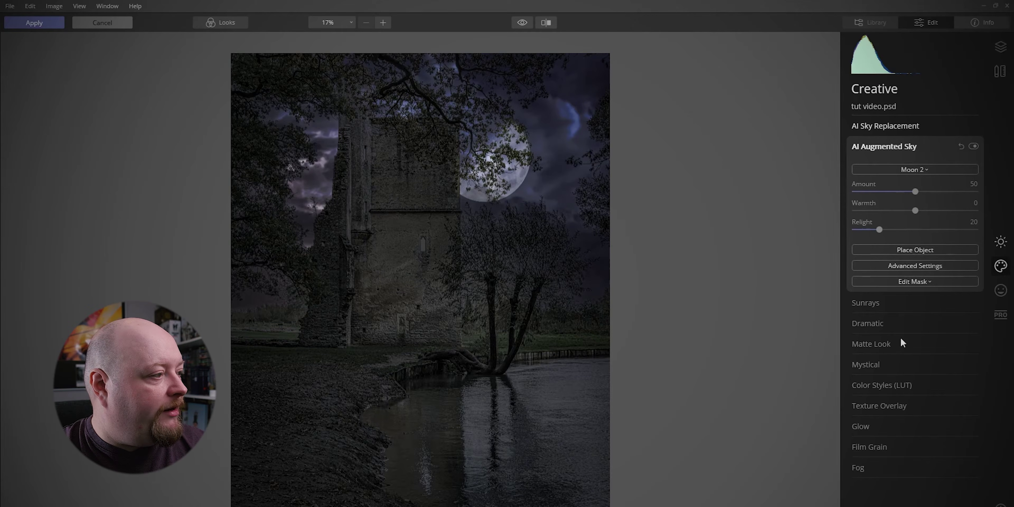
# Step: Apply the Dramatic and Mystical effects with an Amount of 34 each
pyautogui.click(880, 324)
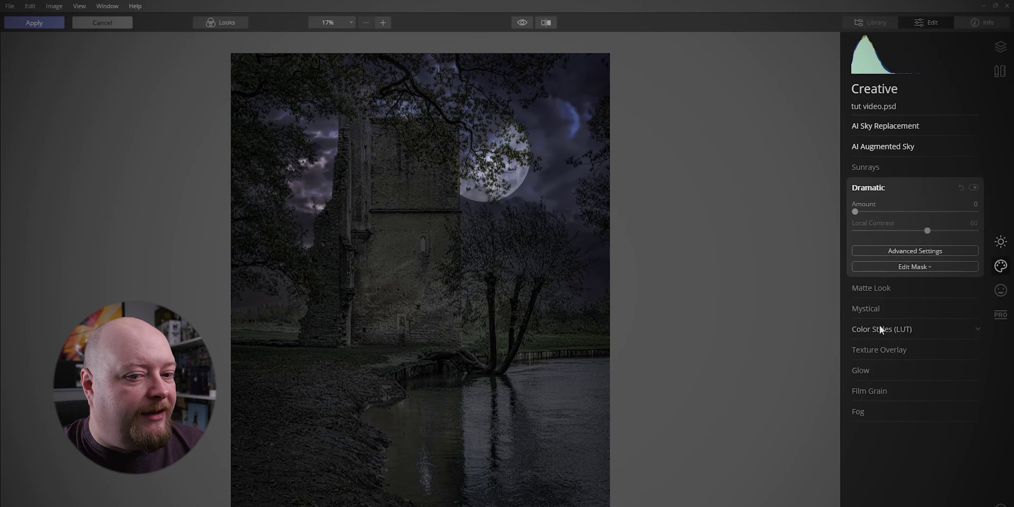
pyautogui.moveTo(858, 214); pyautogui.dragTo(898, 217)
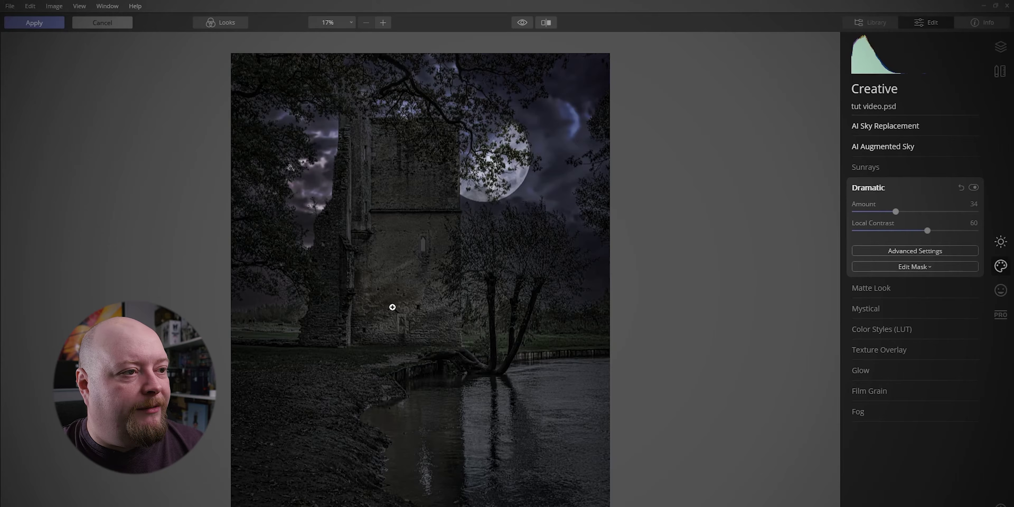
pyautogui.click(881, 313)
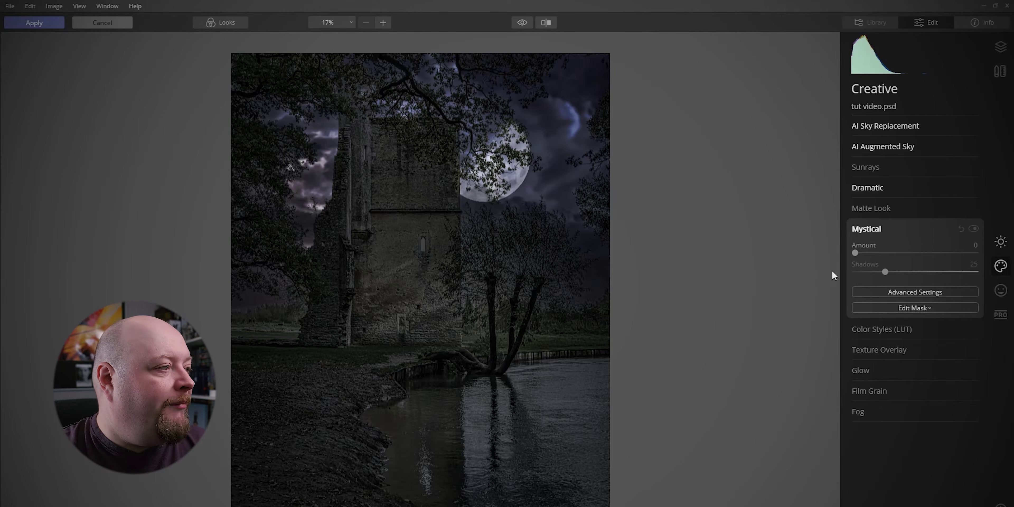
pyautogui.moveTo(855, 254); pyautogui.dragTo(897, 255)
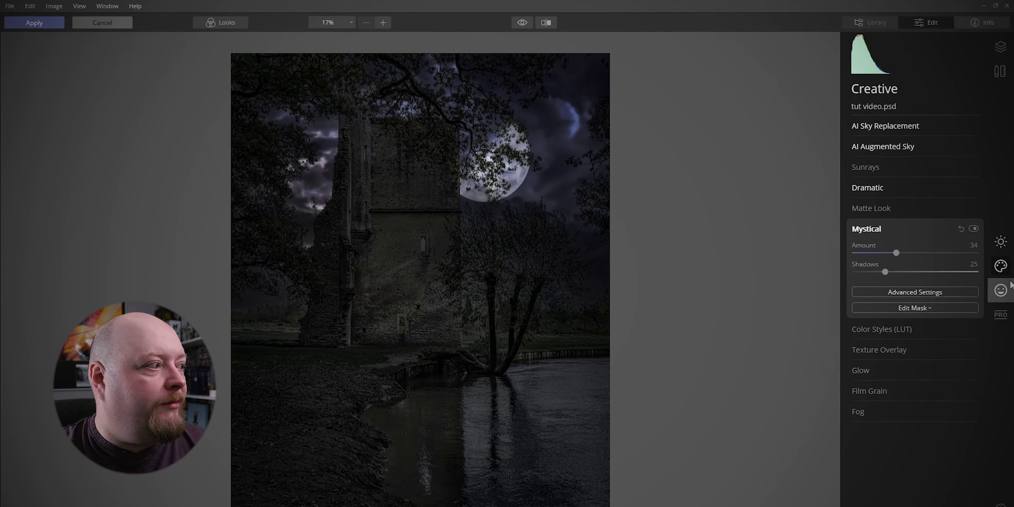
# Step: Apply a Type 1 Orton Effect with an Amount of 7
pyautogui.click(999, 291)
pyautogui.click(873, 193)
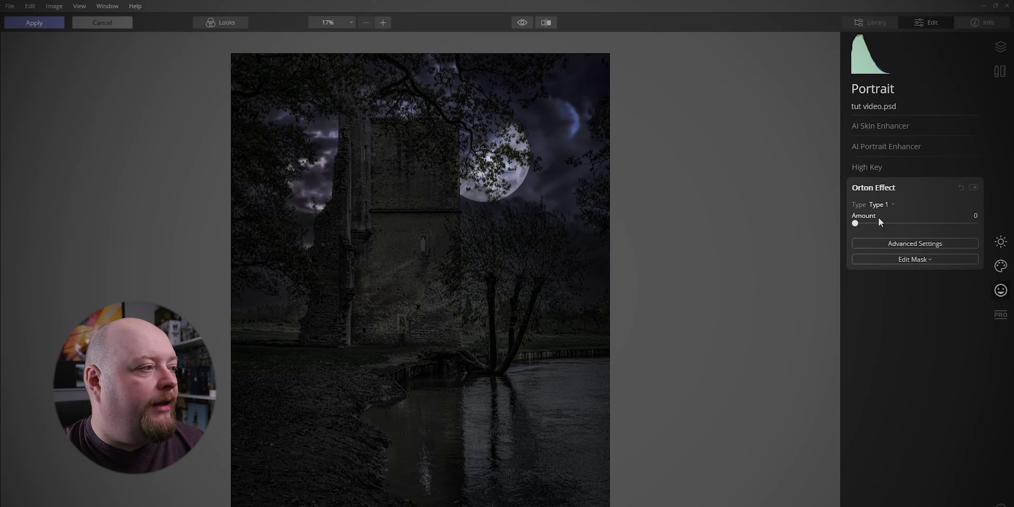
pyautogui.click(881, 204)
pyautogui.click(910, 212)
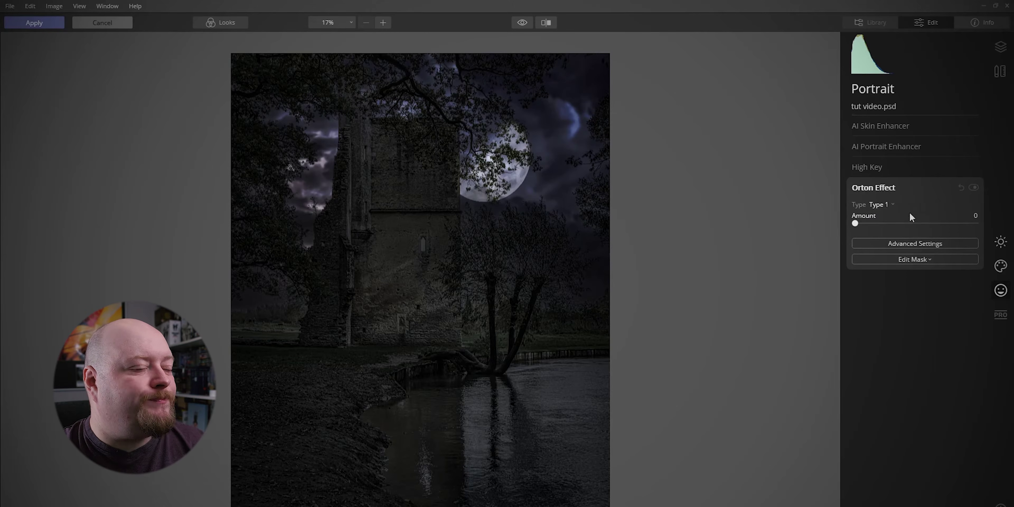
pyautogui.moveTo(856, 223); pyautogui.dragTo(865, 224)
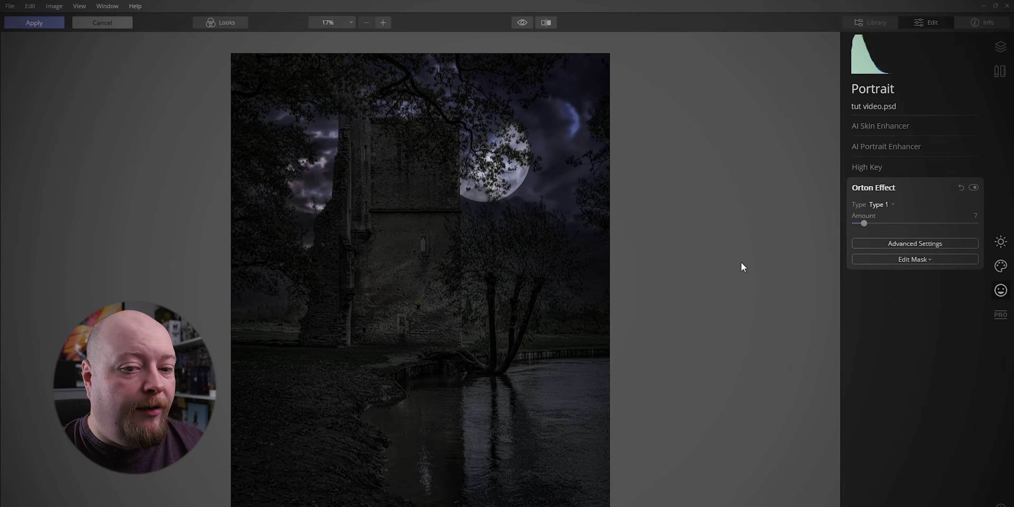
# Step: Tint the image blue with a Photo Filter of Amount 32, Hue 224 and Saturation 54
pyautogui.click(999, 315)
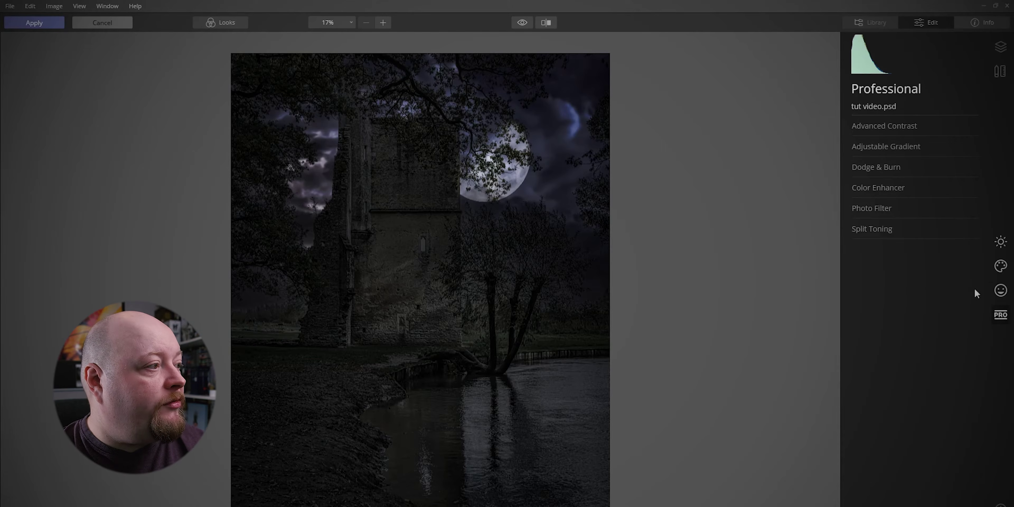
pyautogui.click(878, 207)
pyautogui.moveTo(855, 232); pyautogui.dragTo(893, 231)
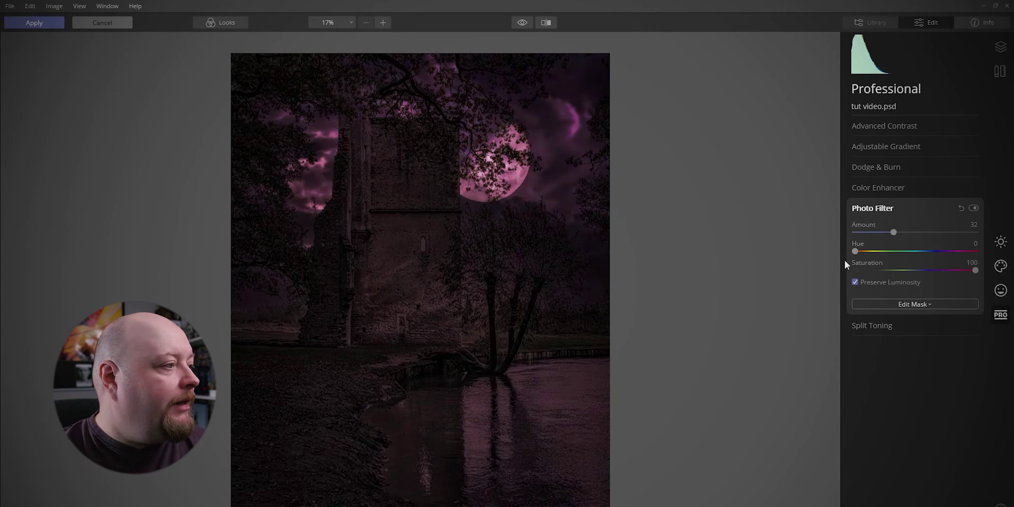
pyautogui.moveTo(856, 252); pyautogui.dragTo(932, 262)
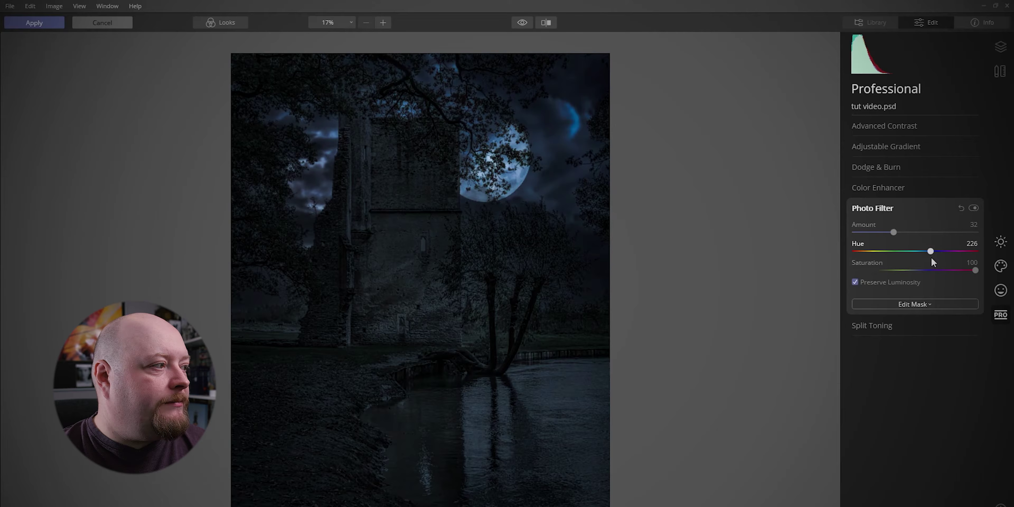
pyautogui.moveTo(930, 256); pyautogui.dragTo(964, 271)
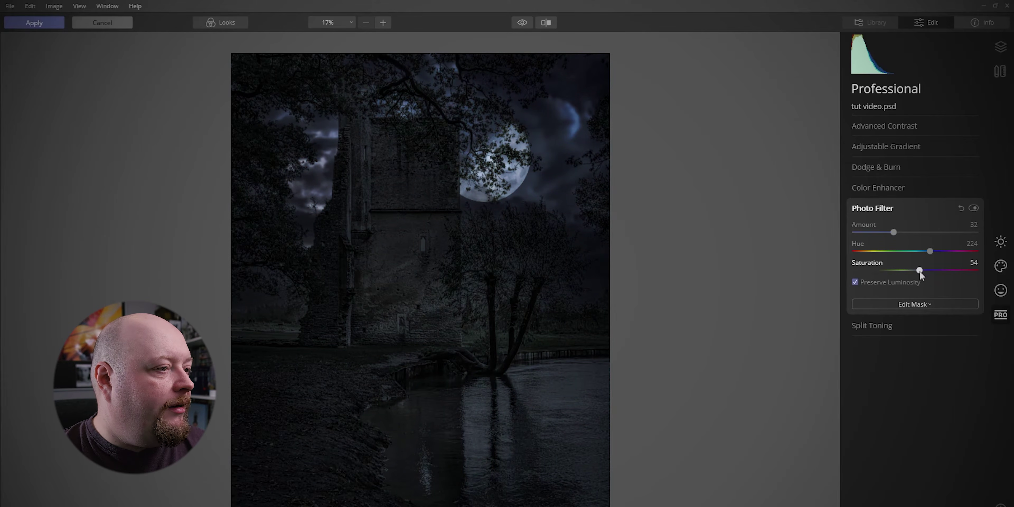
# Step: Apply the Luminar 4 edits and, back in Photoshop, stamp all visible layers into a new layer
pyautogui.moveTo(920, 271); pyautogui.dragTo(920, 271)
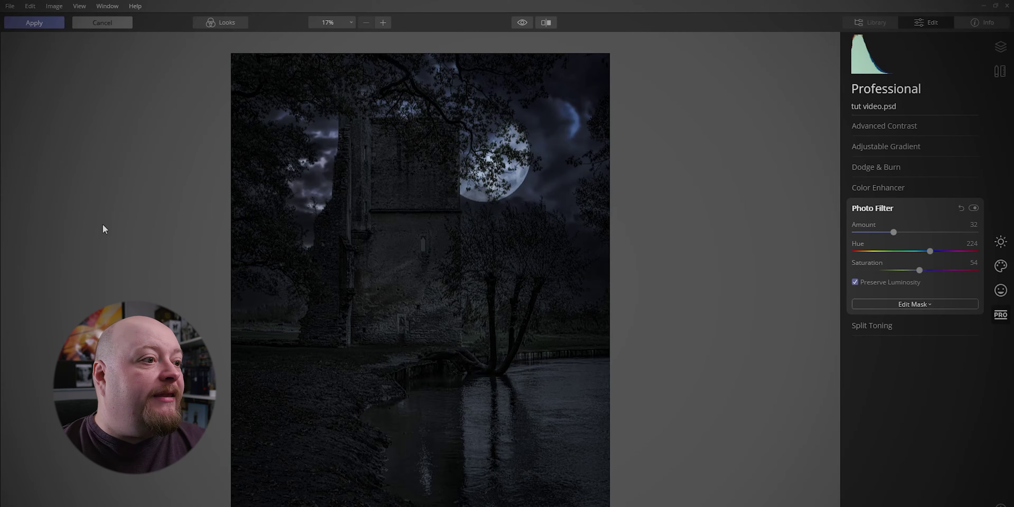
pyautogui.click(30, 24)
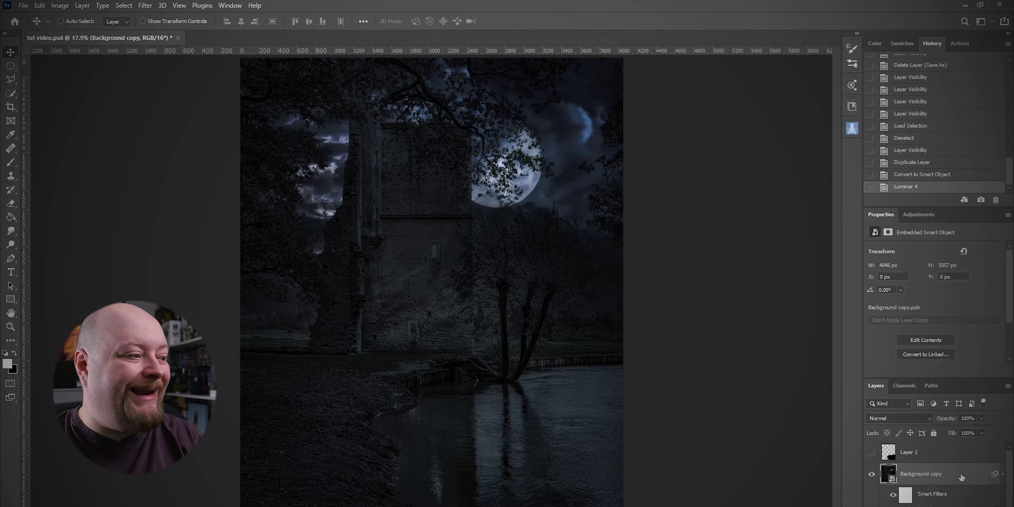
pyautogui.hotkey('ctrl', 'shift', 'alt', 'e')
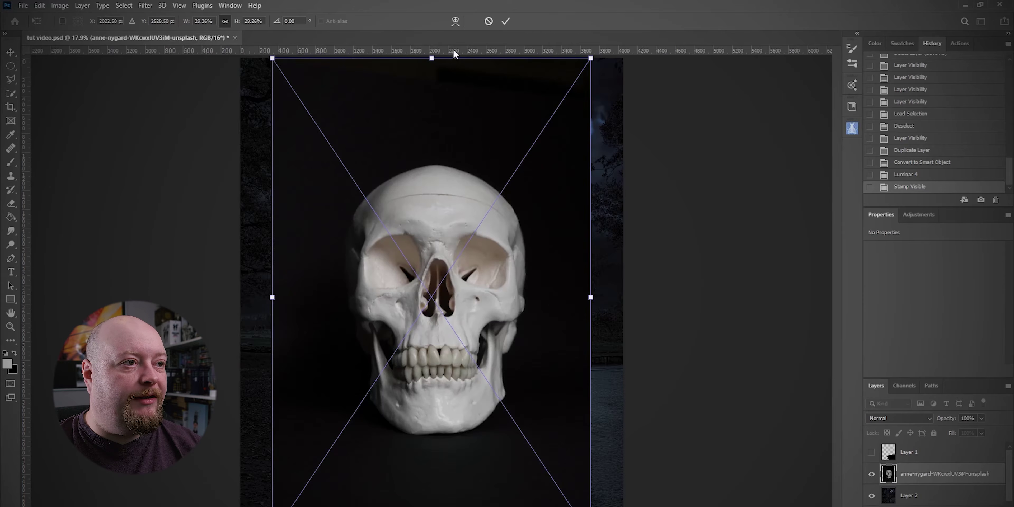
# Step: Set the placed skull image to Overlay and scale it to about 22% over the tower's lower wall
pyautogui.click(900, 419)
pyautogui.click(890, 417)
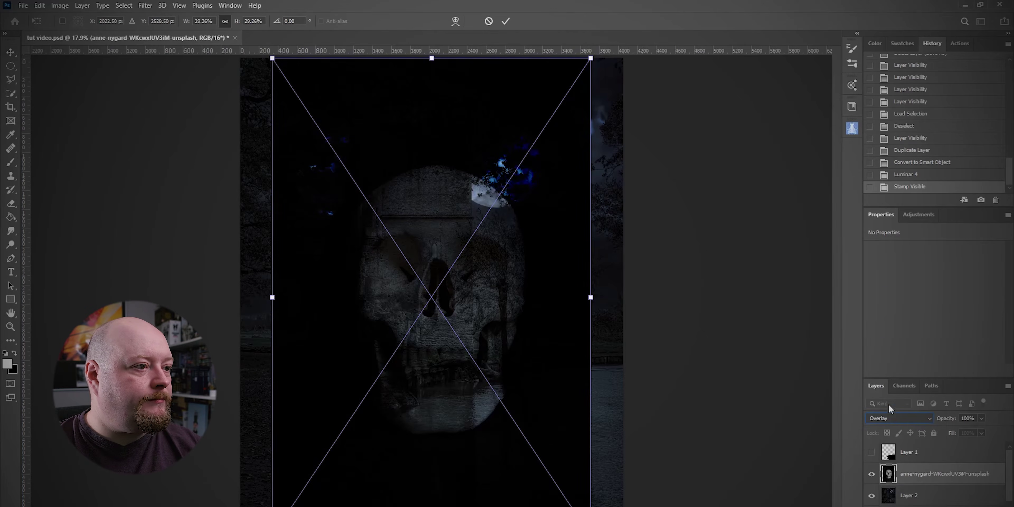
pyautogui.moveTo(431, 60); pyautogui.dragTo(432, 214)
pyautogui.moveTo(411, 395); pyautogui.dragTo(394, 305)
pyautogui.moveTo(411, 135); pyautogui.dragTo(409, 96)
pyautogui.moveTo(409, 300); pyautogui.dragTo(401, 305)
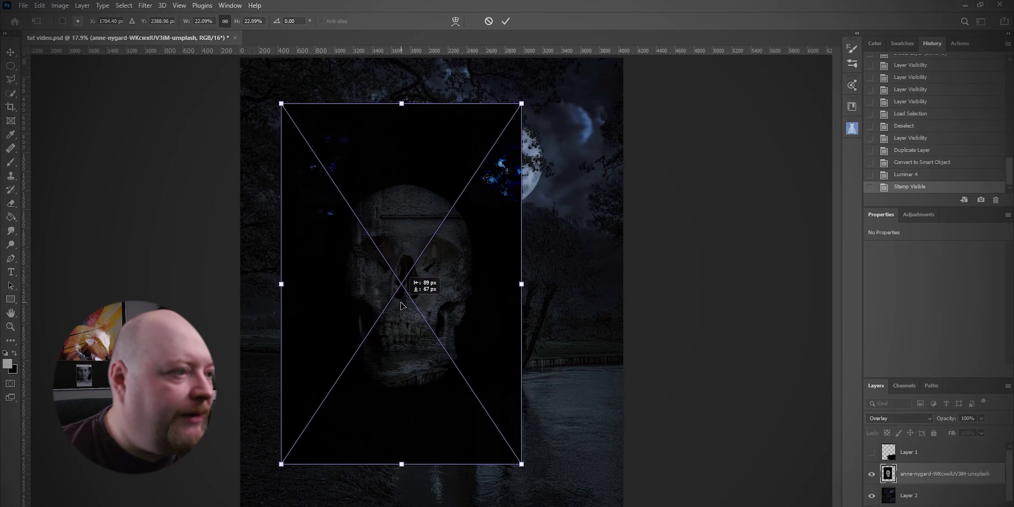
pyautogui.moveTo(401, 305); pyautogui.dragTo(401, 305)
pyautogui.press('Return')
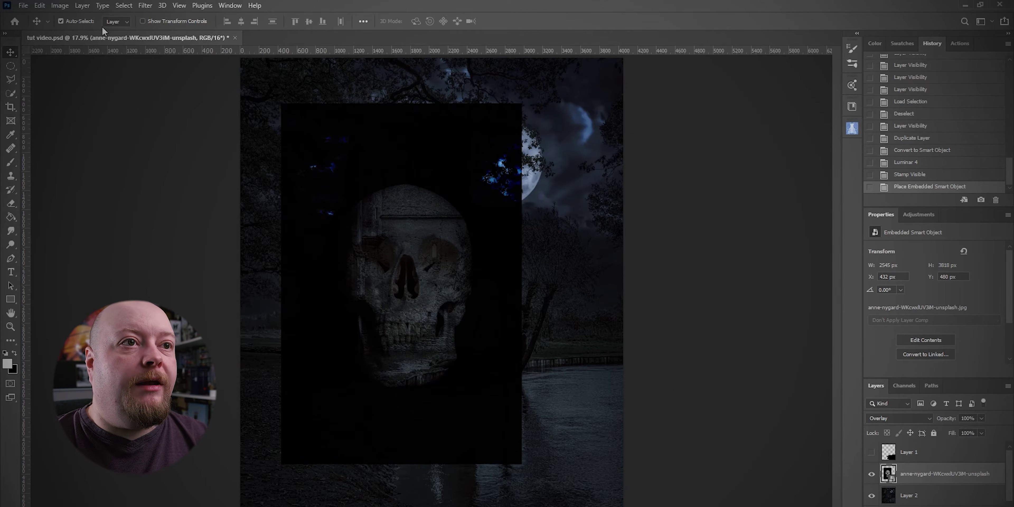
# Step: Conceal the skull layer completely with a Hide All layer mask
pyautogui.click(82, 5)
pyautogui.moveTo(132, 177)
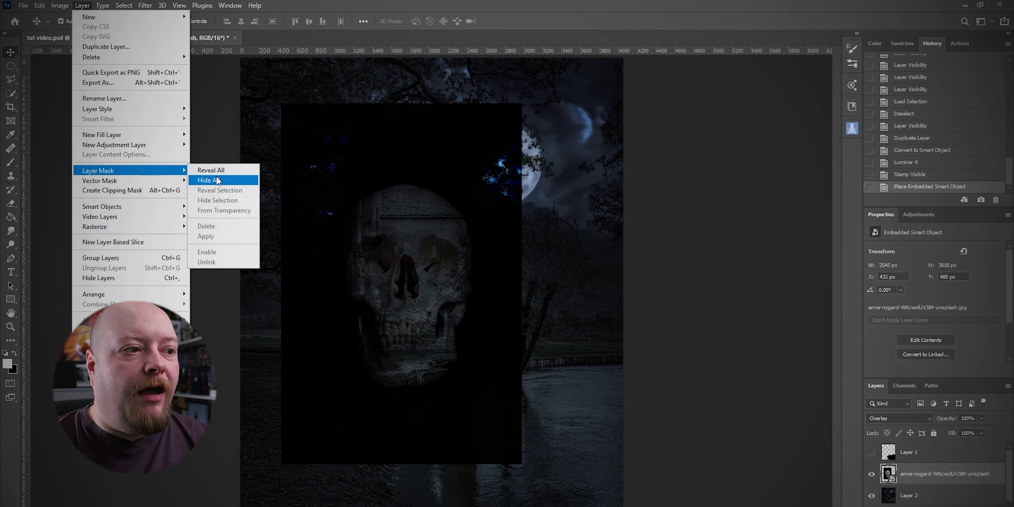
pyautogui.click(218, 180)
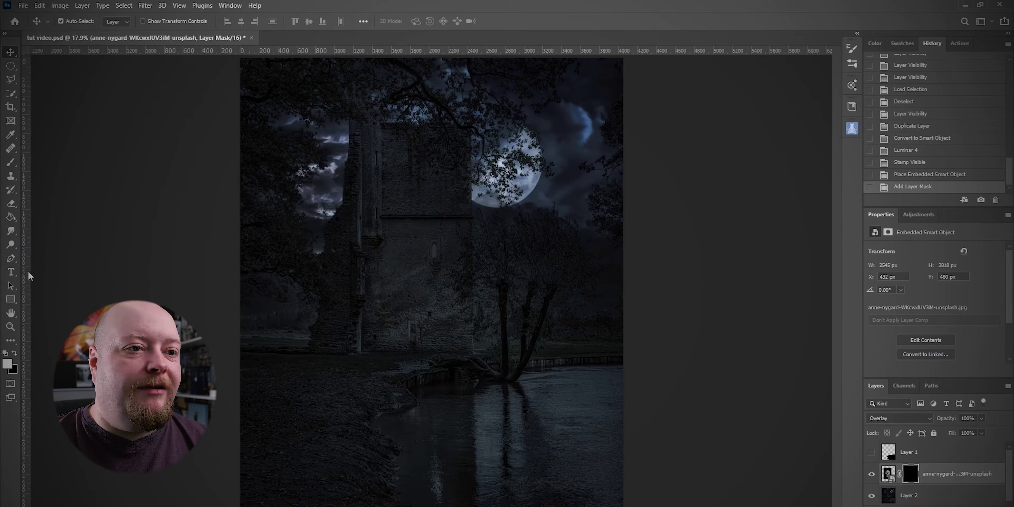
# Step: Reveal the skull's face on the tower wall by painting white on its mask with a soft 900 px brush
pyautogui.click(11, 165)
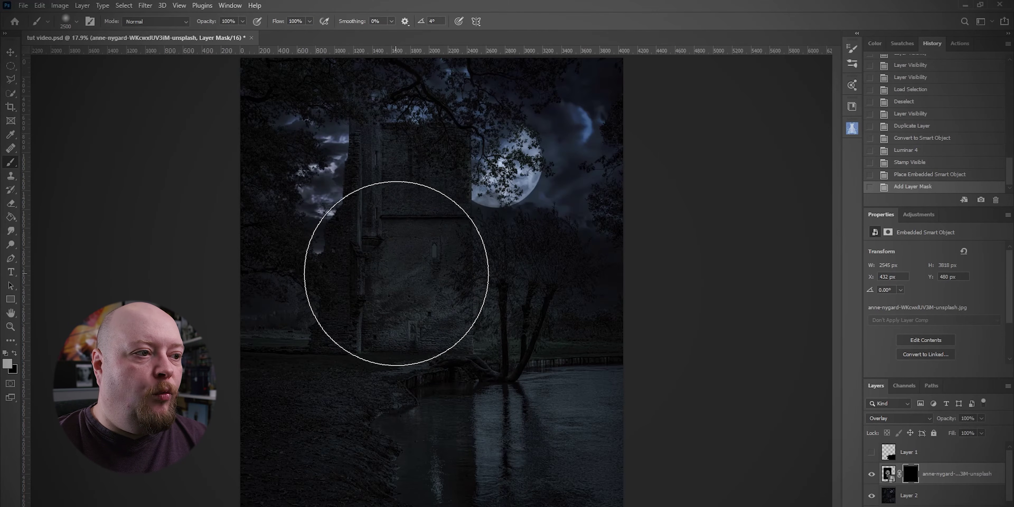
pyautogui.click(396, 273)
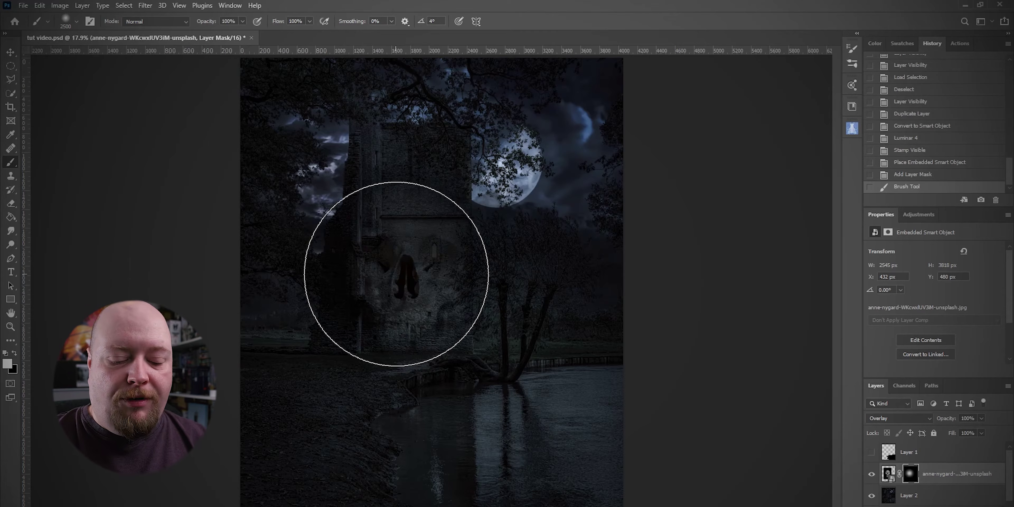
pyautogui.hotkey('ctrl', 'z')
pyautogui.press('[')
pyautogui.press('[')
pyautogui.press('[')
pyautogui.press('[')
pyautogui.press('[')
pyautogui.press('[')
pyautogui.press('[')
pyautogui.press('[')
pyautogui.press('[')
pyautogui.press('[')
pyautogui.press('[')
pyautogui.press('[')
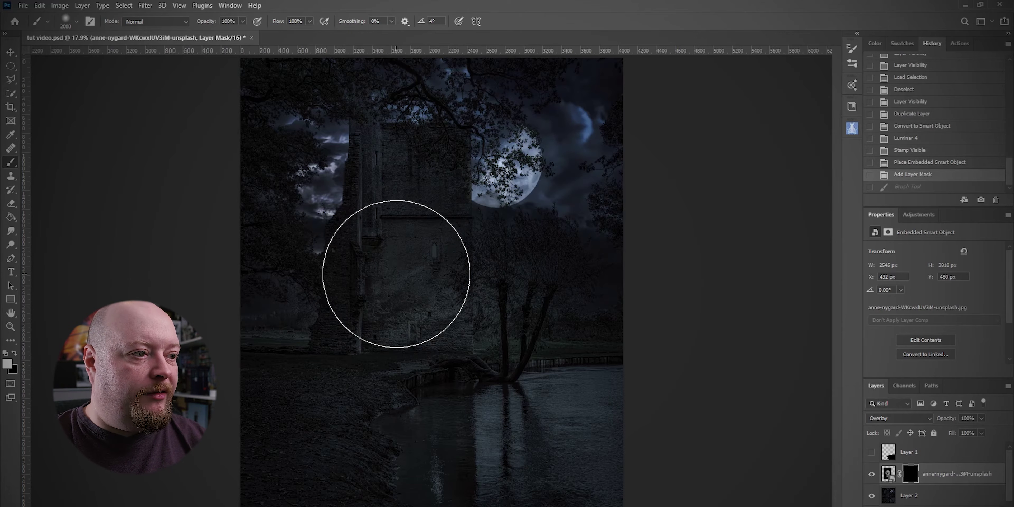
pyautogui.press('[')
pyautogui.press('[')
pyautogui.press('[')
pyautogui.press('[')
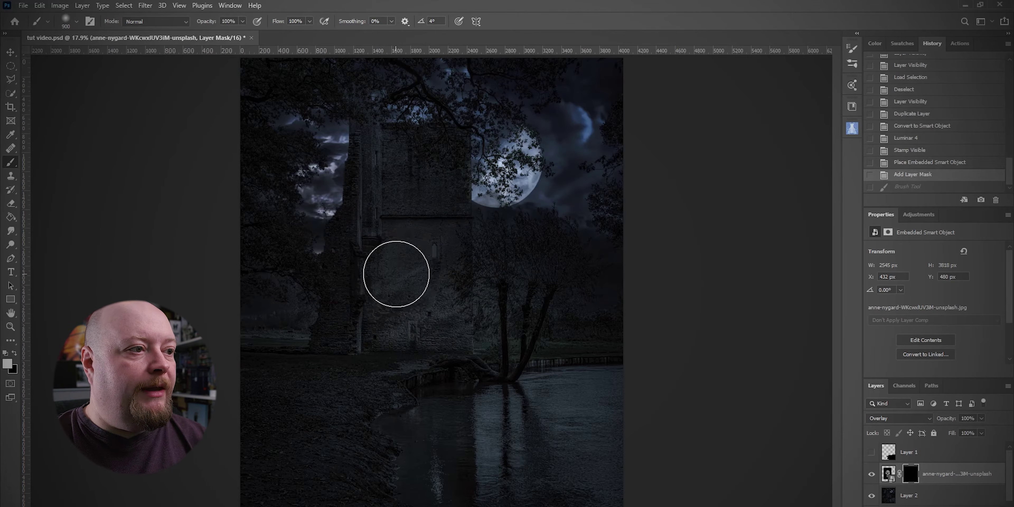
pyautogui.moveTo(397, 273)
pyautogui.mouseDown()
pyautogui.moveTo(412, 250)
pyautogui.moveTo(430, 249)
pyautogui.moveTo(397, 255)
pyautogui.moveTo(401, 319)
pyautogui.moveTo(401, 306)
pyautogui.moveTo(428, 317)
pyautogui.moveTo(406, 311)
pyautogui.mouseUp()
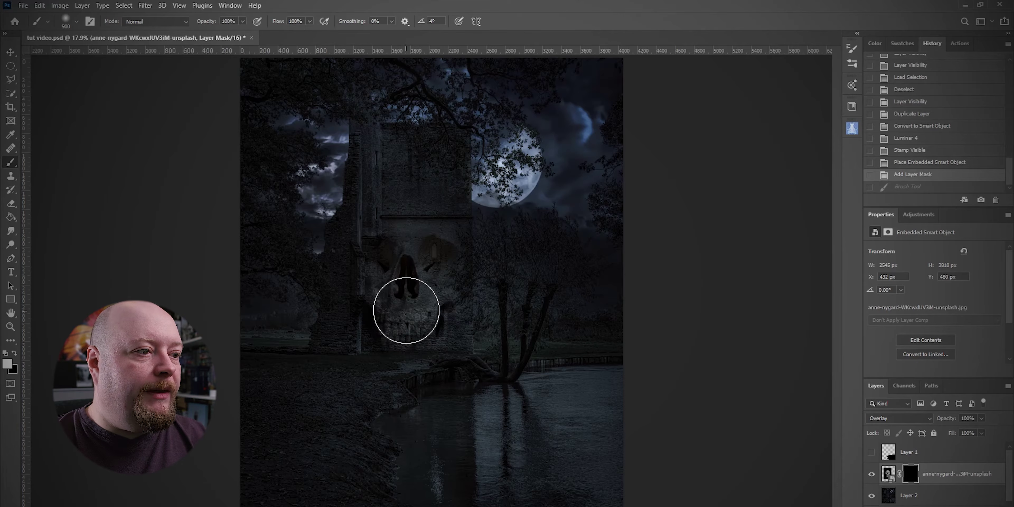
pyautogui.hotkey('ctrl', 'shift', 'z')
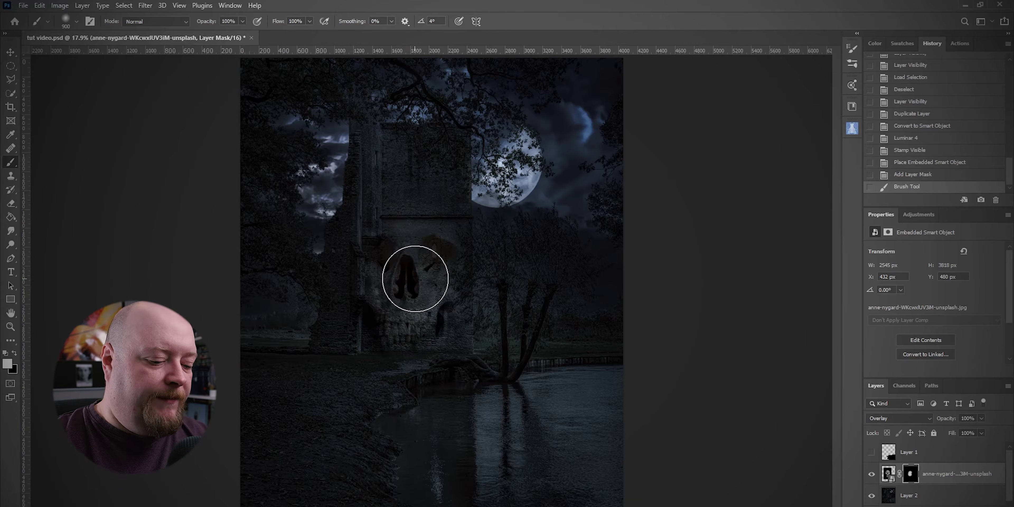
# Step: Reveal more of the skull's jaw with a 500 px brush and mask out the part reaching the tower's right edge
pyautogui.press('[')
pyautogui.press('[')
pyautogui.press('[')
pyautogui.press('[')
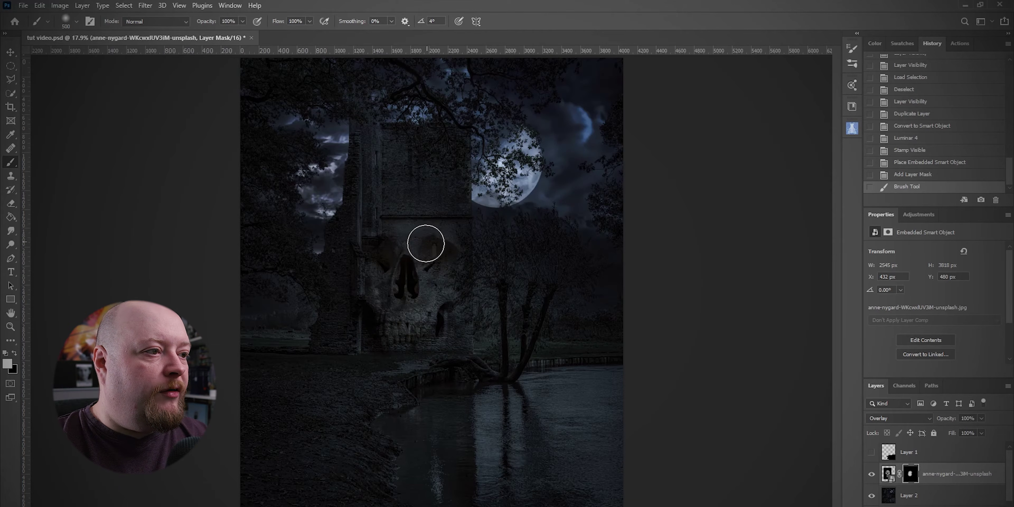
pyautogui.moveTo(437, 333); pyautogui.dragTo(430, 315)
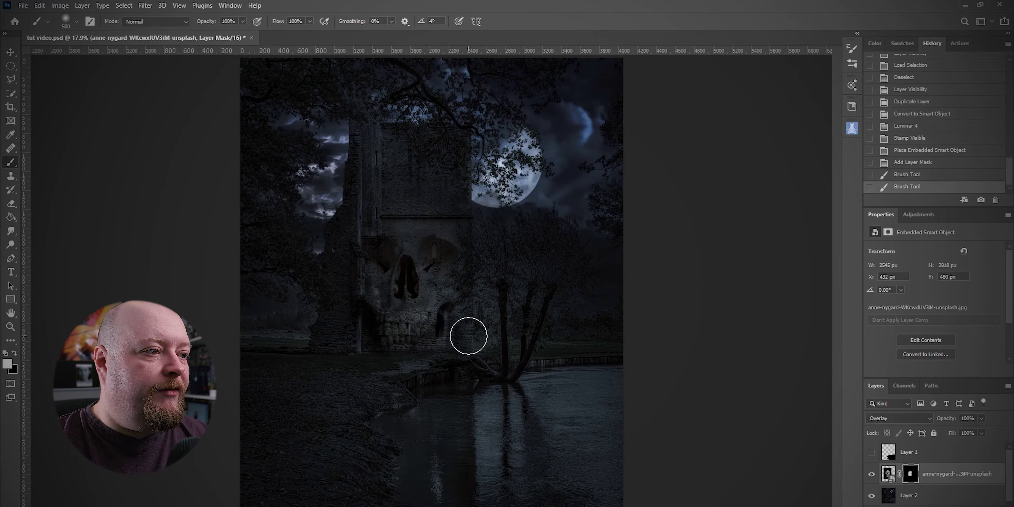
pyautogui.press('x')
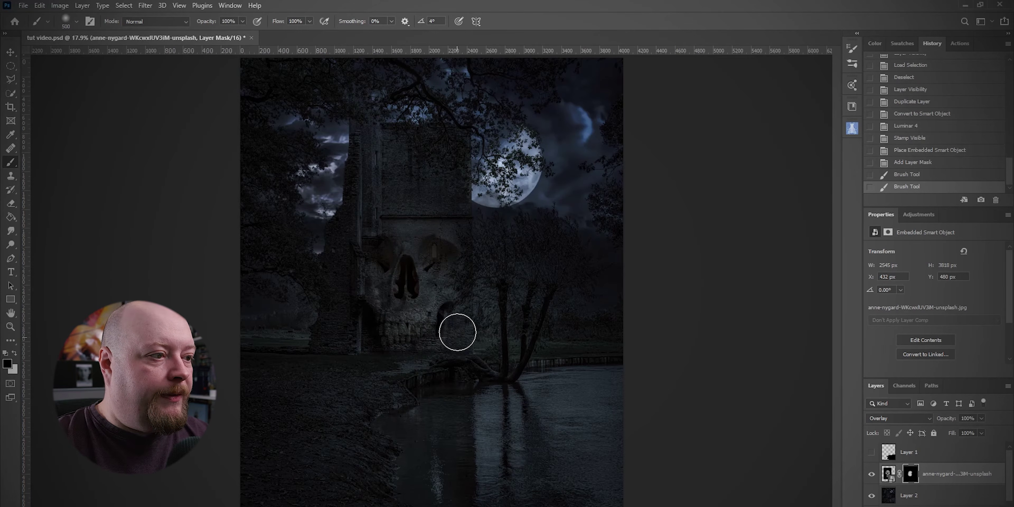
pyautogui.moveTo(462, 319); pyautogui.dragTo(462, 331)
# Step: Paint in the skull's teeth with a 200 px brush and mask out its left eye socket over the buttress
pyautogui.press('x')
pyautogui.press('[')
pyautogui.press('[')
pyautogui.press('[')
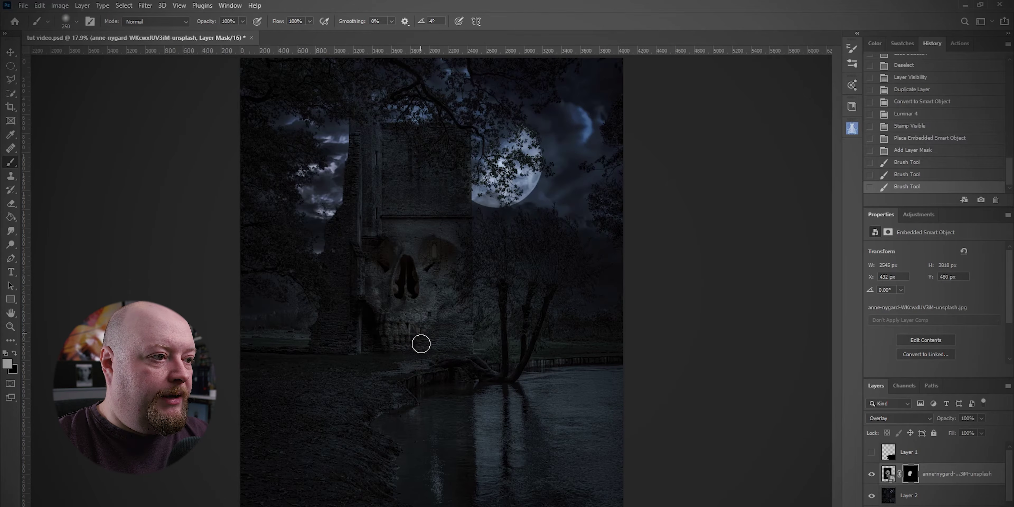
pyautogui.moveTo(415, 342)
pyautogui.mouseDown()
pyautogui.moveTo(385, 333)
pyautogui.moveTo(399, 334)
pyautogui.mouseUp()
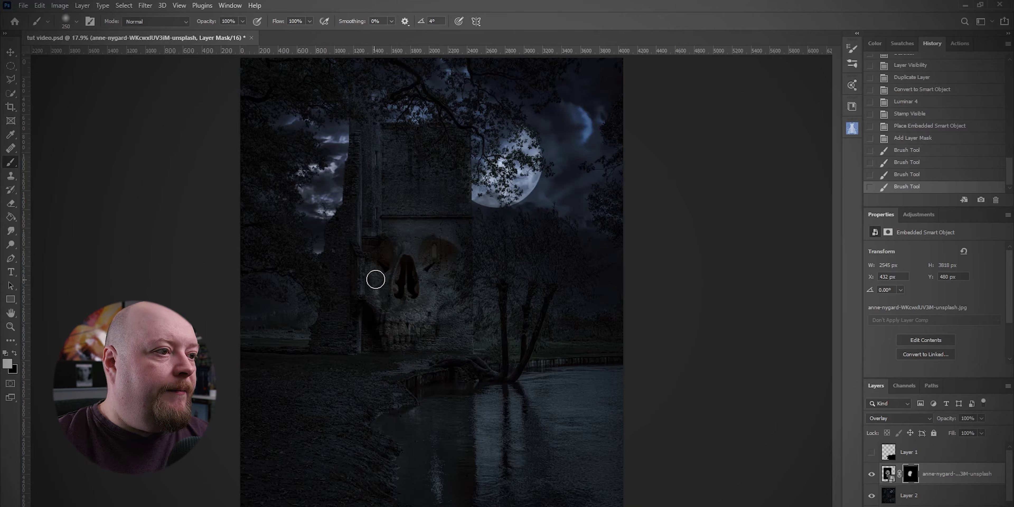
pyautogui.press('x')
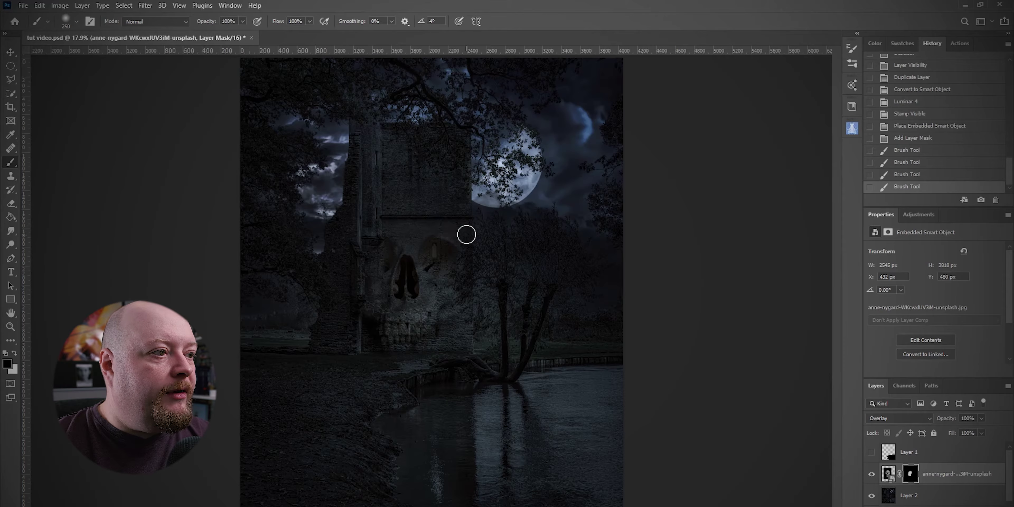
pyautogui.click(419, 220)
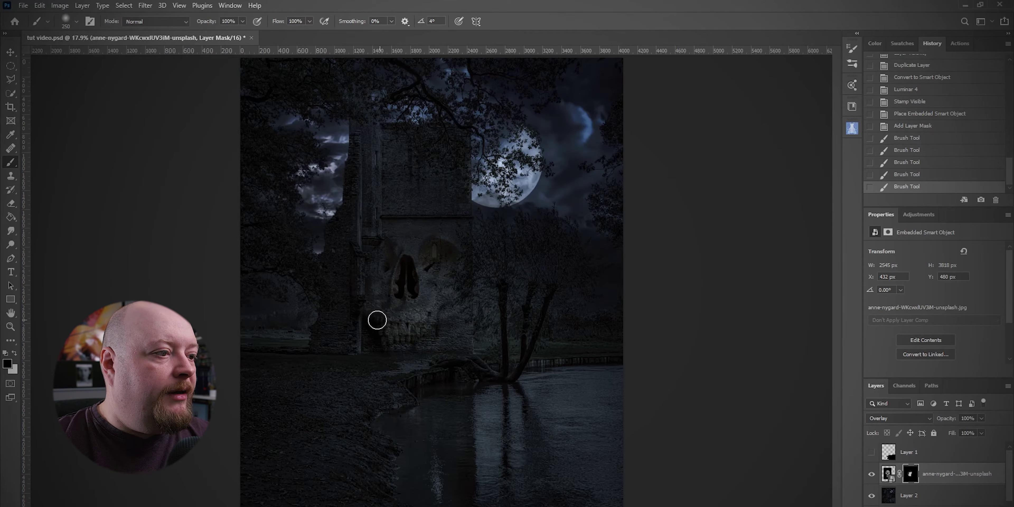
# Step: Paint back the skull's lower teeth and mask out the area of wall beside them
pyautogui.scroll(3, 370, 322)
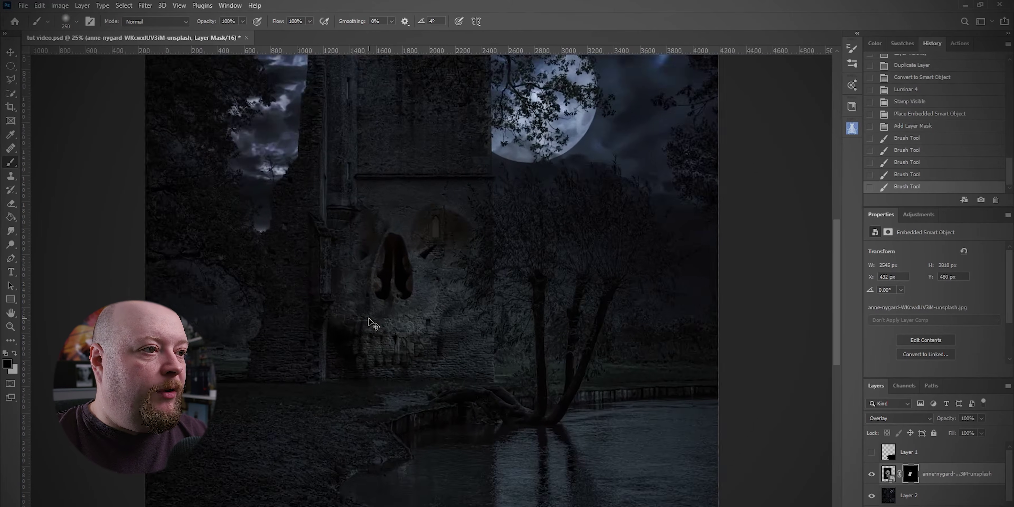
pyautogui.press('x')
pyautogui.moveTo(384, 410); pyautogui.dragTo(366, 423)
pyautogui.press('x')
pyautogui.moveTo(437, 439); pyautogui.dragTo(401, 428)
# Step: Mask the skull off the small doorway at the tower's base using a much smaller black brush
pyautogui.press('[')
pyautogui.press('[')
pyautogui.press('[')
pyautogui.press('[')
pyautogui.press('[')
pyautogui.press('[')
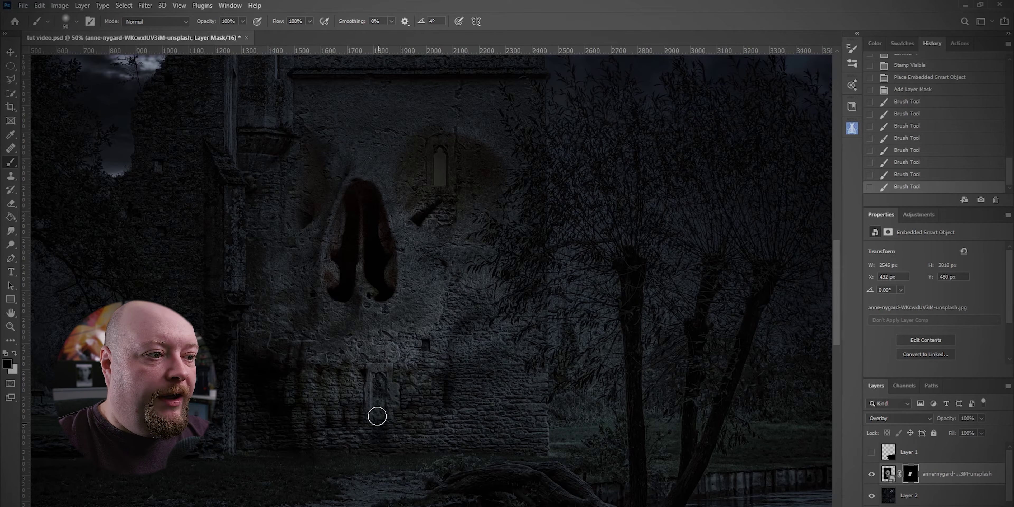
pyautogui.moveTo(380, 422); pyautogui.dragTo(382, 410)
# Step: Mask out the dark skull fragment beneath the arched window and the traces along the buttress
pyautogui.press('space')
pyautogui.moveTo(452, 269); pyautogui.dragTo(437, 323)
pyautogui.click(417, 285)
pyautogui.click(405, 285)
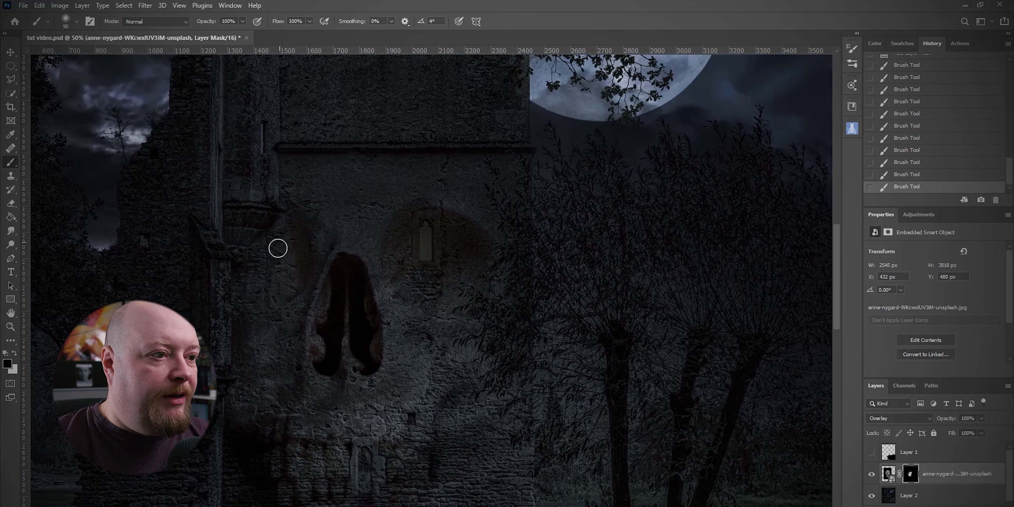
pyautogui.moveTo(276, 277); pyautogui.dragTo(276, 270)
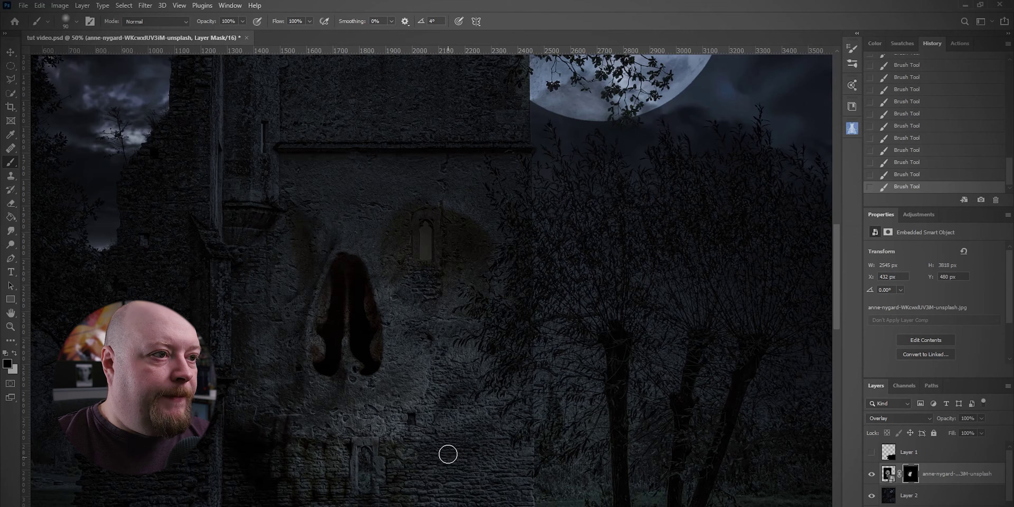
pyautogui.scroll(-3, 448, 447)
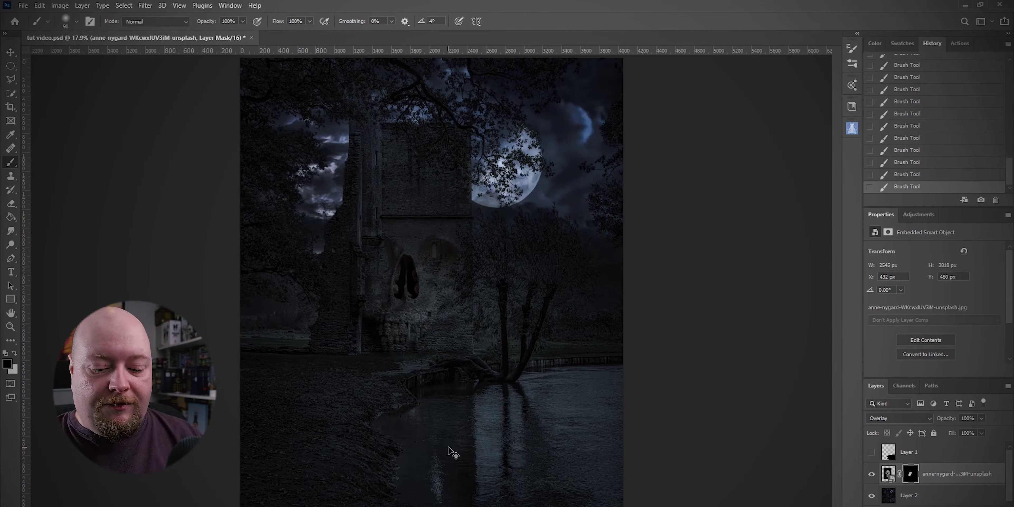
# Step: Stamp the visible layers into a new layer shown on its own, and convert it to a Smart Object
pyautogui.hotkey('ctrl', 'shift', 'alt', 'e')
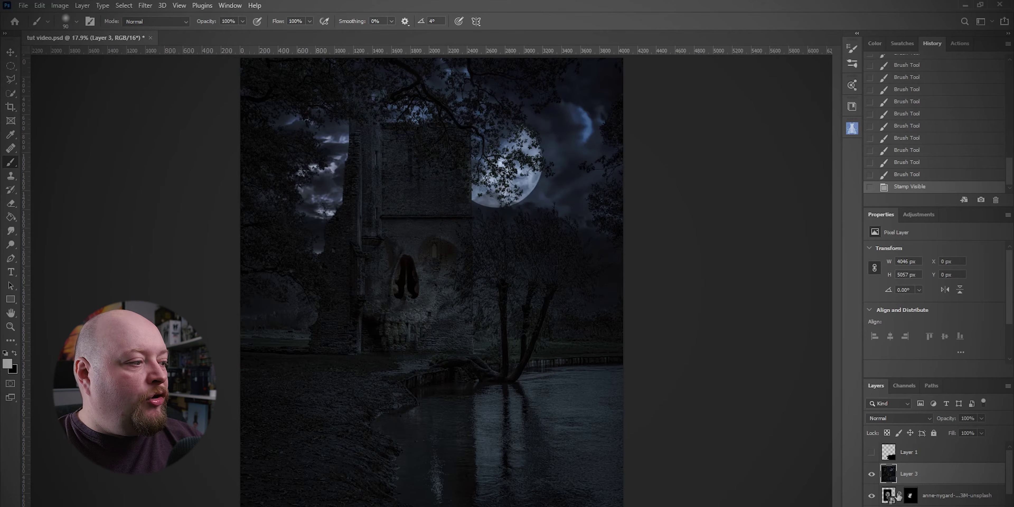
pyautogui.keyDown('alt'); pyautogui.click(871, 475); pyautogui.keyUp('alt')
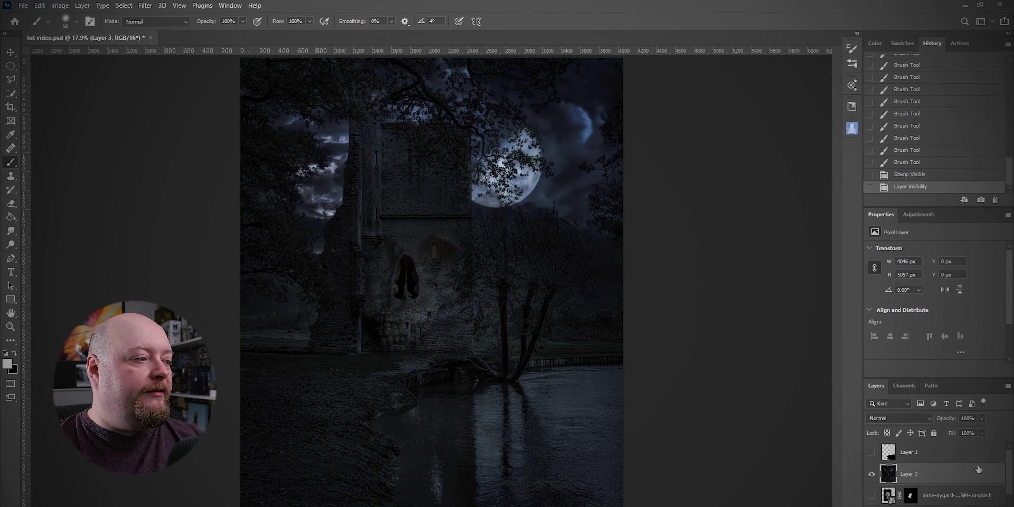
pyautogui.rightClick(948, 472)
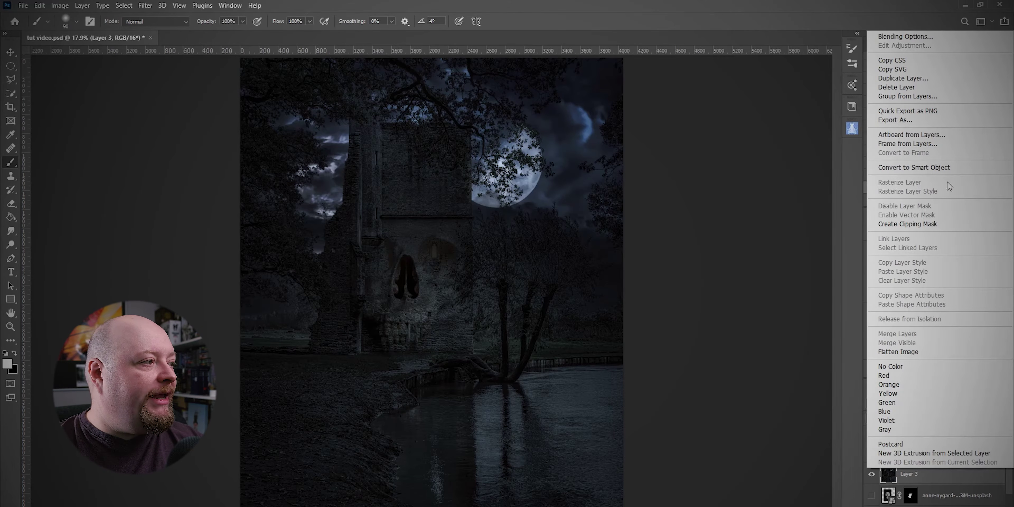
pyautogui.click(905, 169)
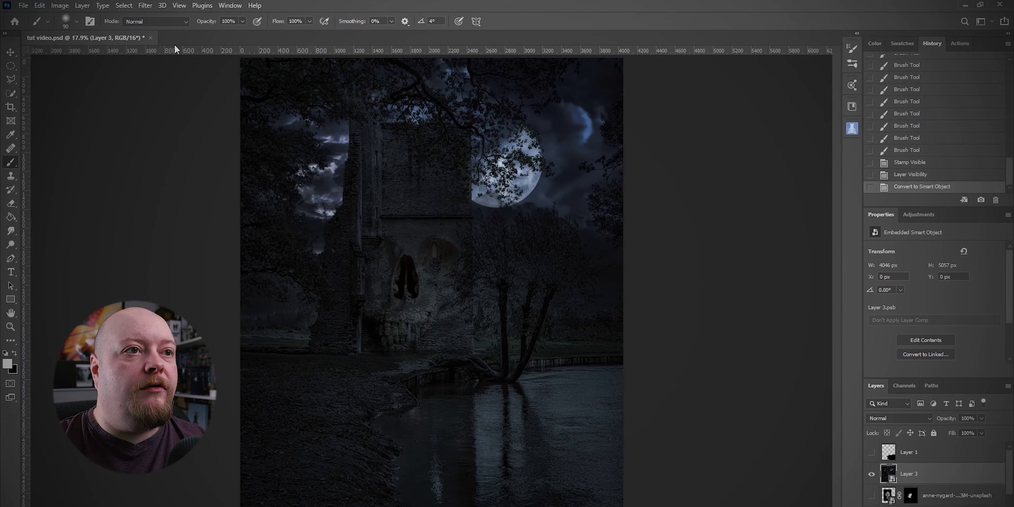
# Step: Set Highlights to +27 and Texture to +27 on the merged layer with the Camera Raw Filter
pyautogui.click(144, 5)
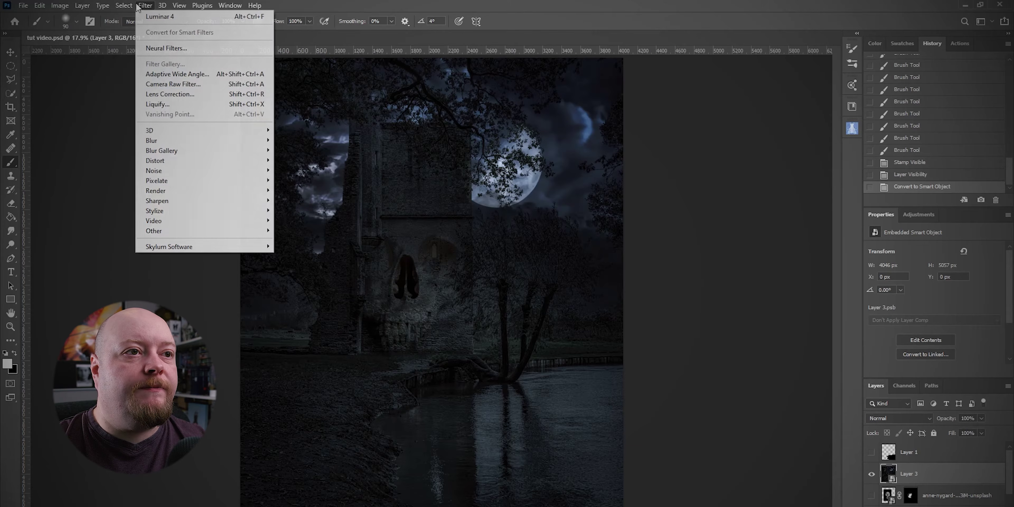
pyautogui.click(175, 83)
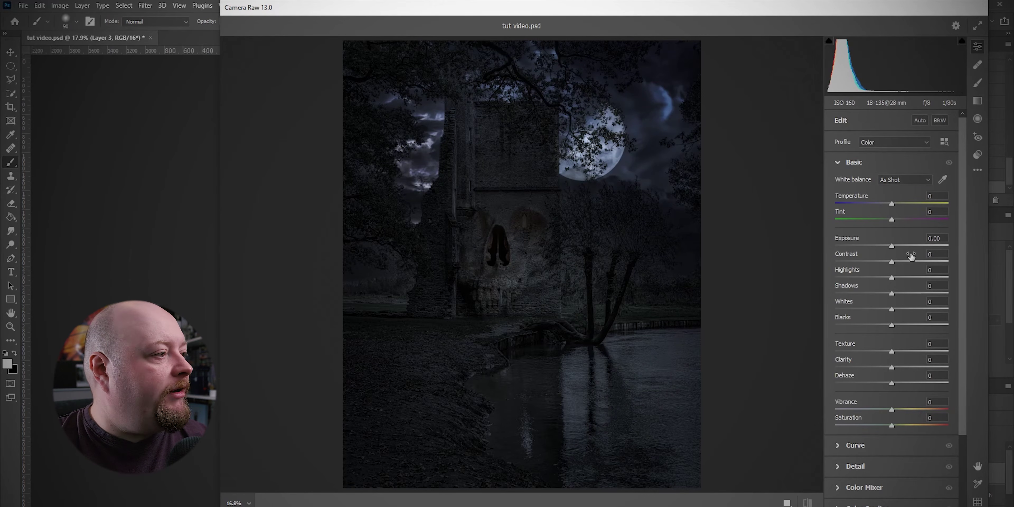
pyautogui.moveTo(891, 278); pyautogui.dragTo(978, 273)
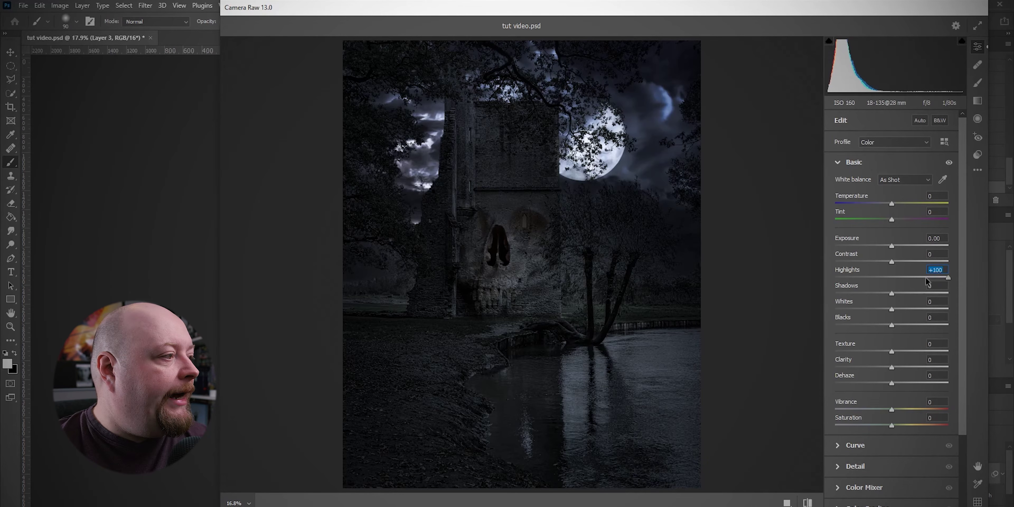
pyautogui.moveTo(947, 278); pyautogui.dragTo(910, 280)
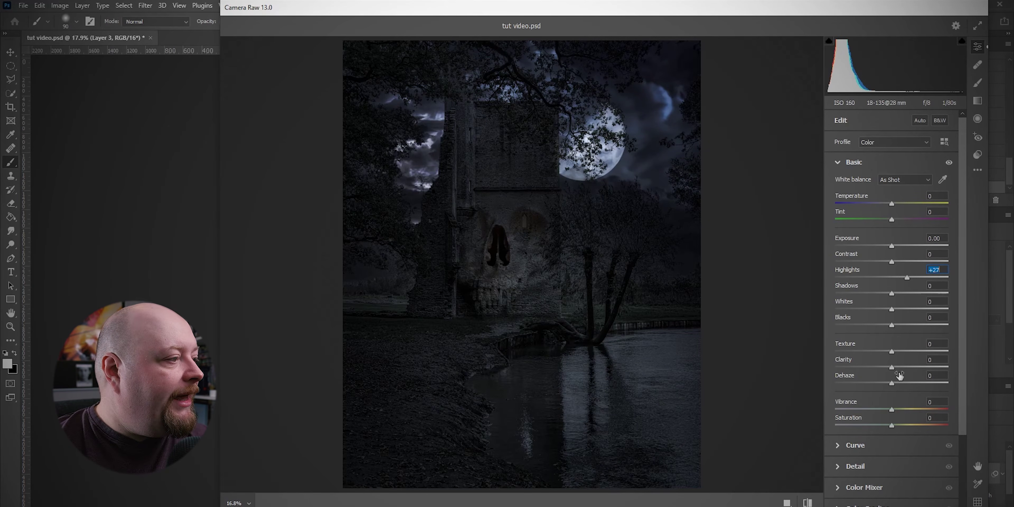
pyautogui.moveTo(891, 353)
pyautogui.mouseDown()
pyautogui.moveTo(919, 352)
pyautogui.moveTo(907, 354)
pyautogui.mouseUp()
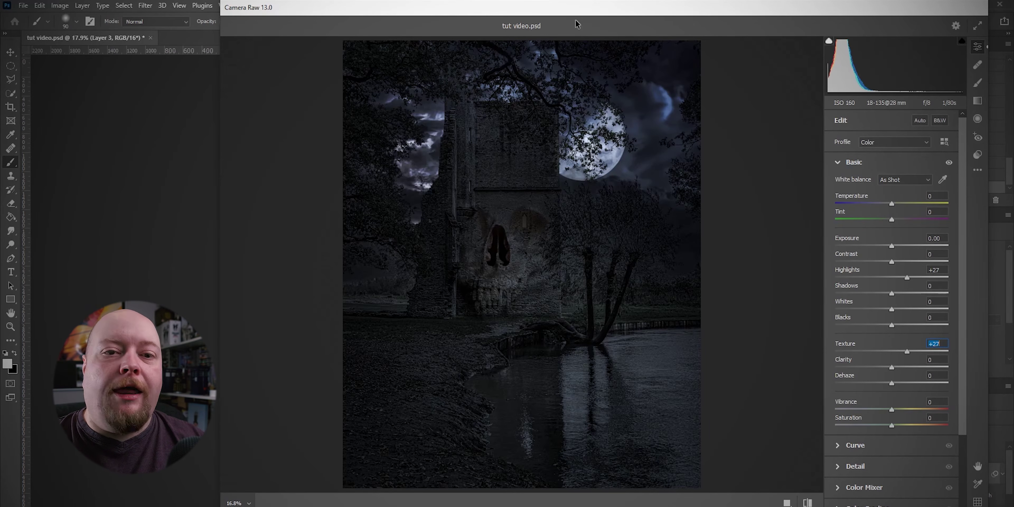
# Step: Draw a graduated filter beyond the photo's edge so it covers the whole image, with Dehaze at -30
pyautogui.moveTo(490, 7); pyautogui.dragTo(404, 6)
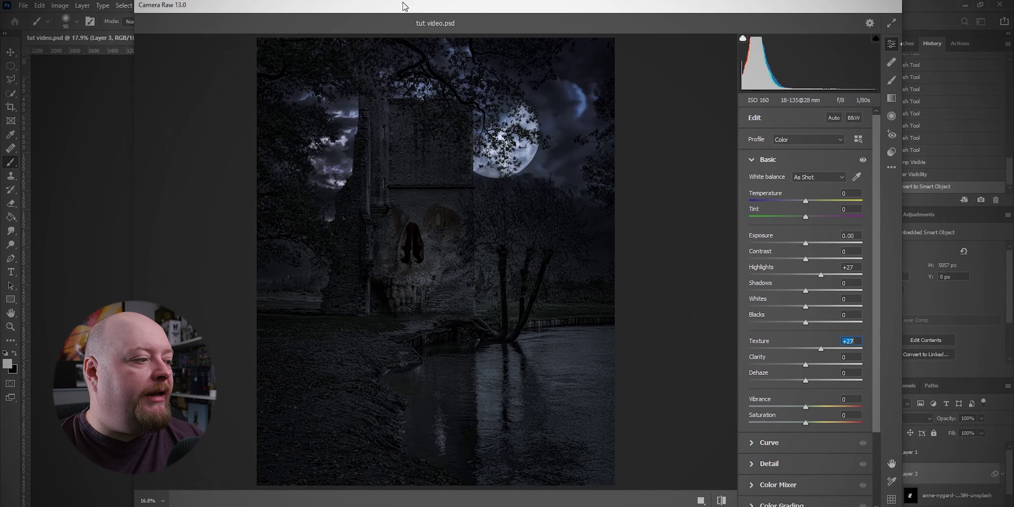
pyautogui.click(891, 101)
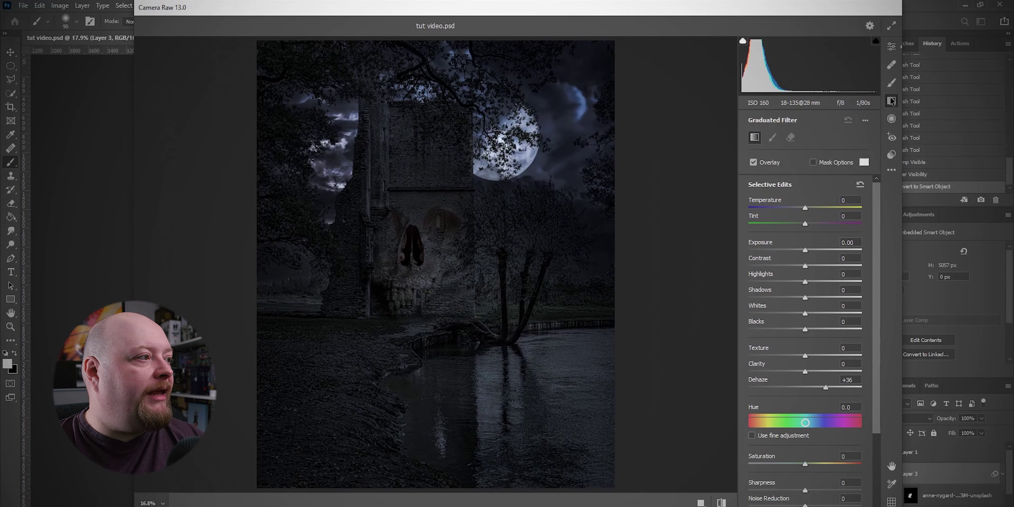
pyautogui.moveTo(626, 257); pyautogui.dragTo(218, 272)
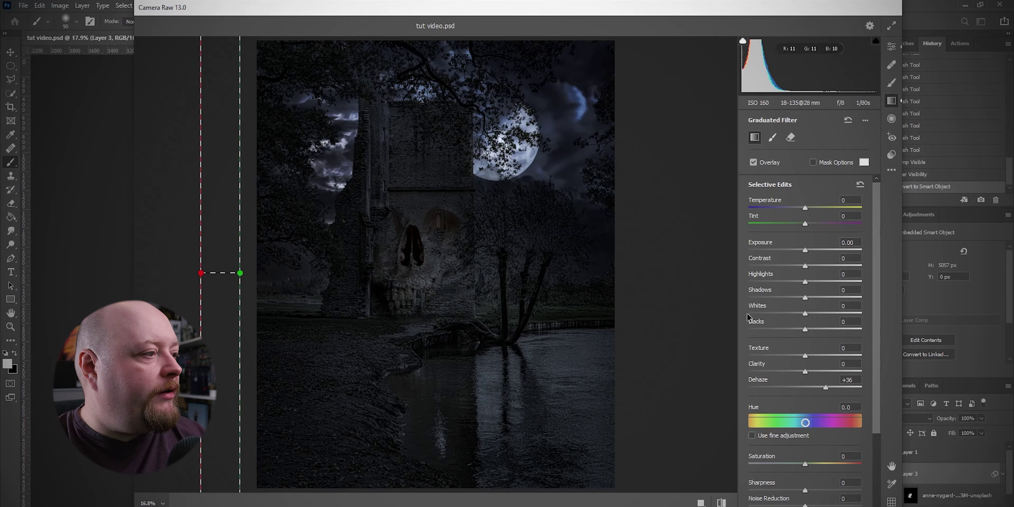
pyautogui.doubleClick(826, 389)
pyautogui.scroll(-3, 800, 423)
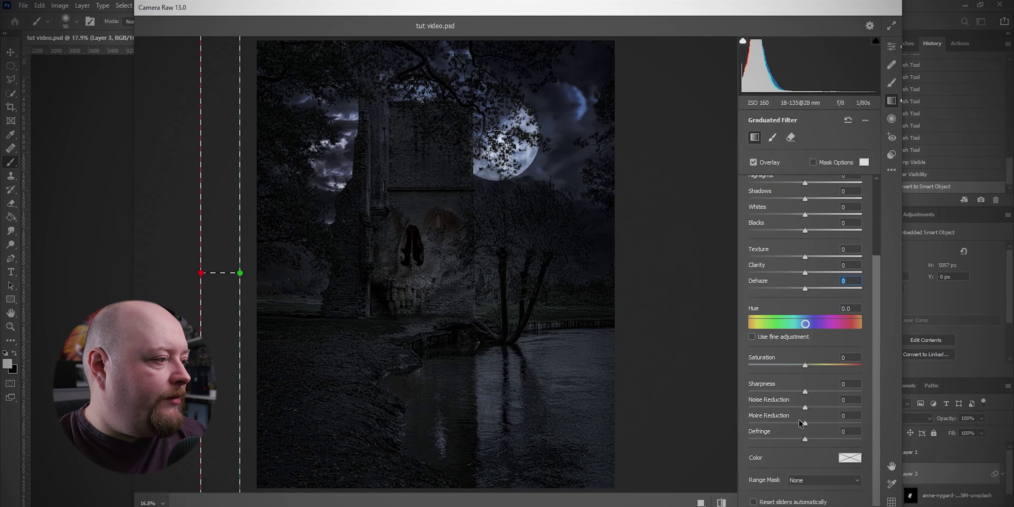
pyautogui.scroll(3, 800, 423)
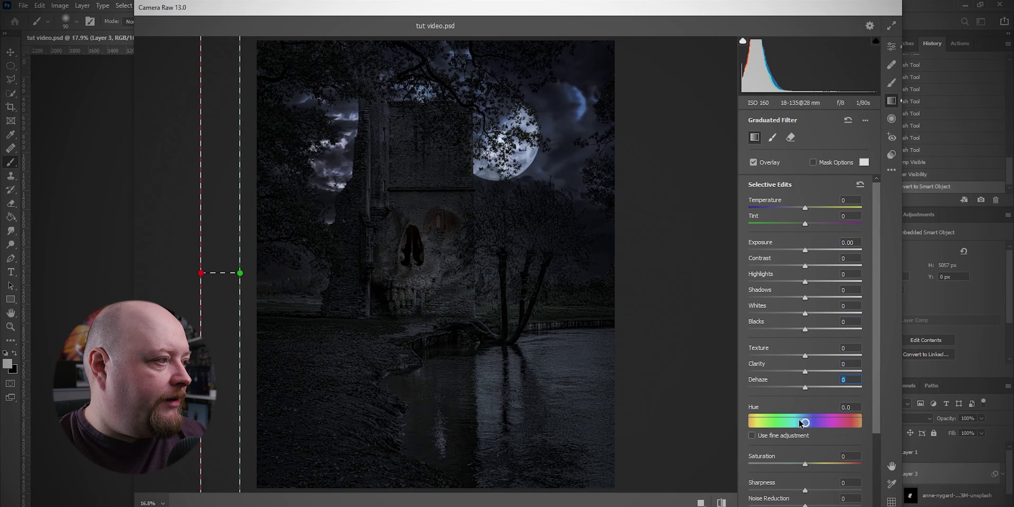
pyautogui.moveTo(805, 386); pyautogui.dragTo(799, 388)
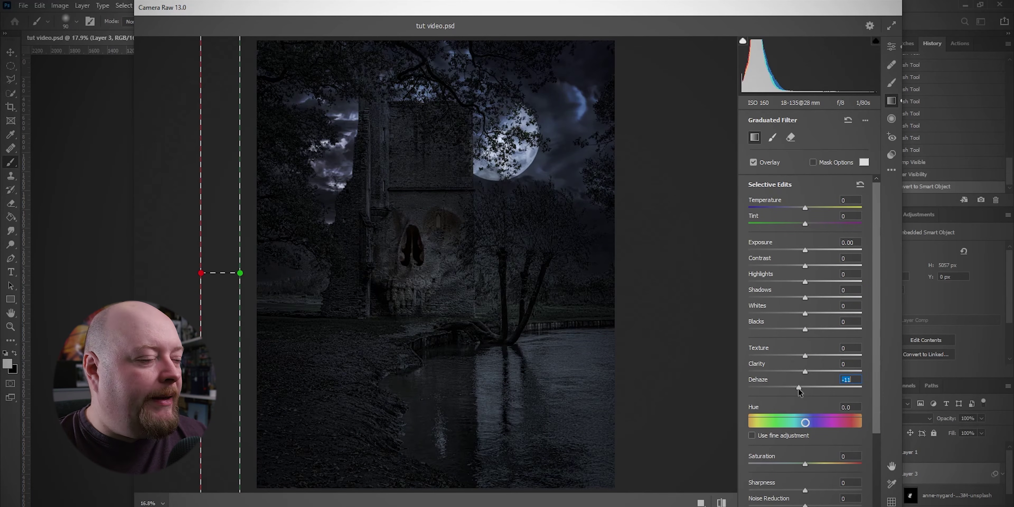
pyautogui.moveTo(798, 387)
pyautogui.mouseDown()
pyautogui.moveTo(743, 393)
pyautogui.moveTo(788, 394)
pyautogui.mouseUp()
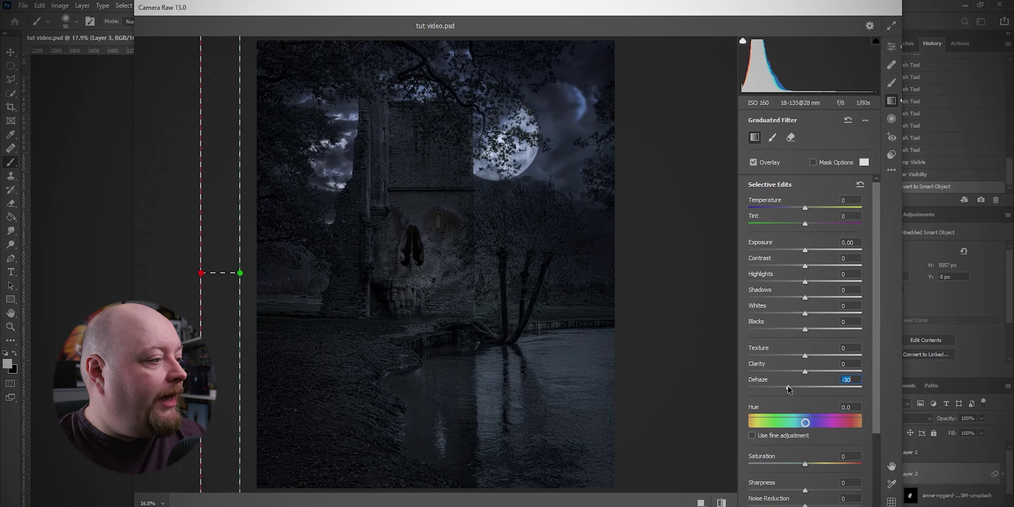
# Step: Set the graduated filter's Saturation to +31 and shift its Hue to -21.0 for a teal tone
pyautogui.click(808, 467)
pyautogui.moveTo(808, 466); pyautogui.dragTo(823, 468)
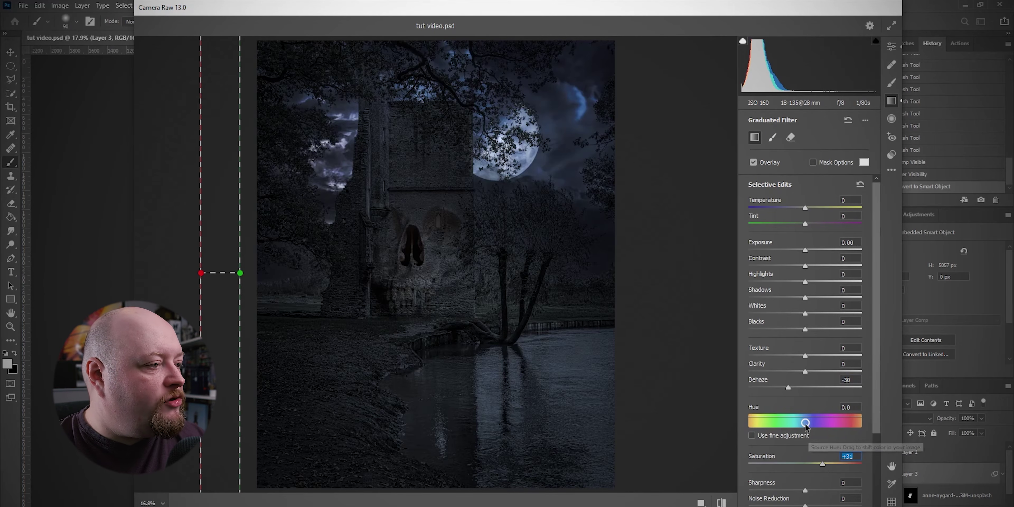
pyautogui.moveTo(805, 422); pyautogui.dragTo(814, 427)
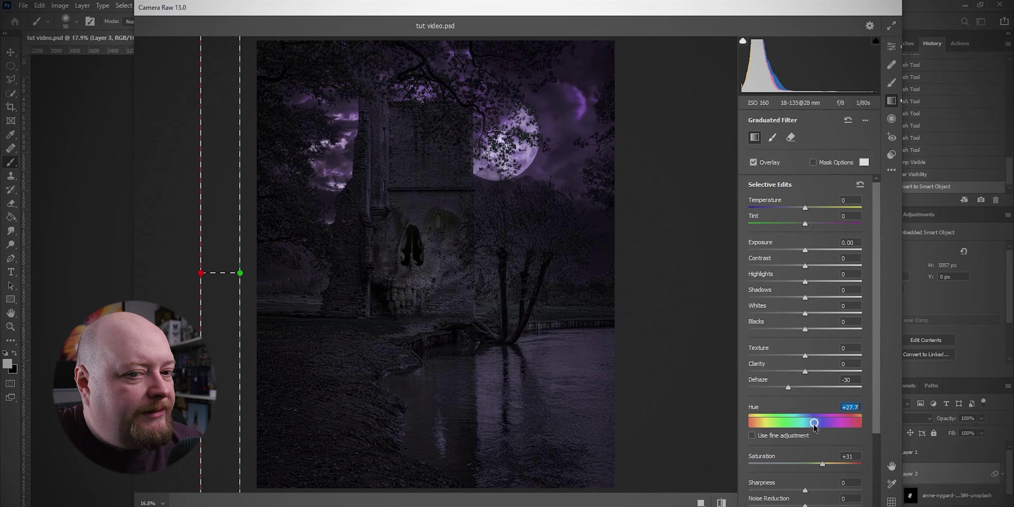
pyautogui.moveTo(814, 427); pyautogui.dragTo(799, 427)
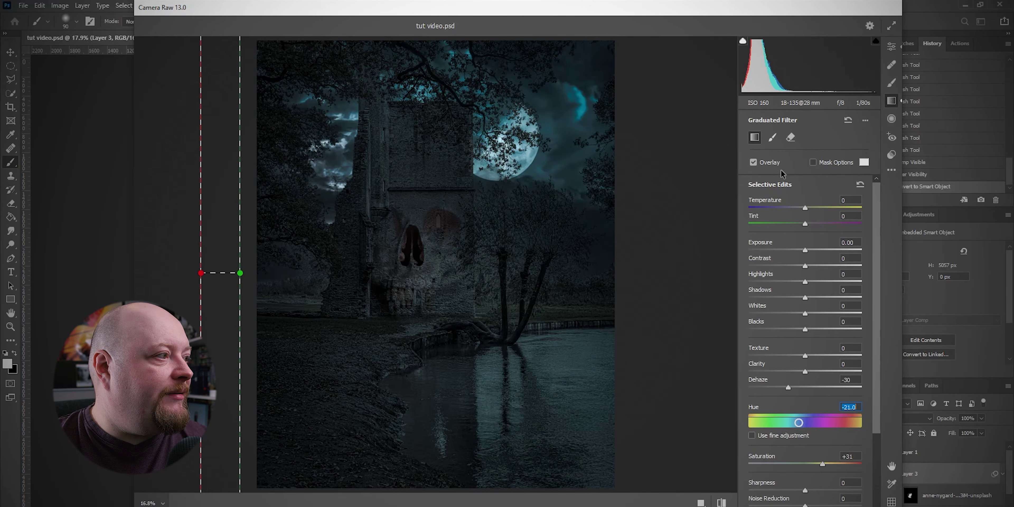
# Step: Add a second graduated filter covering the whole image and reset its Dehaze, Hue and Saturation to 0
pyautogui.moveTo(659, 276); pyautogui.dragTo(219, 342)
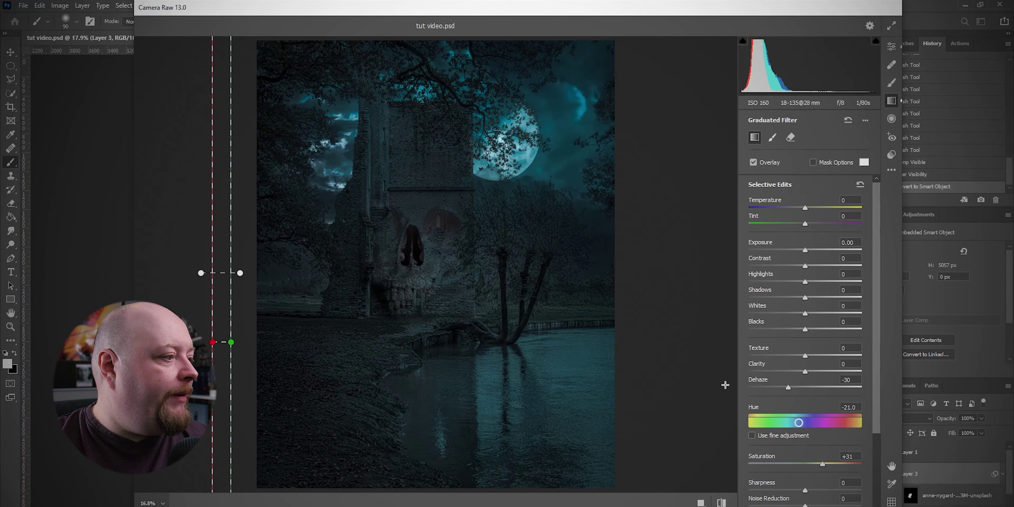
pyautogui.click(761, 384)
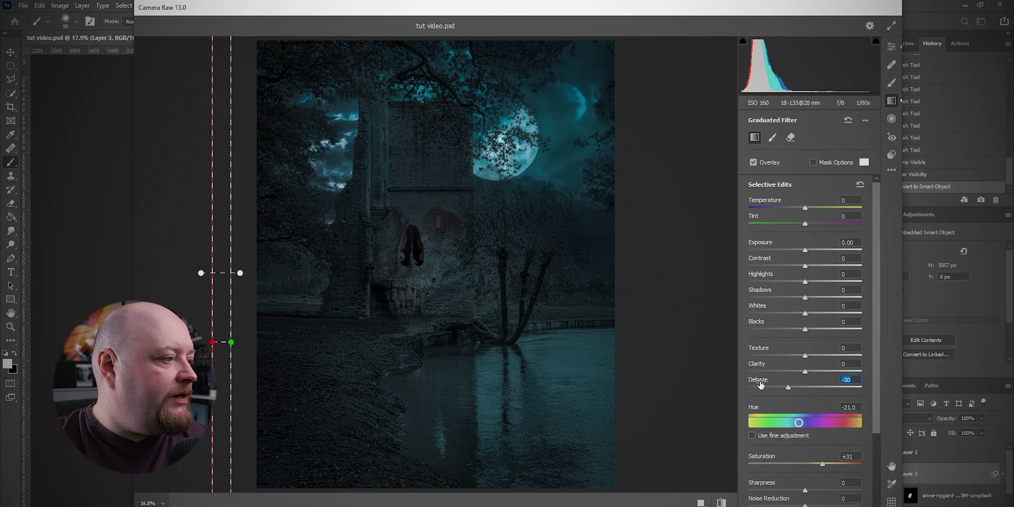
pyautogui.press('alt')
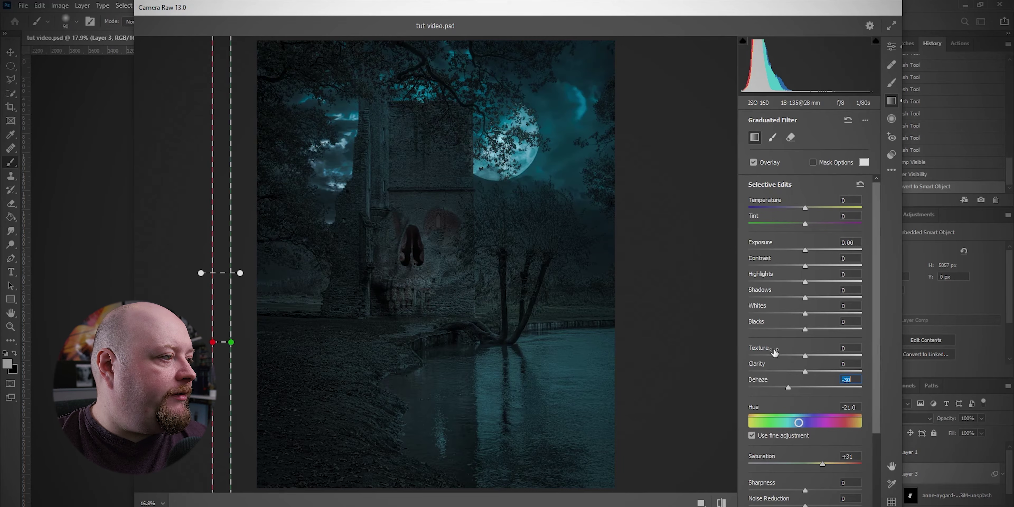
pyautogui.keyDown('alt'); pyautogui.click(759, 380); pyautogui.keyUp('alt')
pyautogui.keyDown('alt'); pyautogui.click(755, 407); pyautogui.keyUp('alt')
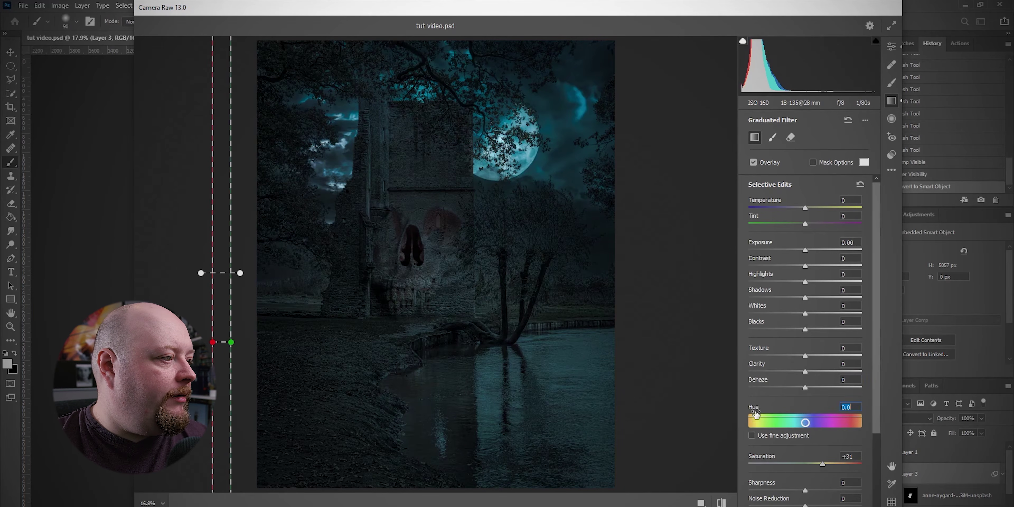
pyautogui.keyDown('alt'); pyautogui.click(760, 457); pyautogui.keyUp('alt')
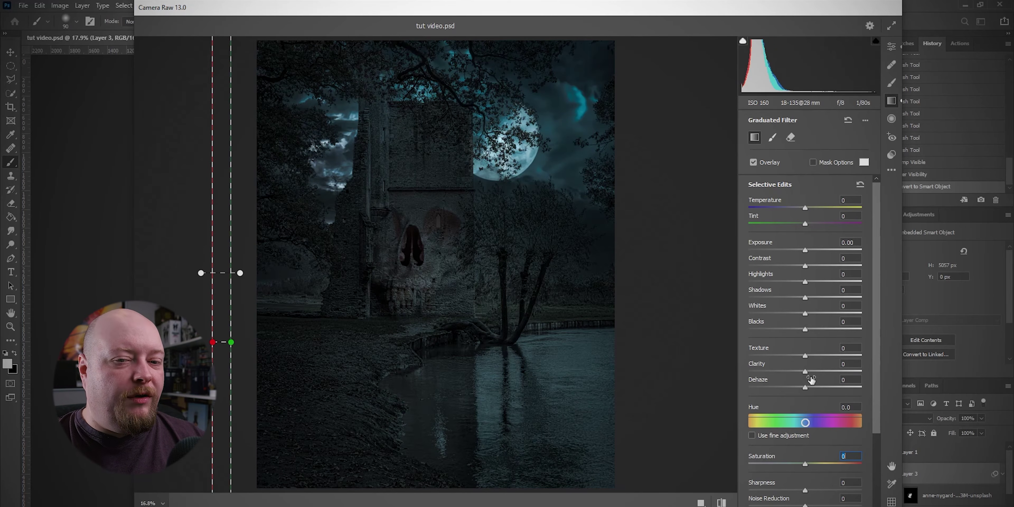
# Step: Restrict the second graduated filter to the brighter tones with a Luminance range mask of 78 to 100, checking the luminance map
pyautogui.scroll(-5, 811, 380)
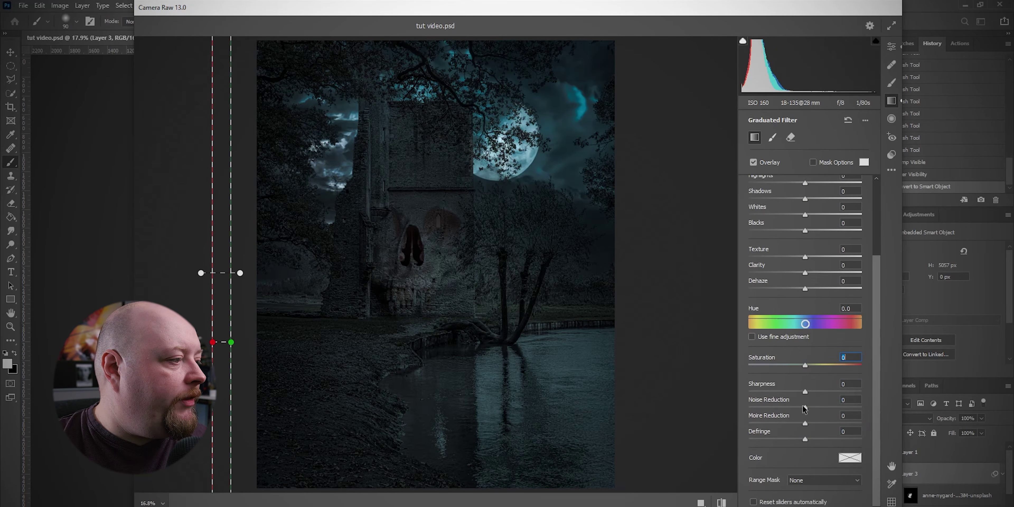
pyautogui.click(803, 479)
pyautogui.click(803, 498)
pyautogui.scroll(-1, 800, 458)
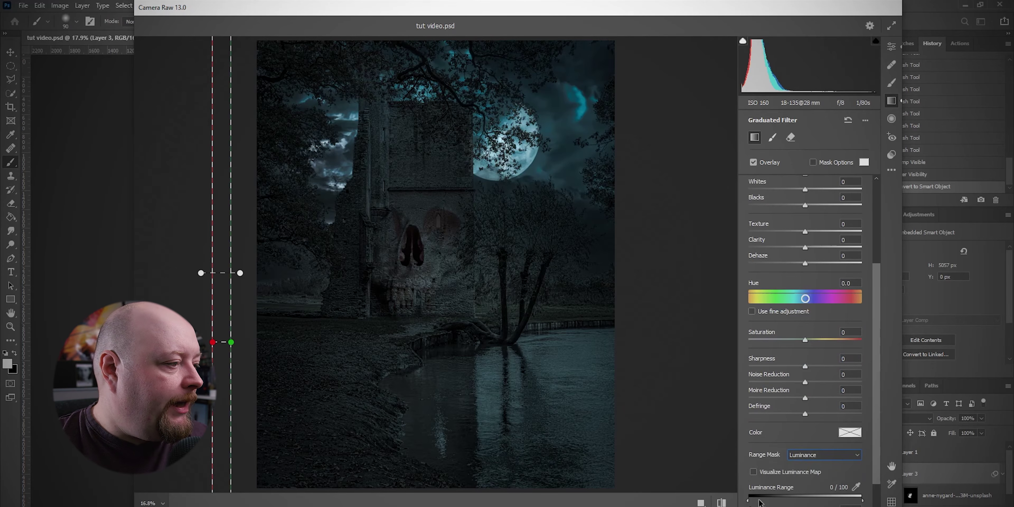
pyautogui.moveTo(748, 499); pyautogui.dragTo(816, 499)
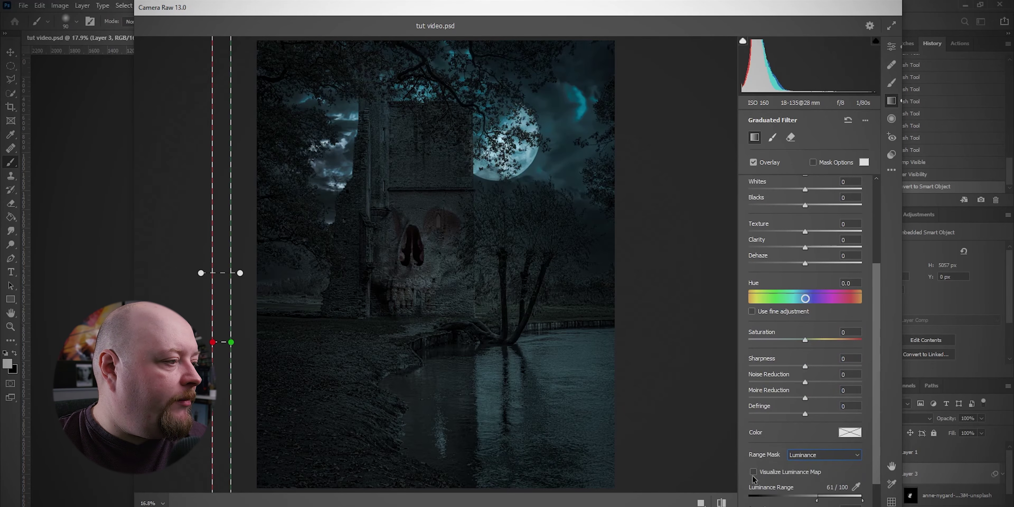
pyautogui.click(760, 474)
pyautogui.moveTo(817, 500); pyautogui.dragTo(835, 500)
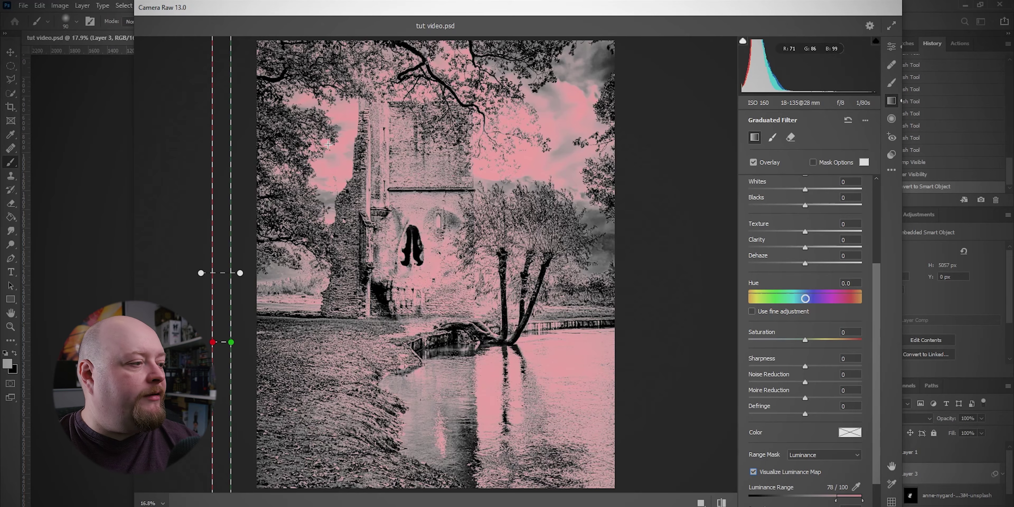
pyautogui.click(763, 472)
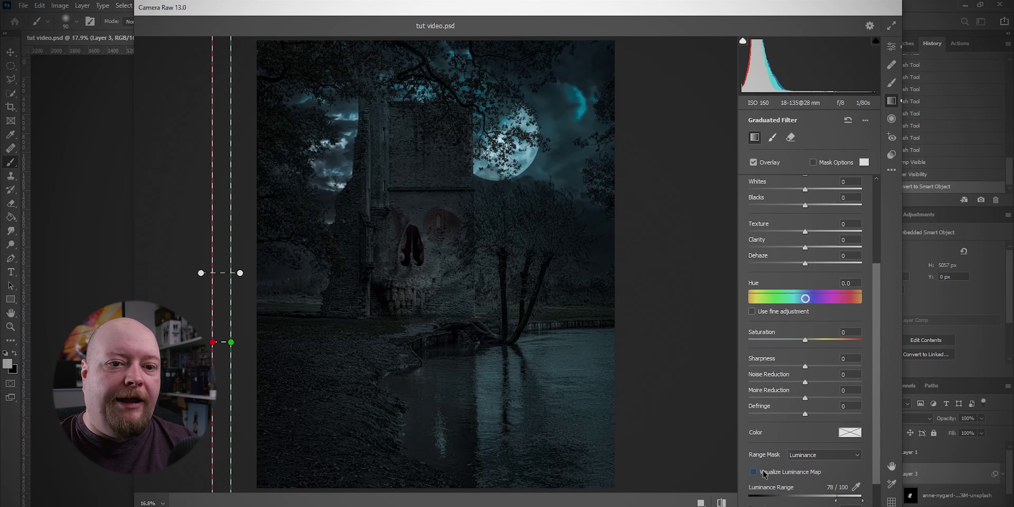
# Step: Set the second graduated filter's Exposure to +1.25, Clarity to +21 and Hue to -31.1
pyautogui.scroll(3, 826, 222)
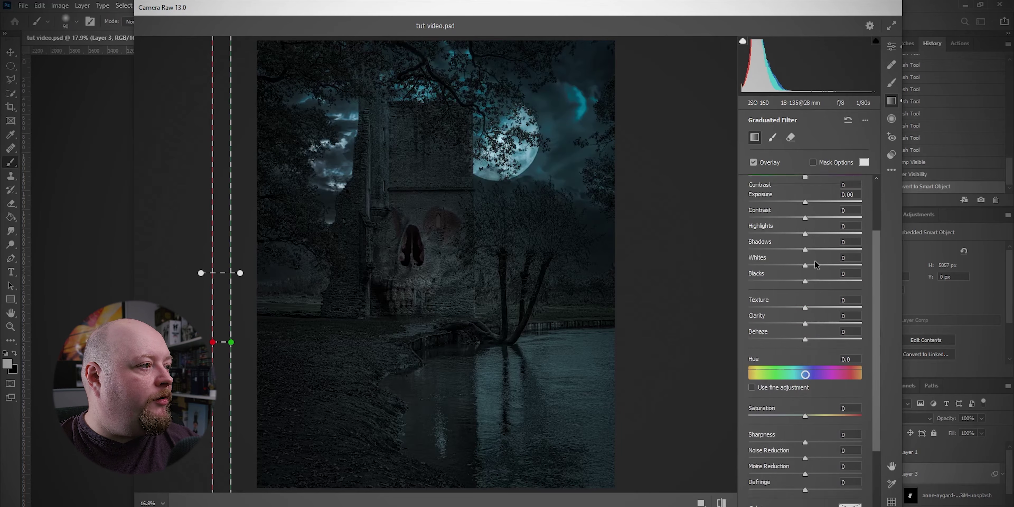
pyautogui.moveTo(805, 228); pyautogui.dragTo(823, 232)
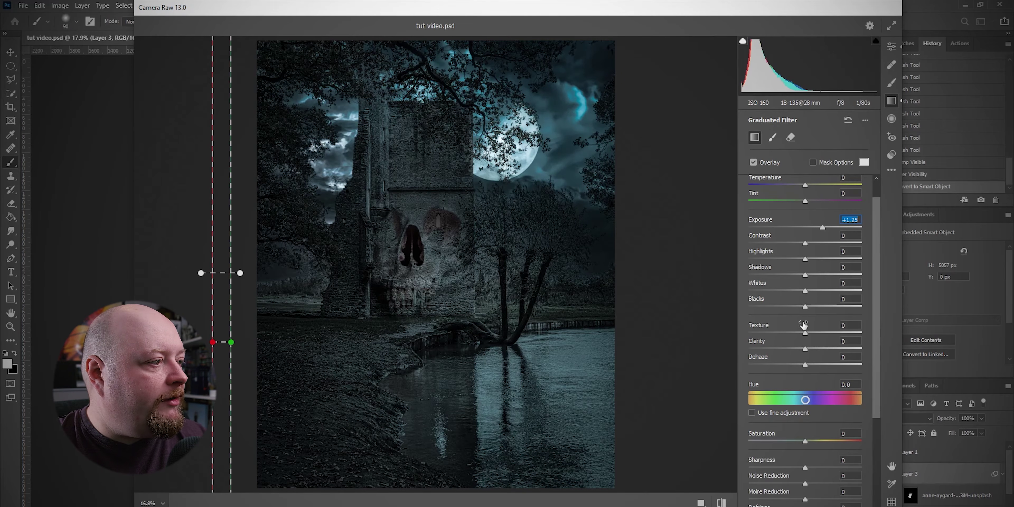
pyautogui.click(806, 353)
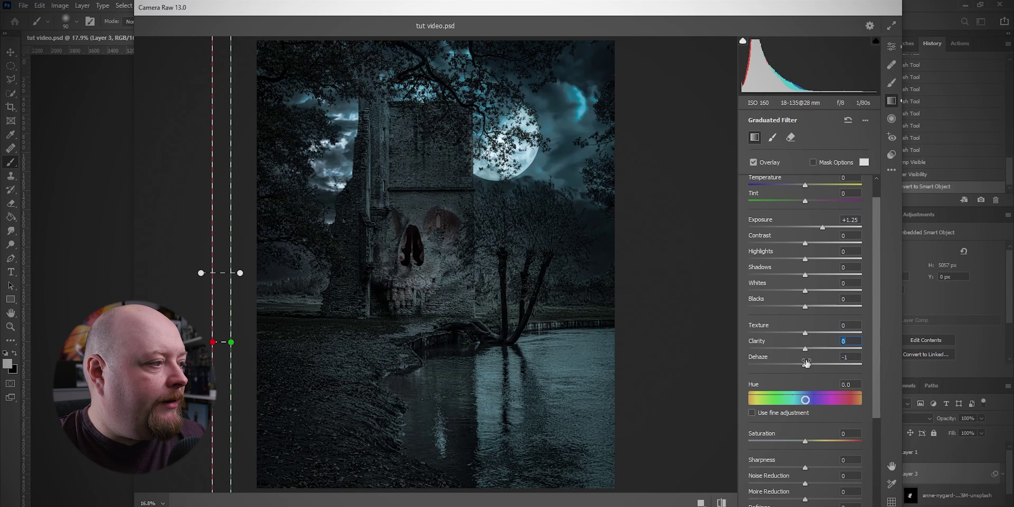
pyautogui.moveTo(805, 349); pyautogui.dragTo(817, 350)
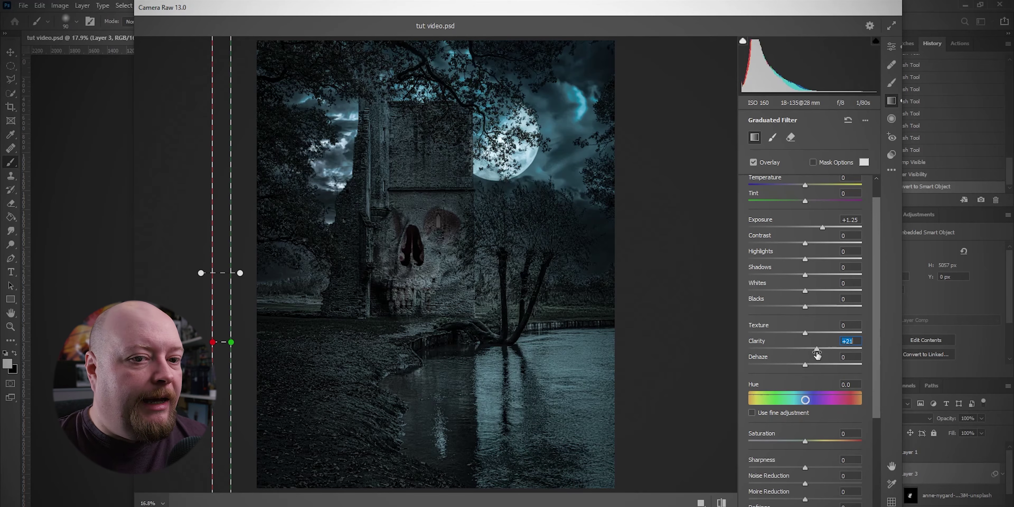
pyautogui.click(805, 401)
pyautogui.moveTo(805, 401)
pyautogui.mouseDown()
pyautogui.moveTo(815, 401)
pyautogui.moveTo(796, 400)
pyautogui.mouseUp()
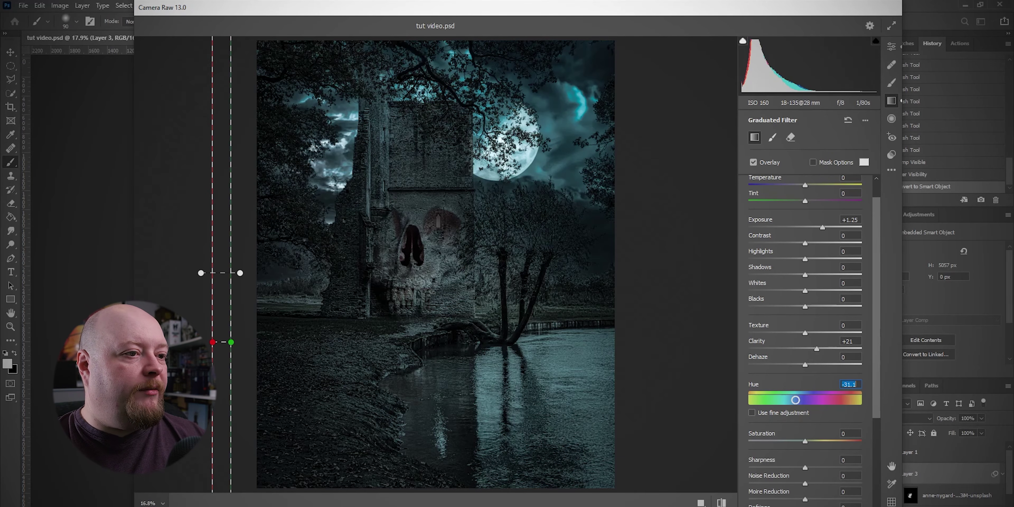
# Step: Move both graduated filters off the image and back to compare their effect, and apply the Camera Raw adjustments
pyautogui.moveTo(639, 353); pyautogui.dragTo(661, 351)
pyautogui.moveTo(230, 275); pyautogui.dragTo(654, 277)
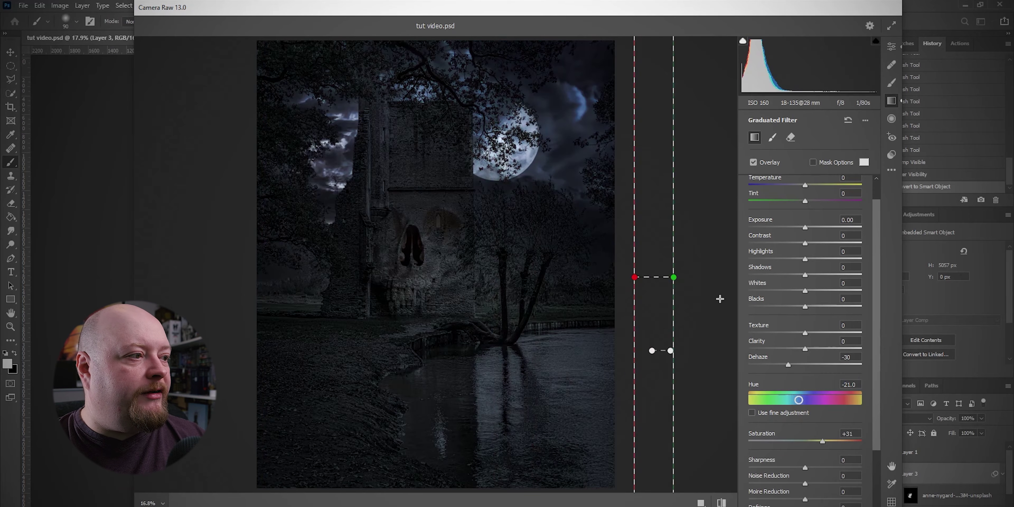
pyautogui.moveTo(660, 281); pyautogui.dragTo(229, 282)
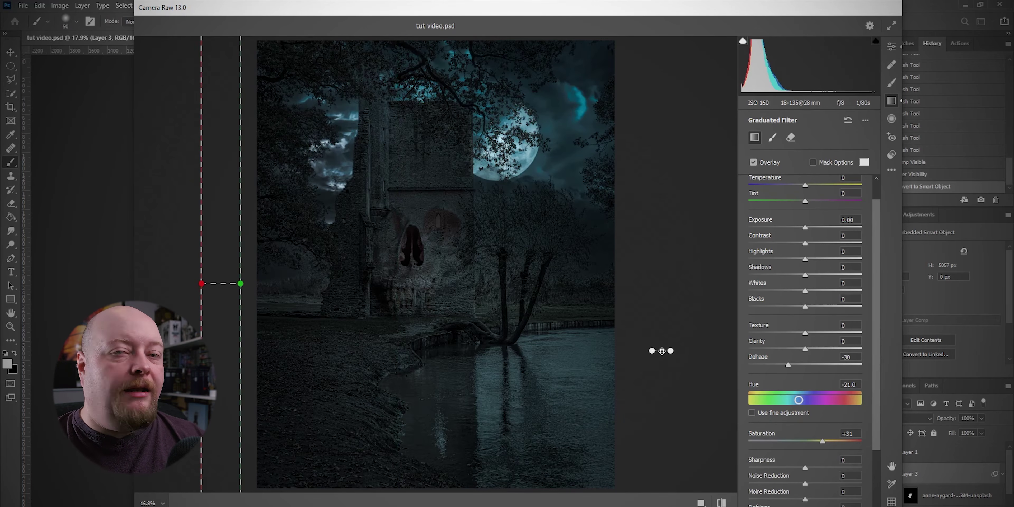
pyautogui.click(662, 350)
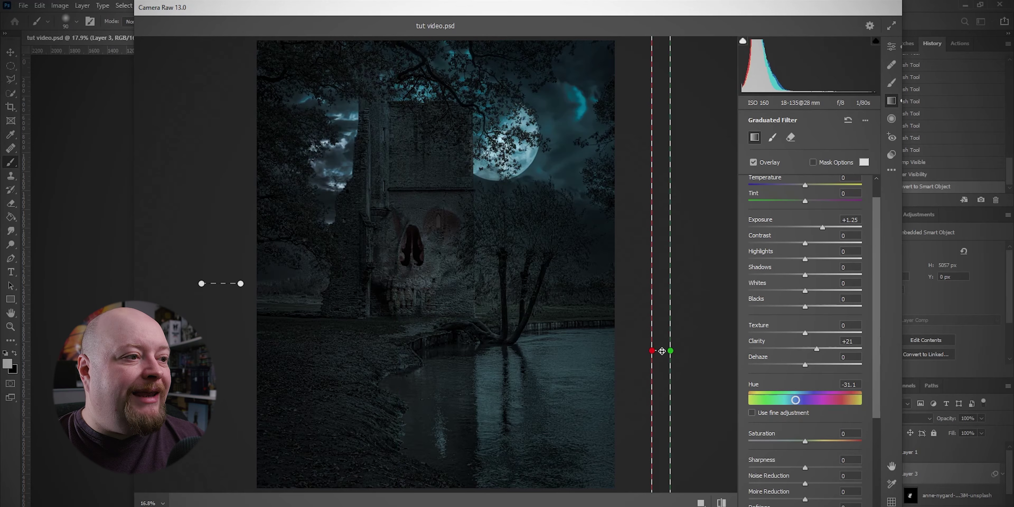
pyautogui.moveTo(661, 351); pyautogui.dragTo(205, 344)
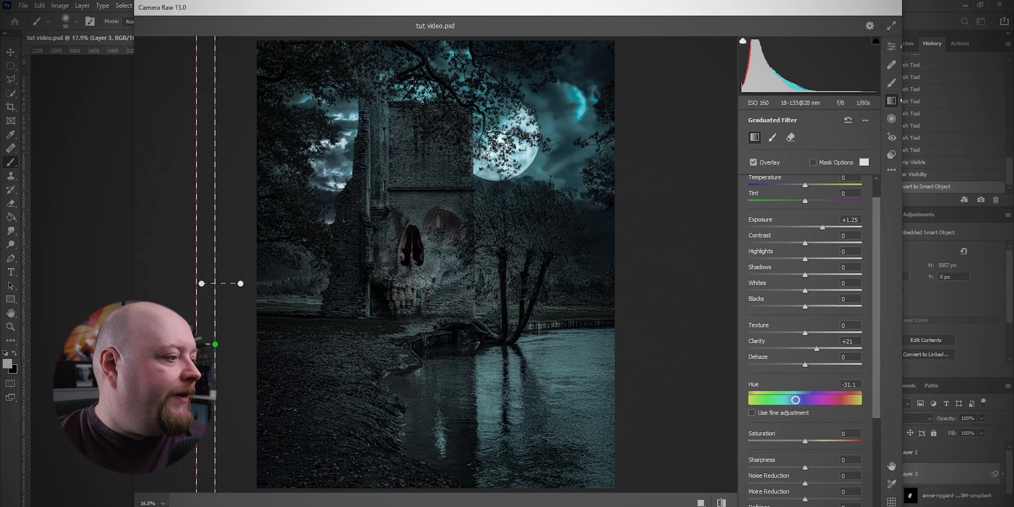
pyautogui.press('Return')
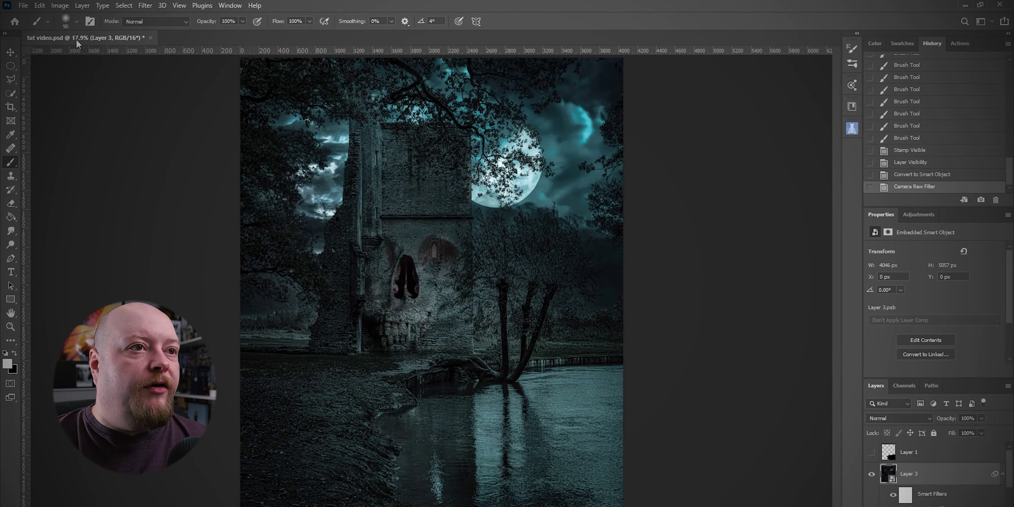
# Step: Apply the Depth-Aware Haze neural filter to Layer 4 with Haze at 42 and Warmth slightly below 0
pyautogui.click(144, 5)
pyautogui.press('Escape')
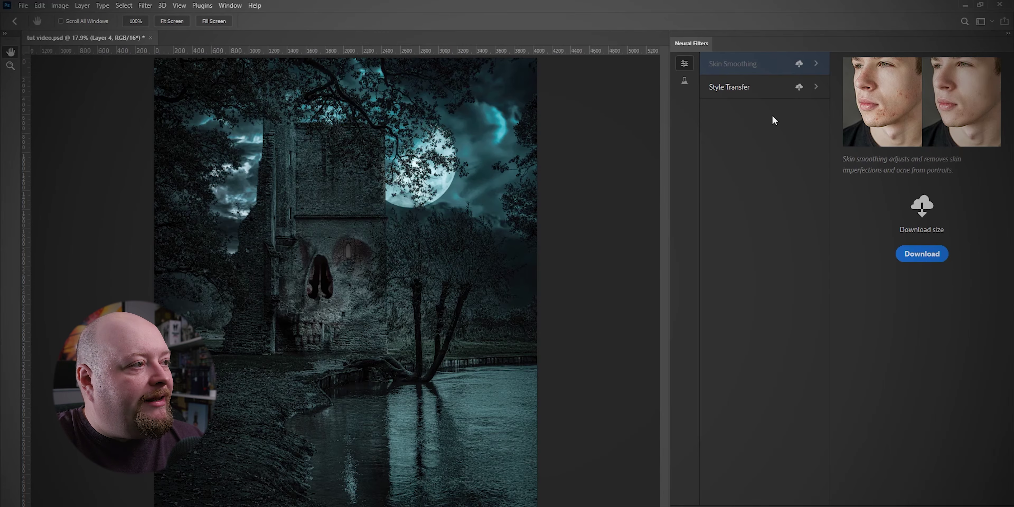
pyautogui.click(685, 81)
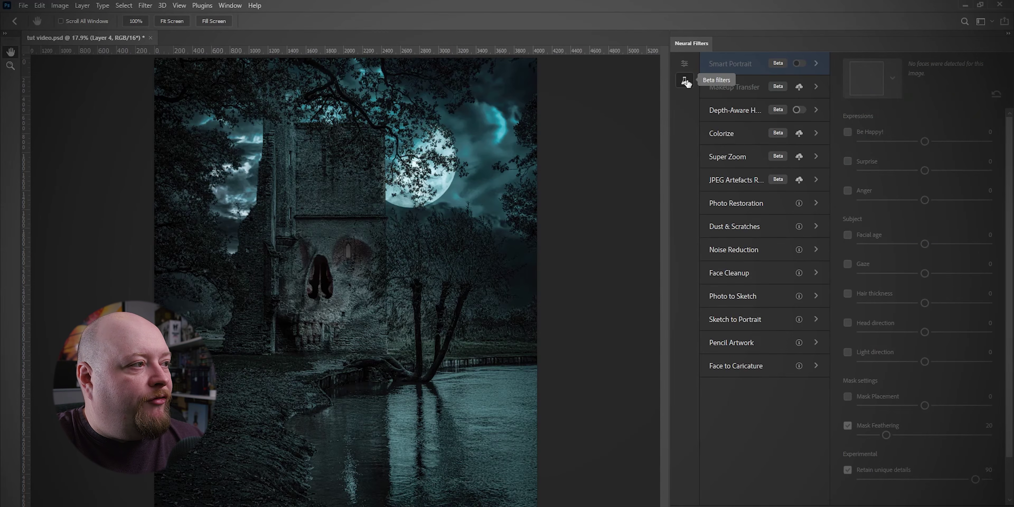
pyautogui.click(799, 110)
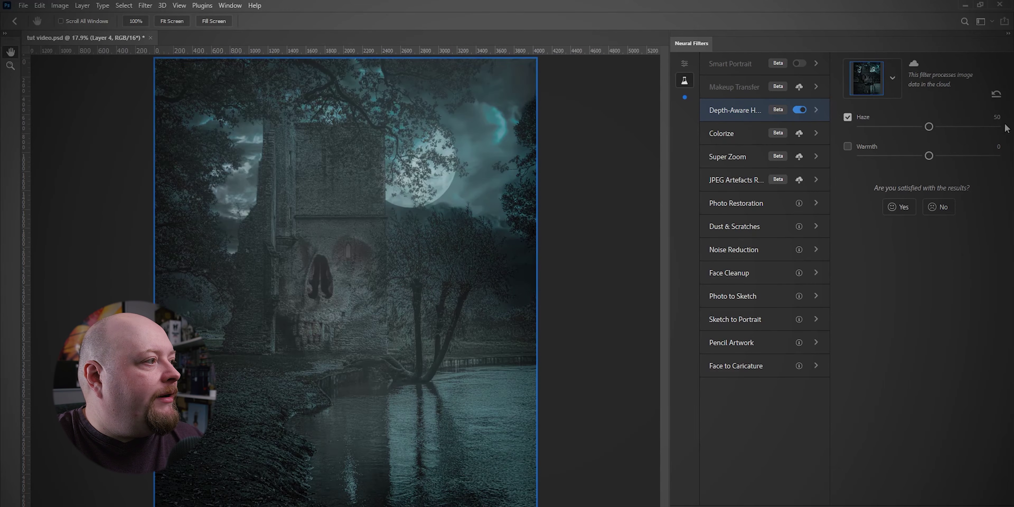
pyautogui.moveTo(920, 125); pyautogui.dragTo(918, 124)
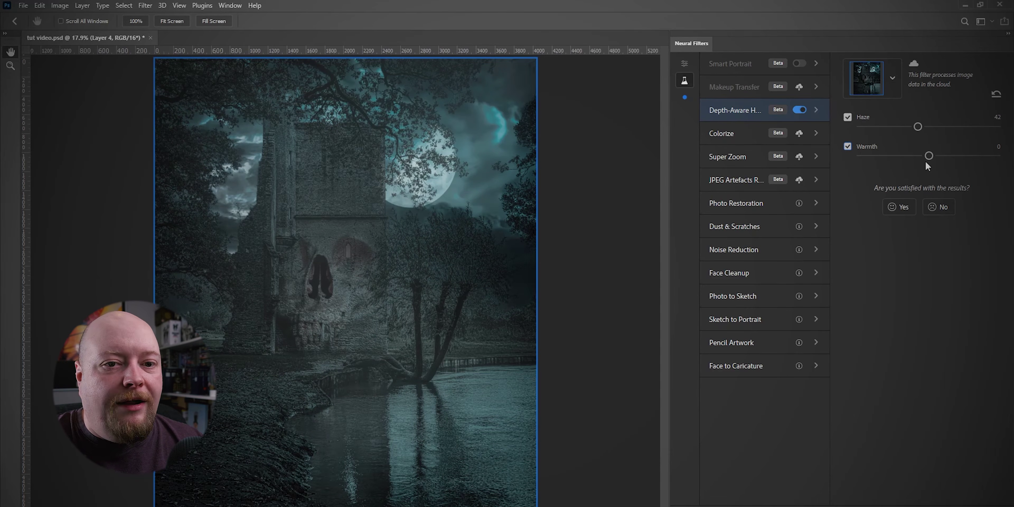
pyautogui.moveTo(927, 159); pyautogui.dragTo(920, 159)
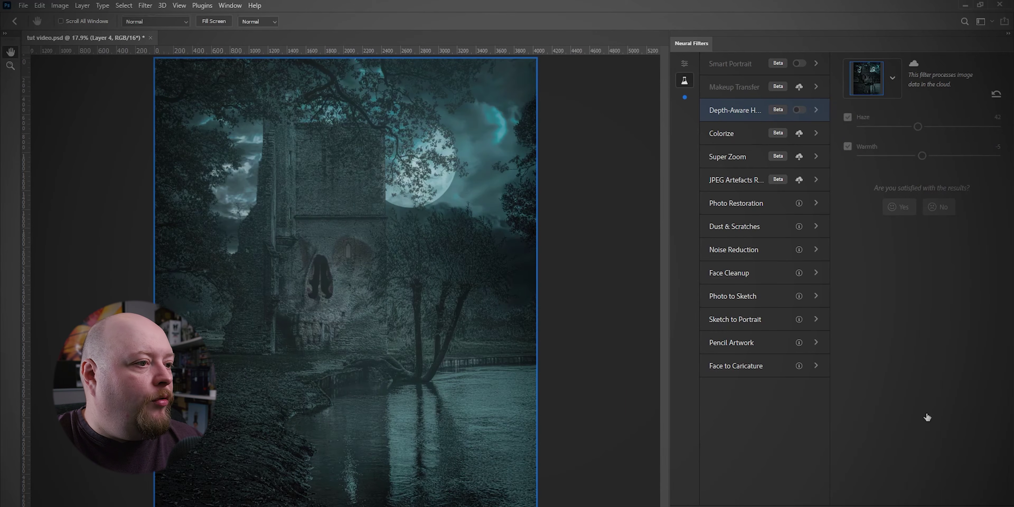
# Step: Confirm the neural filter result and start a Camera Raw radial filter on Layer 3, drawn as an ellipse over the skull and tower
pyautogui.press('Return')
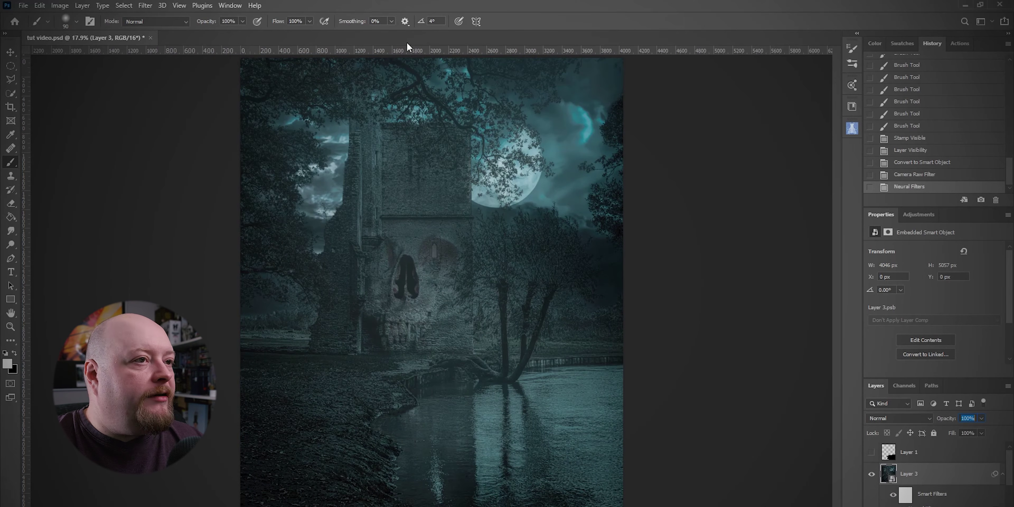
pyautogui.click(145, 6)
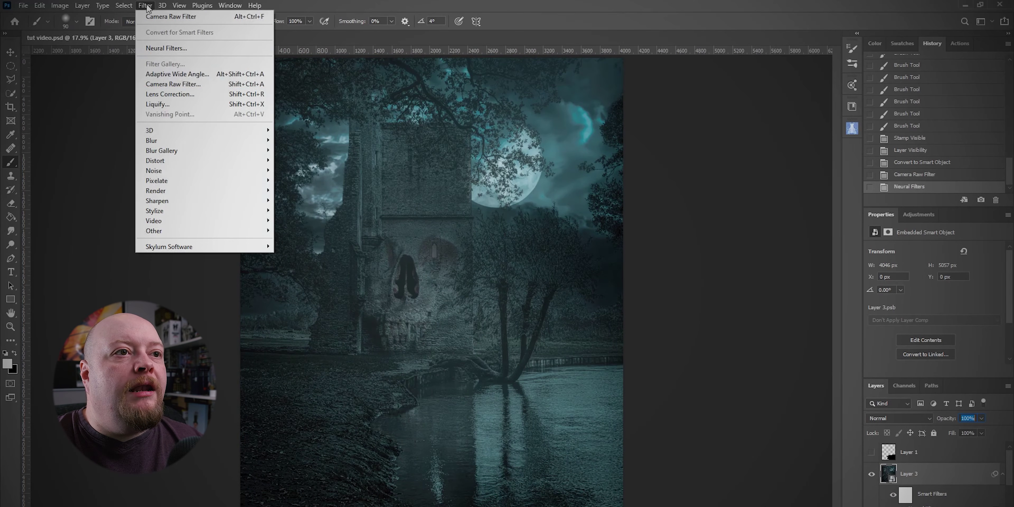
pyautogui.click(160, 94)
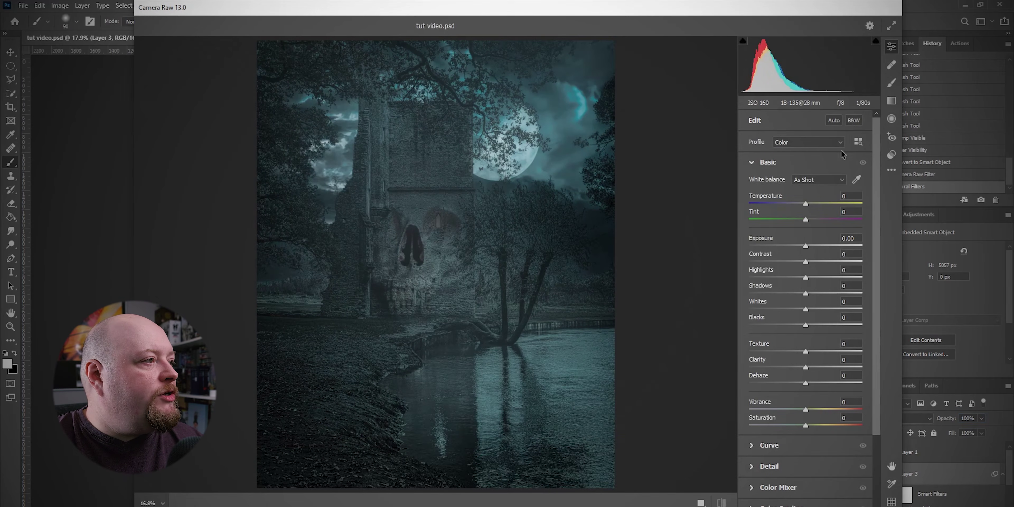
pyautogui.click(891, 118)
pyautogui.moveTo(400, 227); pyautogui.dragTo(500, 341)
pyautogui.moveTo(409, 240); pyautogui.dragTo(416, 241)
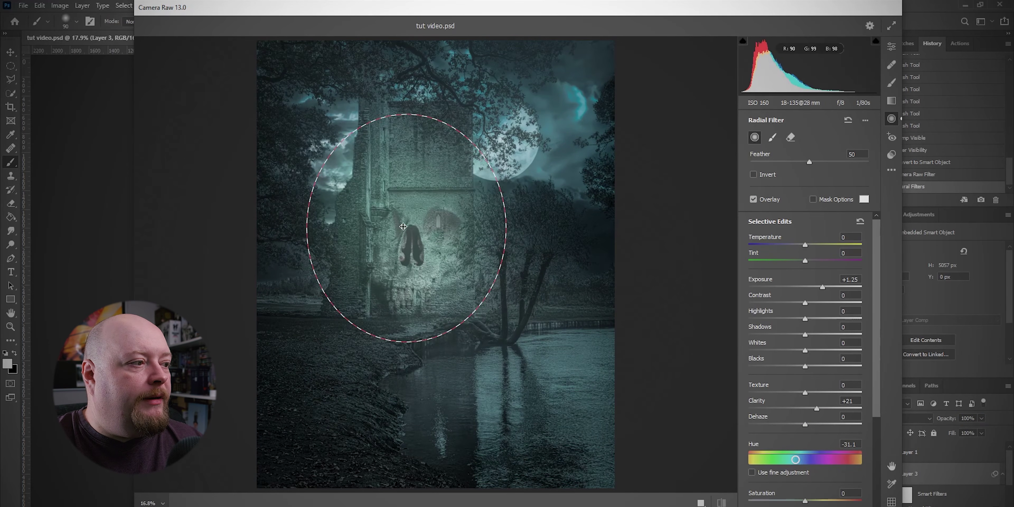
# Step: Reset the radial filter's Exposure, Saturation, Hue and Clarity to 0, set Dehaze to +69, and apply the Camera Raw adjustments
pyautogui.doubleClick(761, 279)
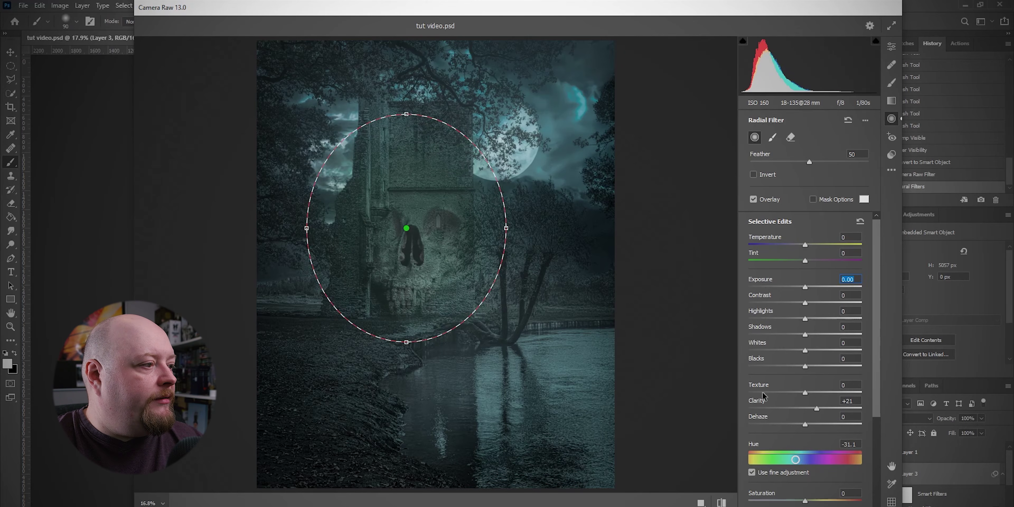
pyautogui.click(752, 472)
pyautogui.doubleClick(760, 493)
pyautogui.doubleClick(752, 444)
pyautogui.doubleClick(756, 400)
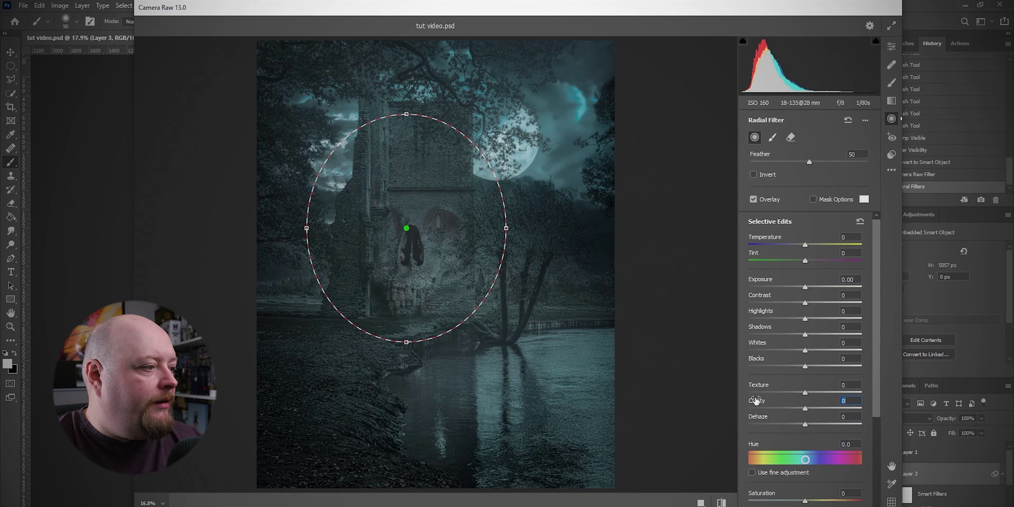
pyautogui.moveTo(805, 427); pyautogui.dragTo(845, 426)
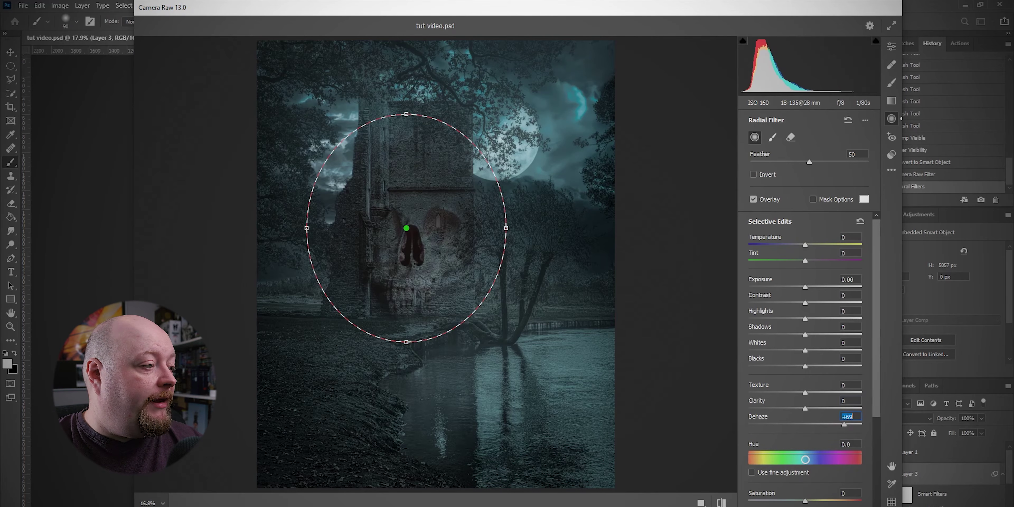
pyautogui.press('Return')
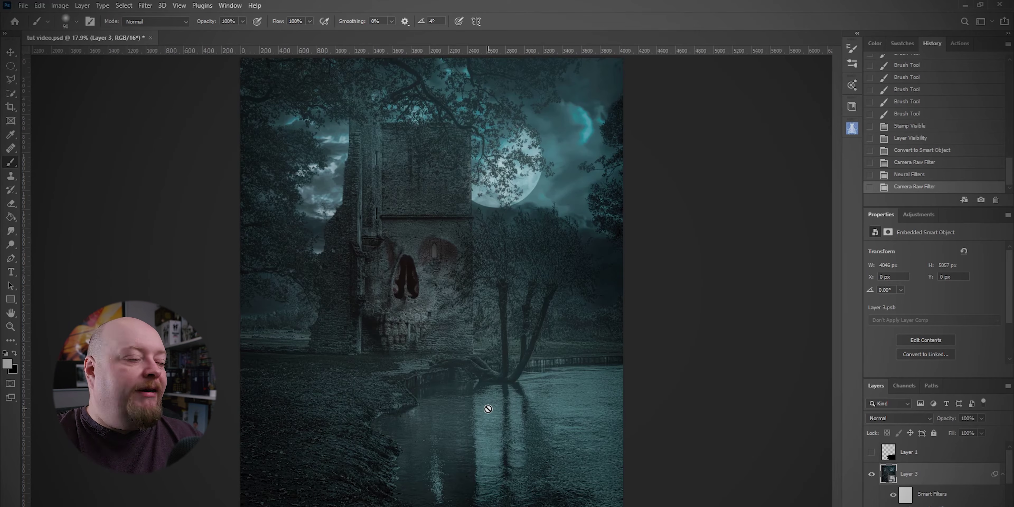
# Step: Toggle the visibility of a layer low in the stack, keeping Layer 3 selected
pyautogui.click(933, 456)
pyautogui.click(943, 475)
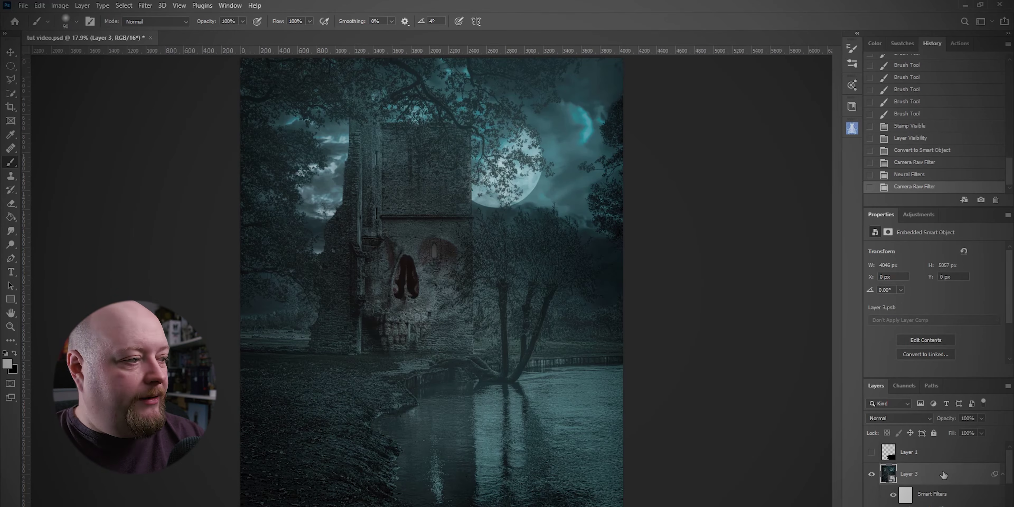
pyautogui.click(11, 52)
pyautogui.press('ctrl')
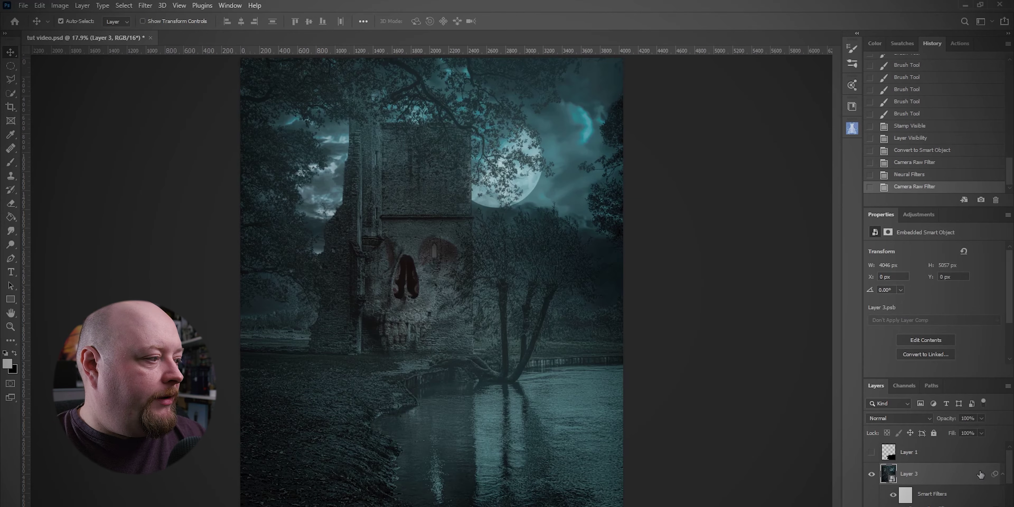
pyautogui.click(963, 460)
pyautogui.click(960, 480)
pyautogui.scroll(-3, 952, 482)
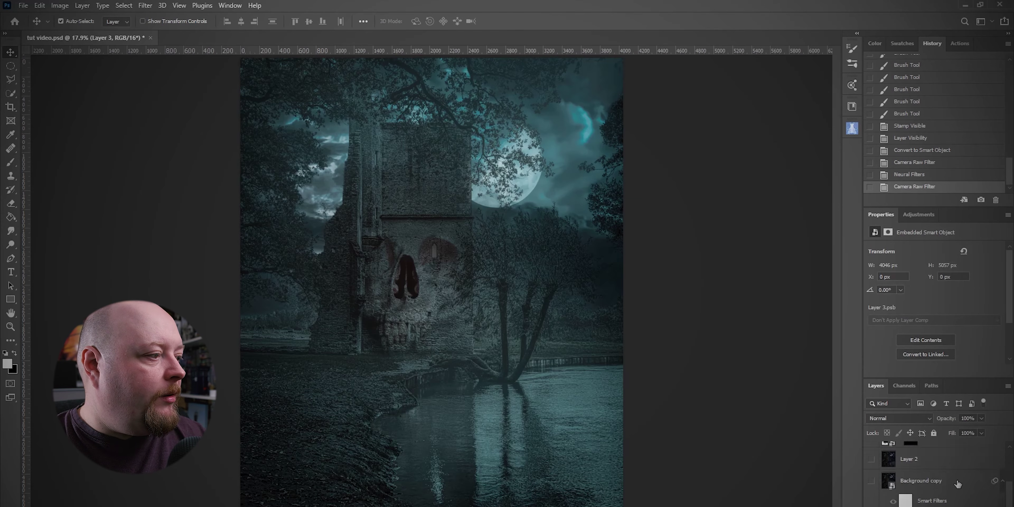
pyautogui.click(872, 472)
pyautogui.scroll(3, 905, 478)
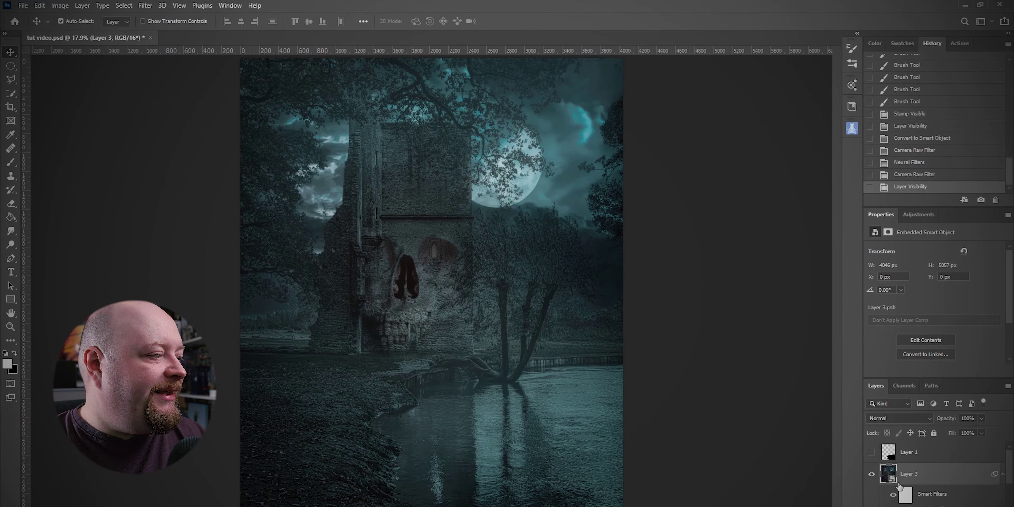
# Step: Stamp the visible image twice into new layers above Layer 3 and add a reveal-all mask to the upper copy
pyautogui.hotkey('ctrl', 'shift', 'alt', 'e')
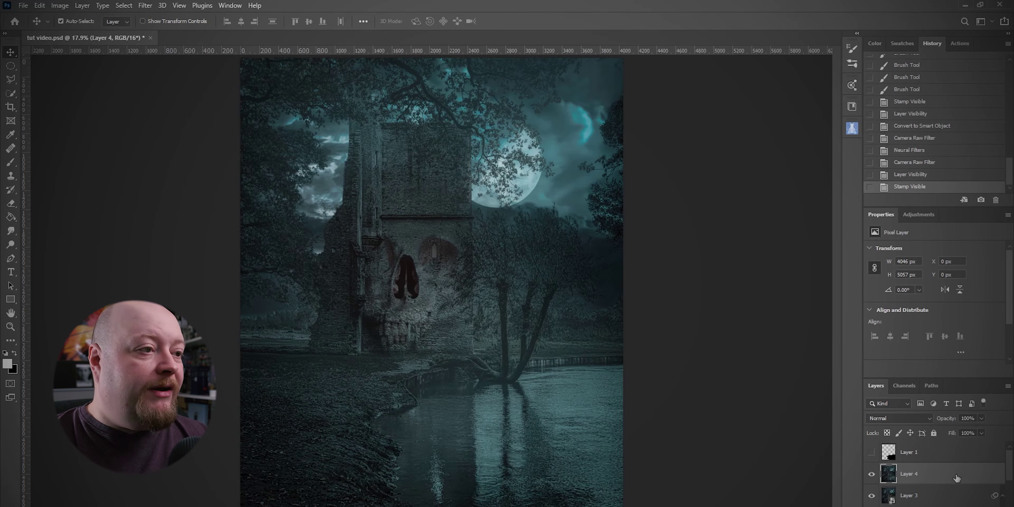
pyautogui.hotkey('ctrl', 'shift', 'alt', 'e')
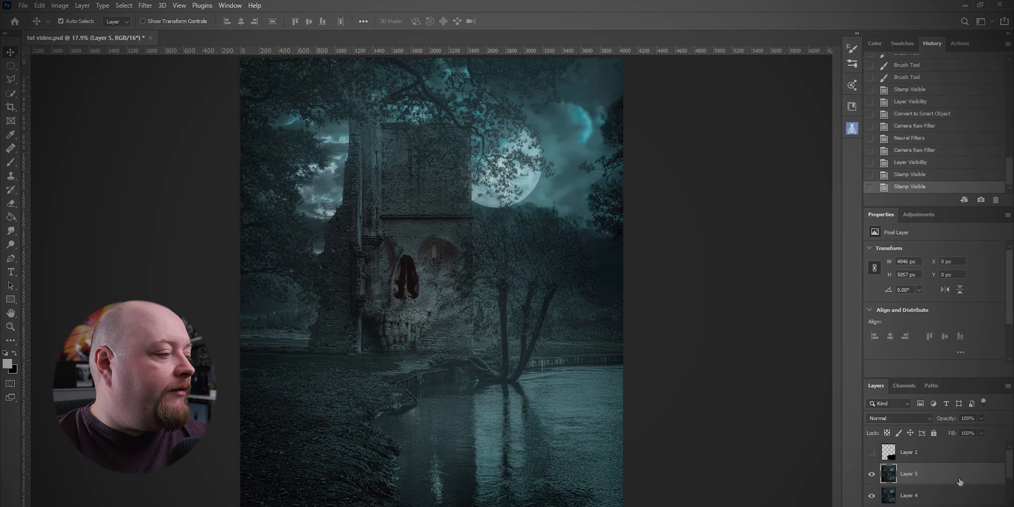
pyautogui.click(81, 5)
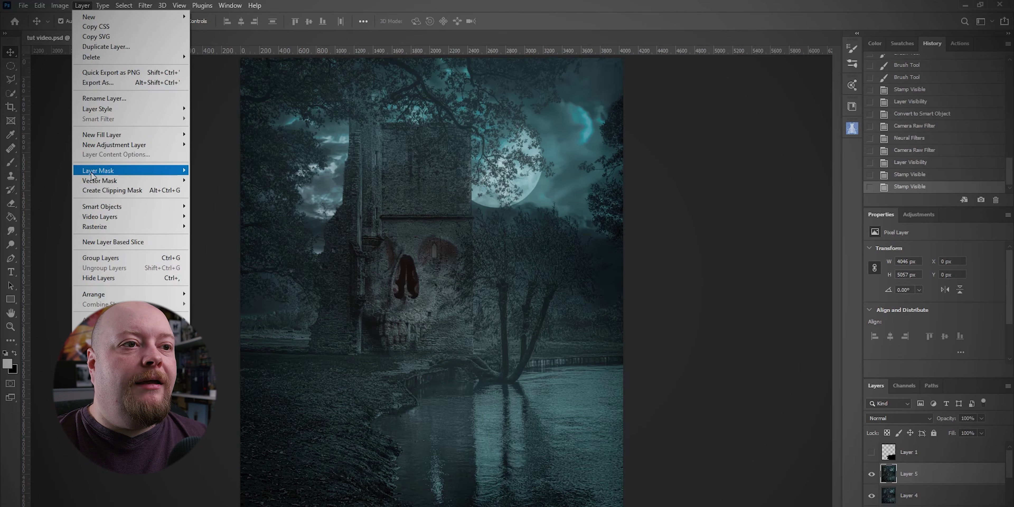
pyautogui.moveTo(173, 171)
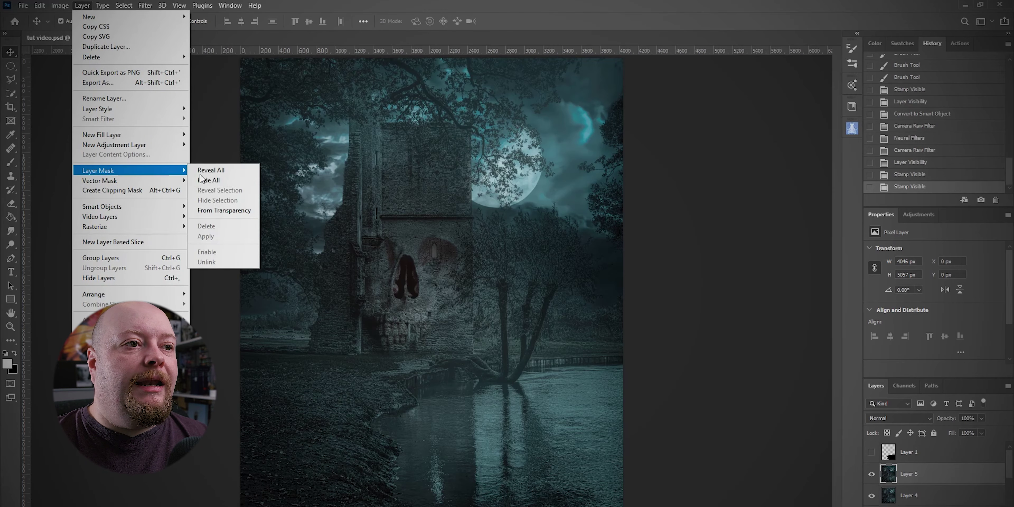
pyautogui.click(214, 171)
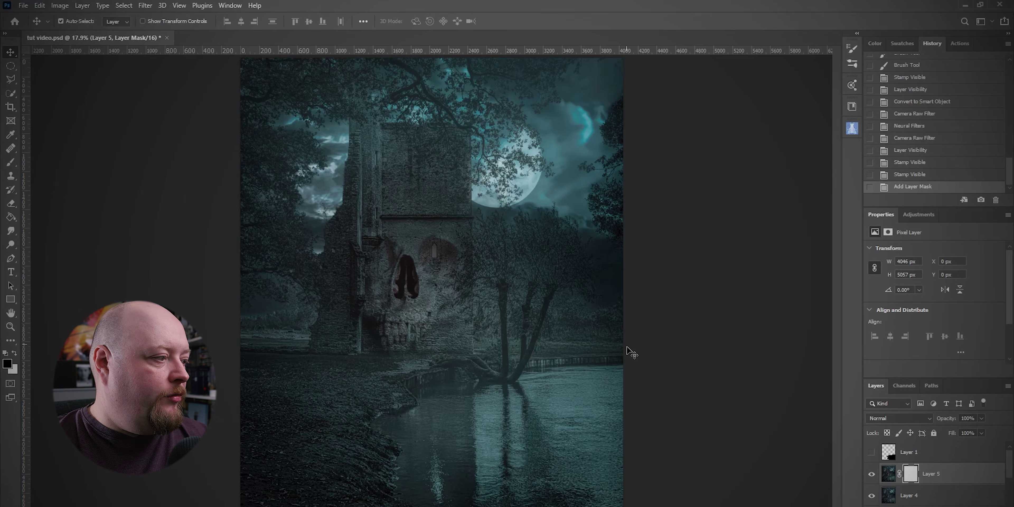
# Step: Load Layer 1's water shape as a selection and fill it with black on Layer 5's mask
pyautogui.keyDown('ctrl'); pyautogui.click(891, 456); pyautogui.keyUp('ctrl')
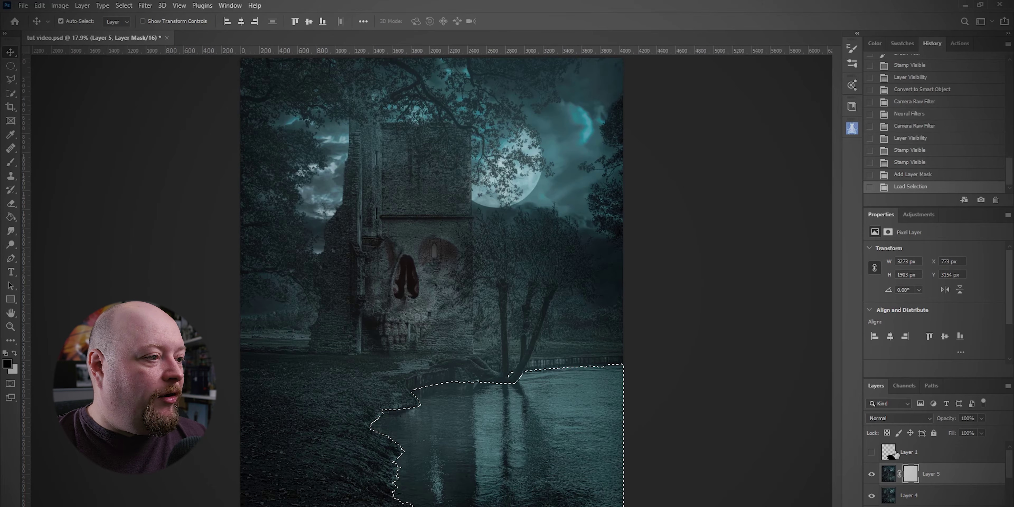
pyautogui.click(10, 217)
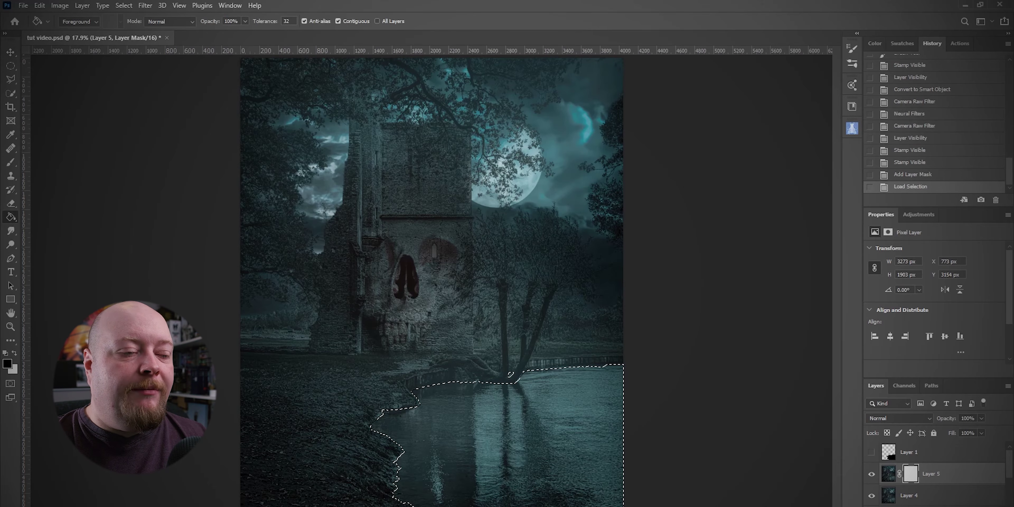
pyautogui.click(585, 429)
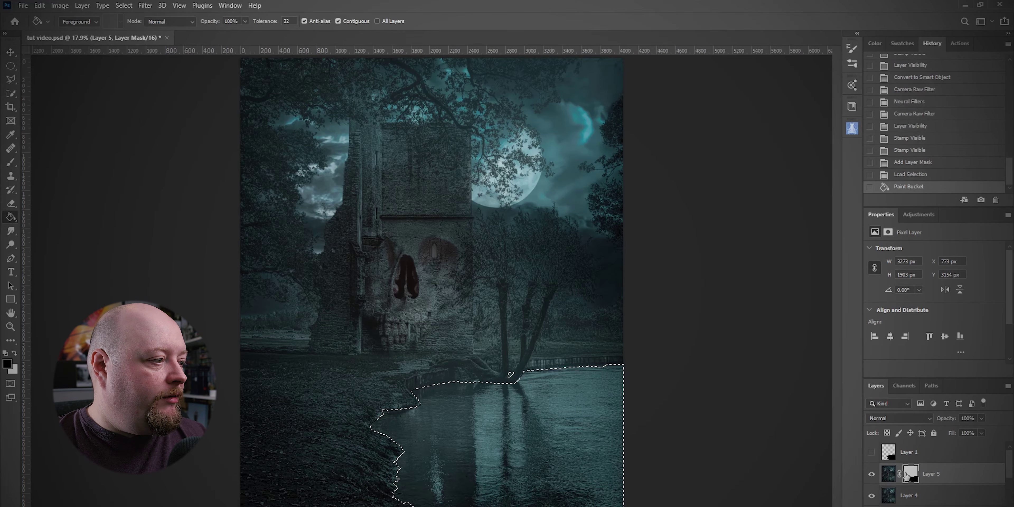
# Step: Hide Layer 4 and Layer 3 to check the water cut-out in Layer 5
pyautogui.click(872, 497)
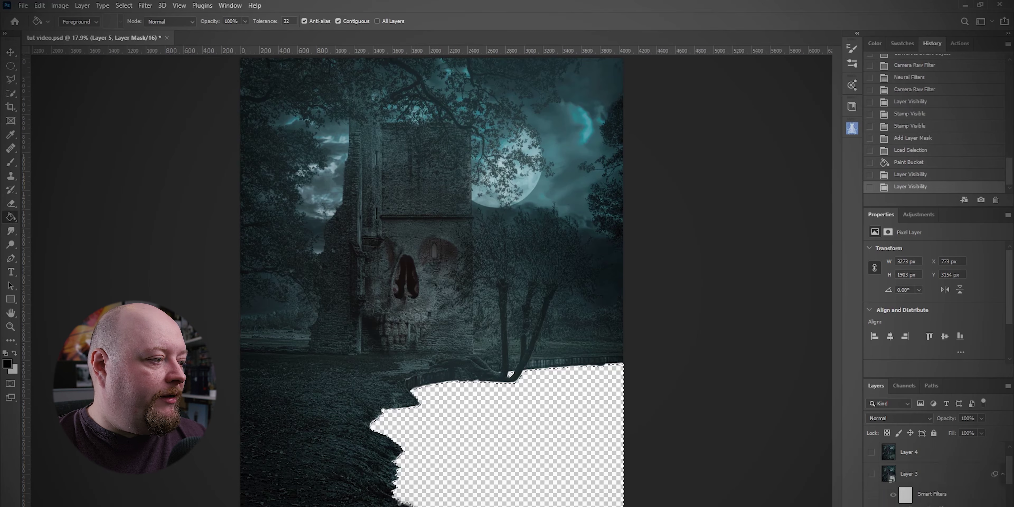
pyautogui.click(872, 497)
pyautogui.click(871, 502)
pyautogui.scroll(3, 863, 473)
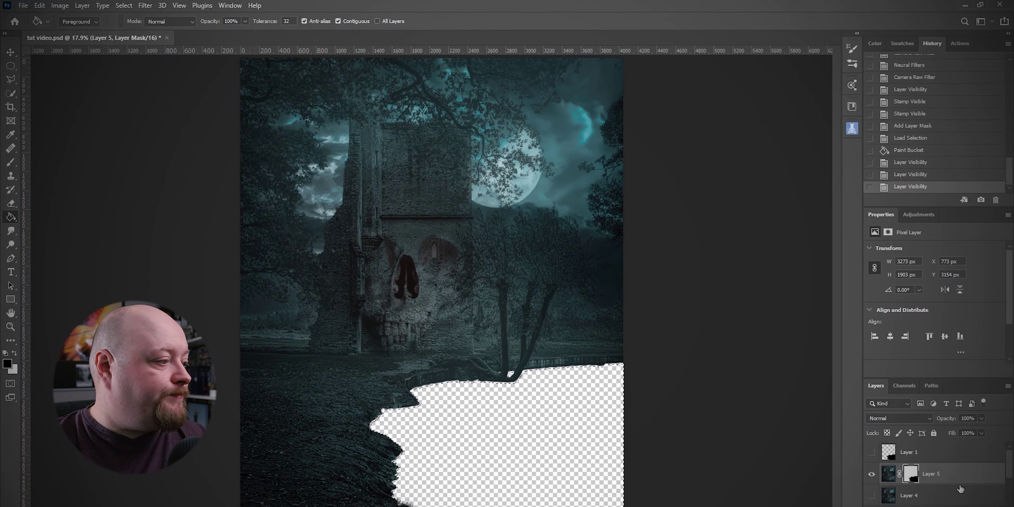
# Step: Show Layer 4 with Layer 5 hidden, clear the selection, and flip Layer 4 vertically
pyautogui.click(957, 496)
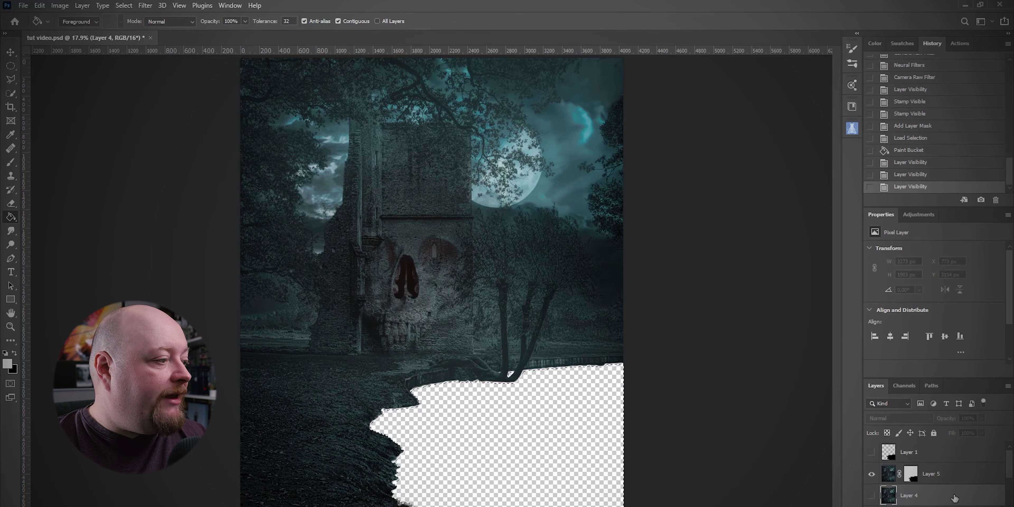
pyautogui.click(871, 495)
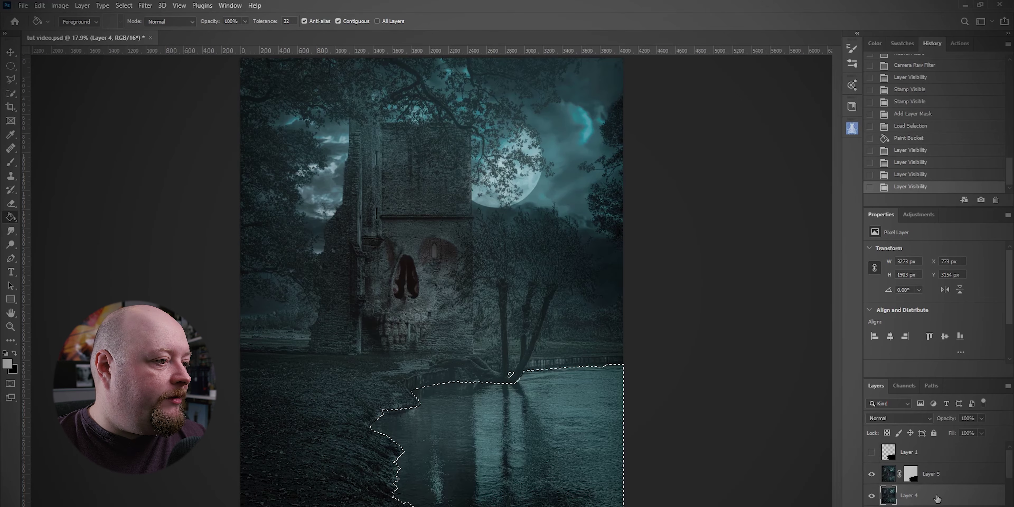
pyautogui.click(872, 475)
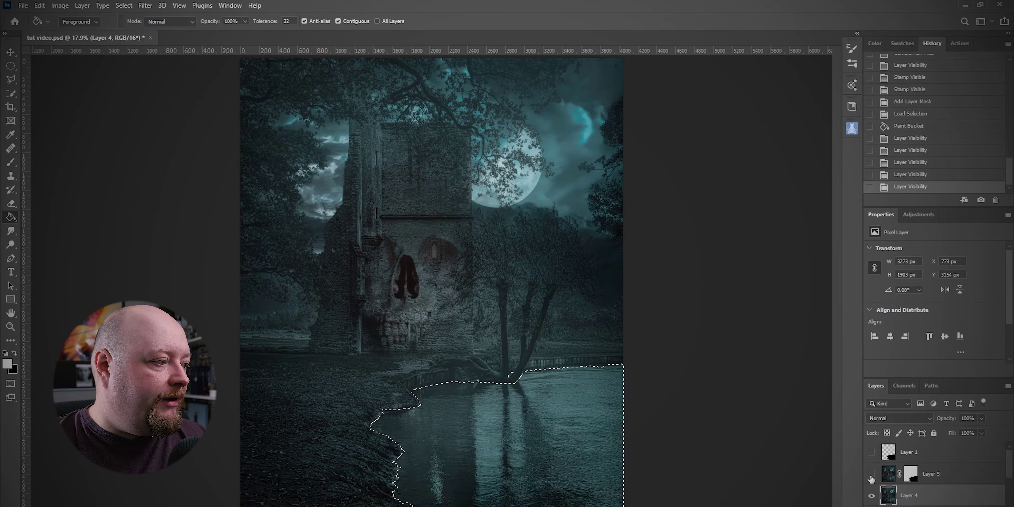
pyautogui.hotkey('ctrl', 'd')
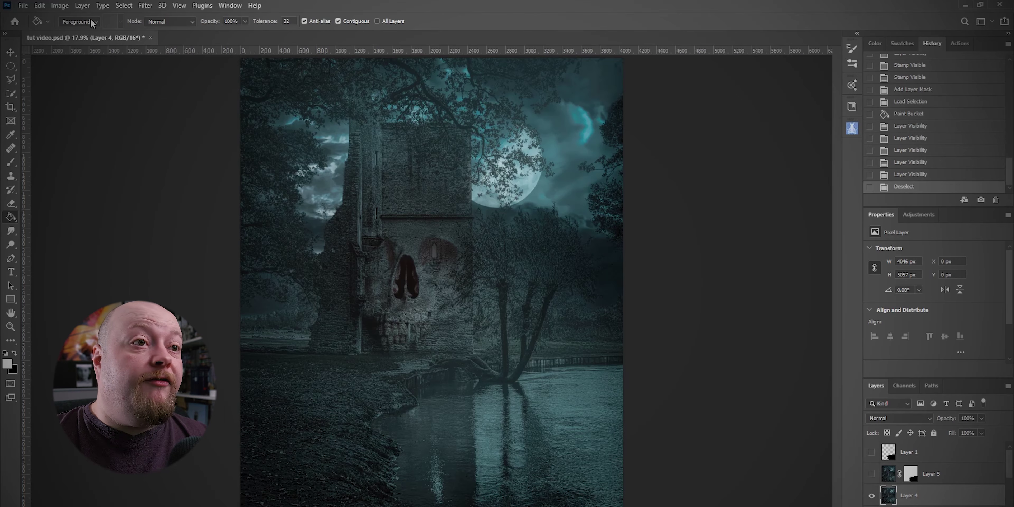
pyautogui.click(40, 6)
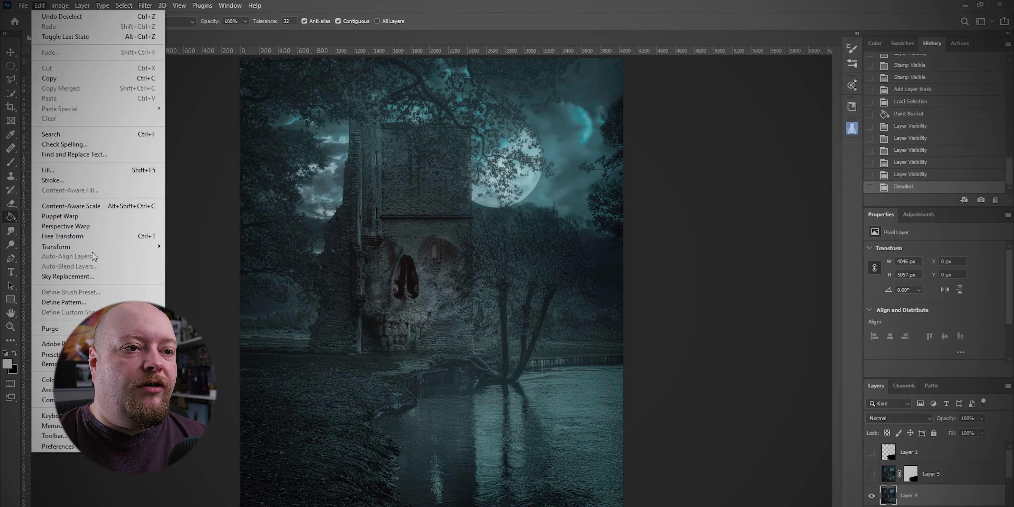
pyautogui.moveTo(95, 246)
pyautogui.click(209, 420)
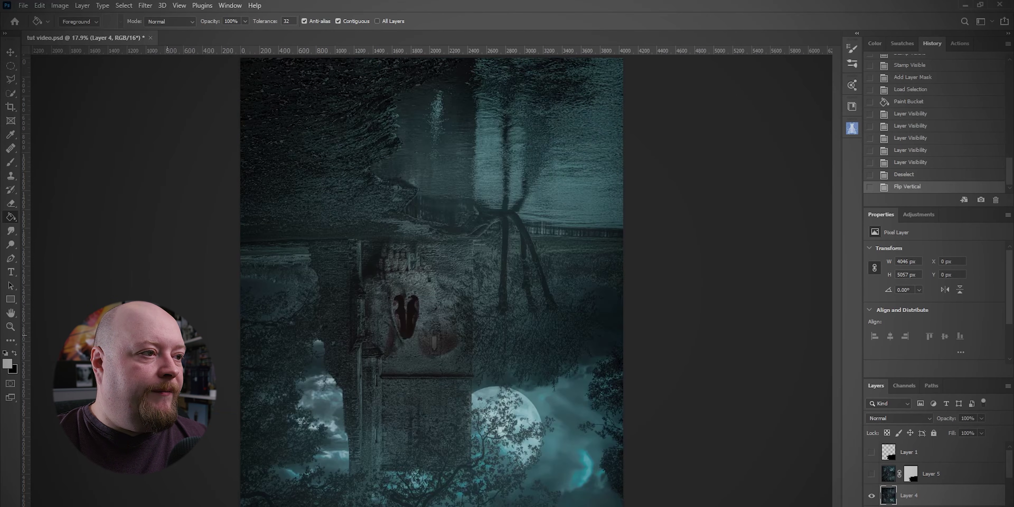
# Step: Show Layer 5 again and, with Auto-Select off, move the flipped Layer 4 straight down 1831 px as the water reflection
pyautogui.click(871, 474)
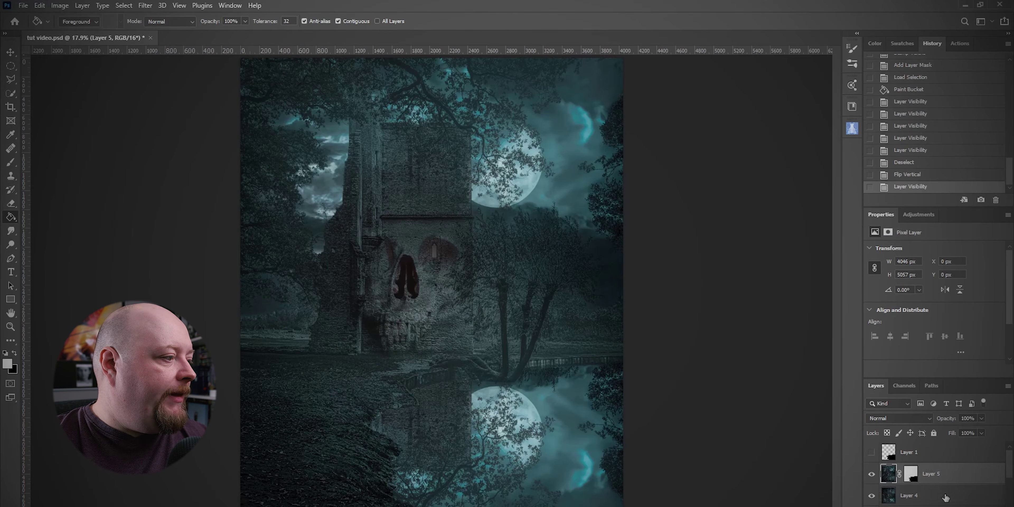
pyautogui.click(11, 51)
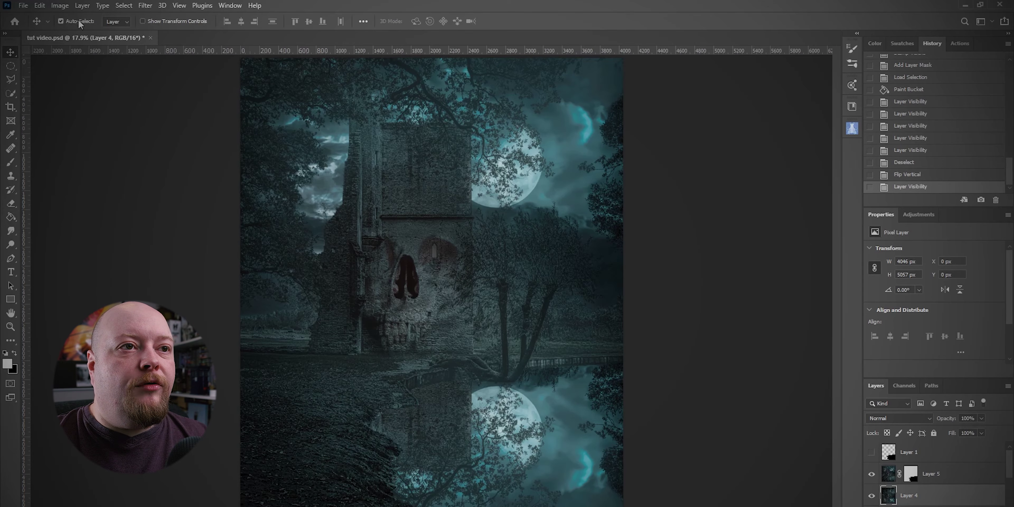
pyautogui.moveTo(538, 355); pyautogui.dragTo(540, 497)
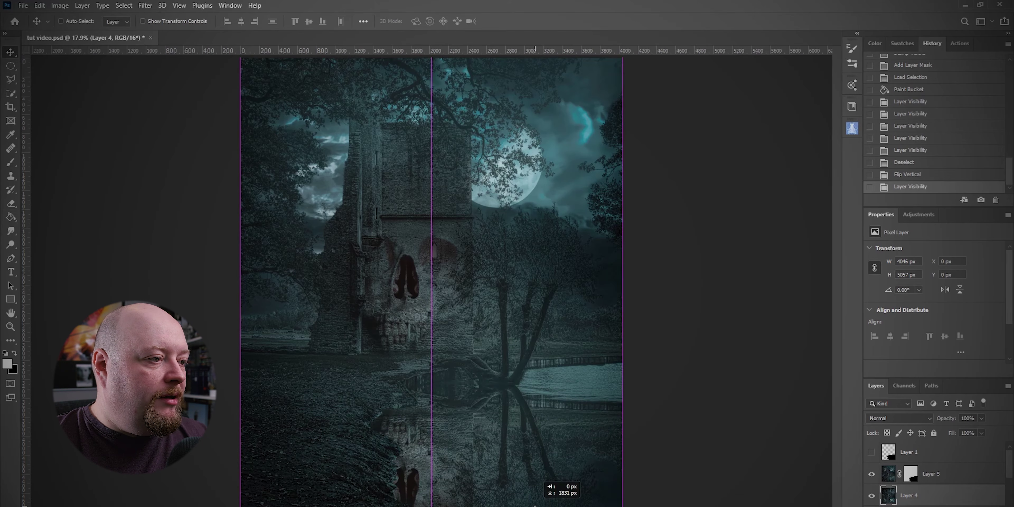
pyautogui.moveTo(535, 505); pyautogui.dragTo(535, 505)
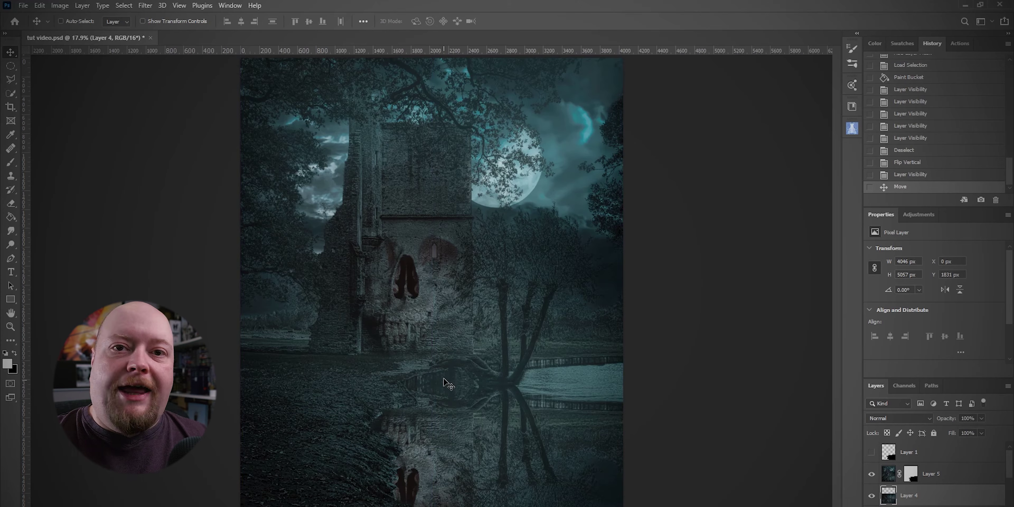
# Step: Paint white on Layer 5's mask with a soft 700 px brush to blend the reflection's hard edge into the water beside the tree
pyautogui.click(913, 478)
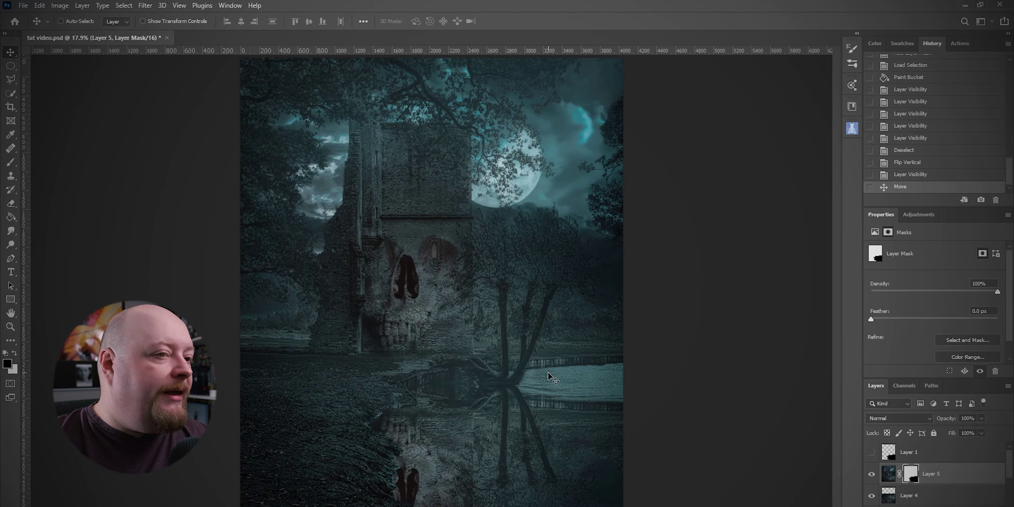
pyautogui.click(10, 162)
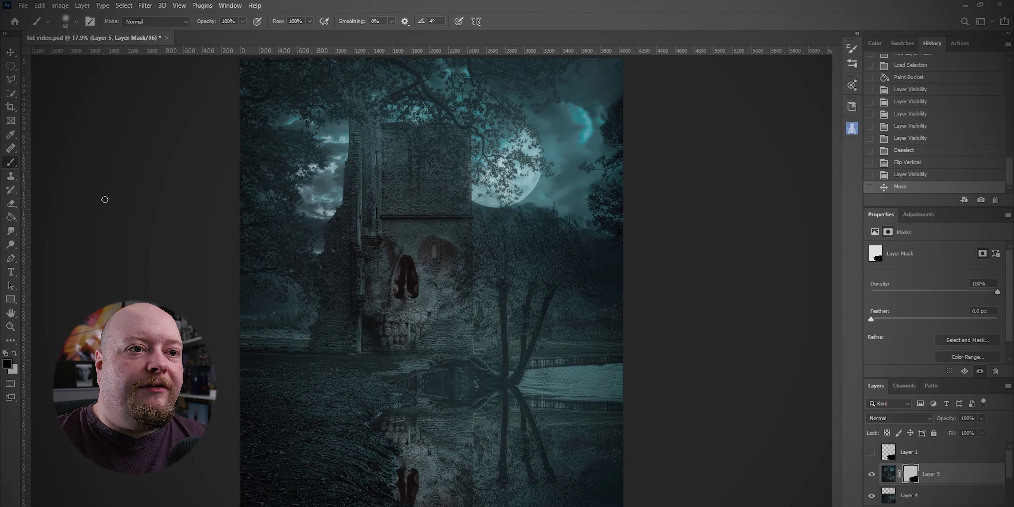
pyautogui.press(']')
pyautogui.press(']')
pyautogui.press(']')
pyautogui.press(']')
pyautogui.press(']')
pyautogui.press(']')
pyautogui.press(']')
pyautogui.press(']')
pyautogui.press(']')
pyautogui.press(']')
pyautogui.press(']')
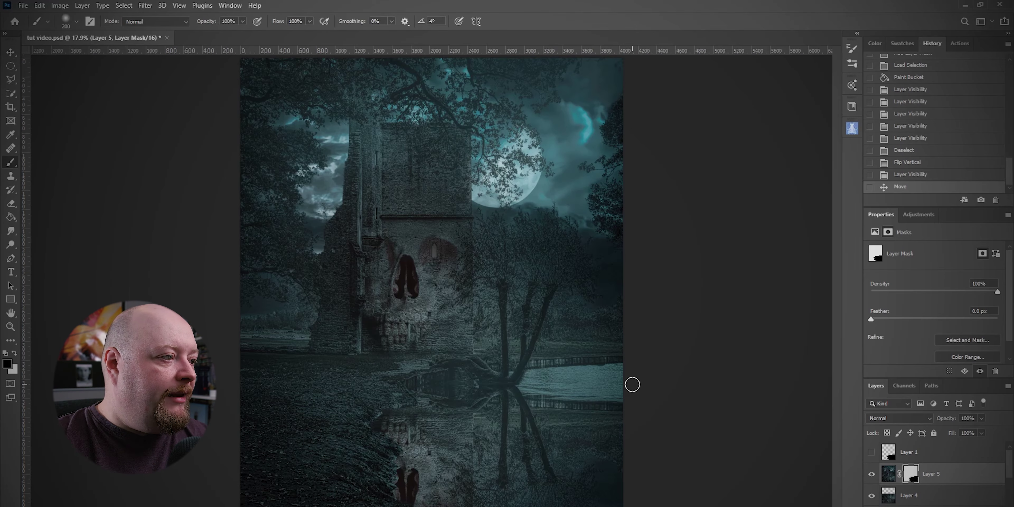
pyautogui.click(618, 386)
pyautogui.press('x')
pyautogui.moveTo(571, 386)
pyautogui.mouseDown()
pyautogui.moveTo(565, 393)
pyautogui.moveTo(579, 401)
pyautogui.moveTo(560, 402)
pyautogui.mouseUp()
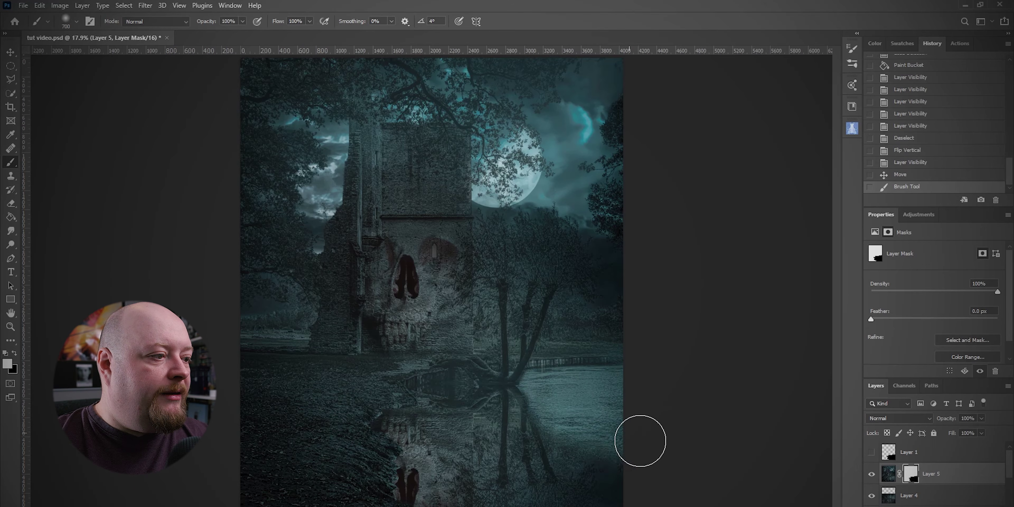
# Step: Paint black on Layer 5's mask over the lower water to bring the reflection back, and enlarge the brush to 1000 px
pyautogui.press('x')
pyautogui.moveTo(647, 475)
pyautogui.mouseDown()
pyautogui.moveTo(566, 493)
pyautogui.moveTo(512, 490)
pyautogui.mouseUp()
pyautogui.press(']')
pyautogui.press(']')
pyautogui.press(']')
pyautogui.press(']')
pyautogui.press(']')
pyautogui.press(']')
pyautogui.press(']')
pyautogui.press(']')
pyautogui.press(']')
pyautogui.press(']')
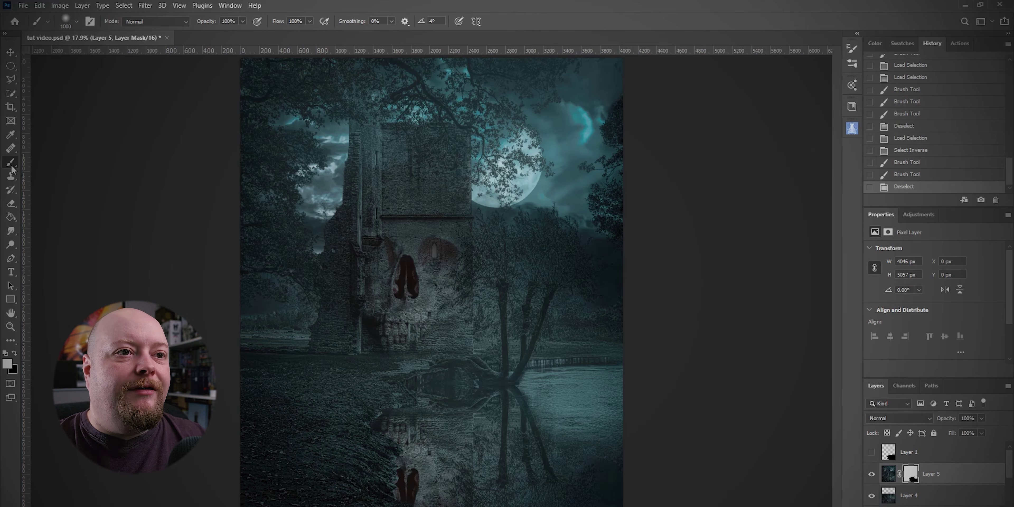
# Step: Try stamping a 2500 px Clouds & Skies brush from the Joel Grimes set over the water on Layer 5's mask
pyautogui.click(77, 22)
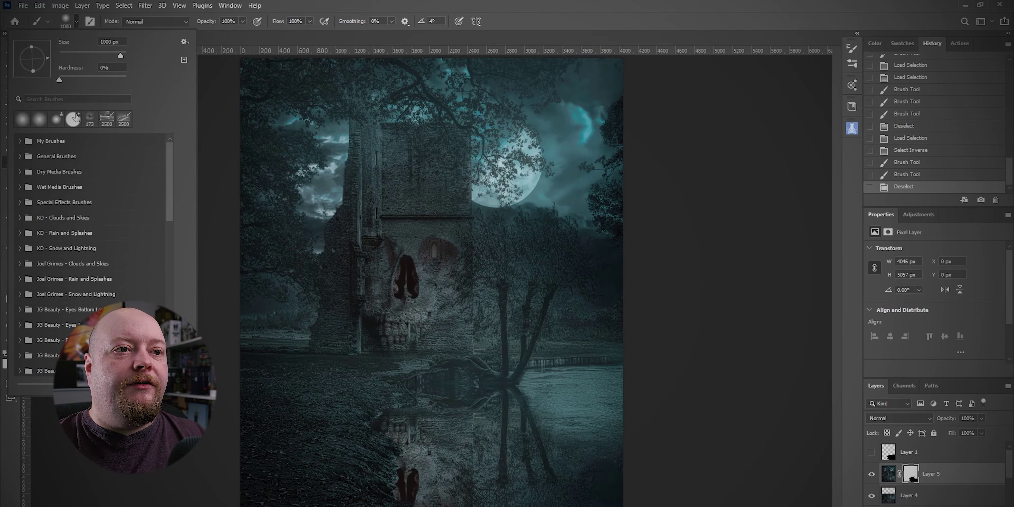
pyautogui.scroll(-2, 34, 276)
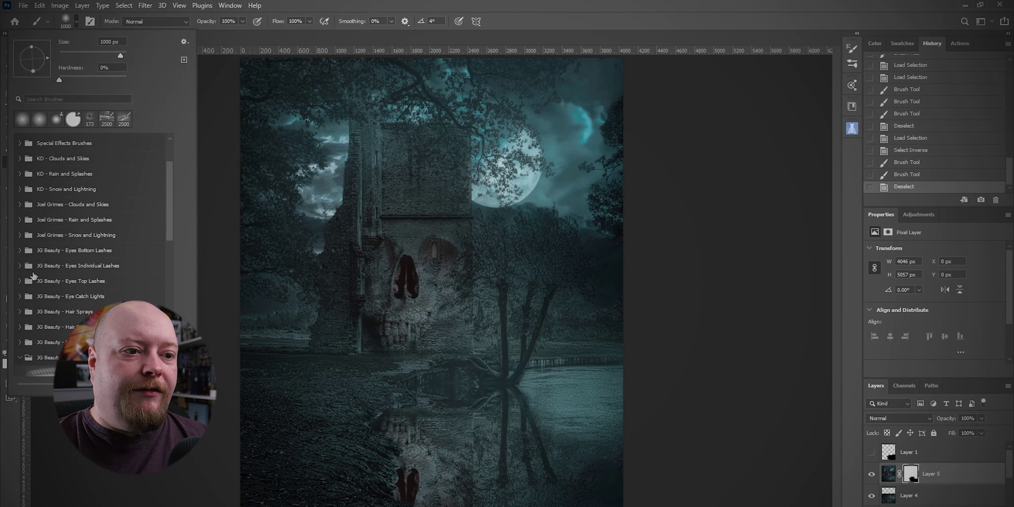
pyautogui.click(63, 205)
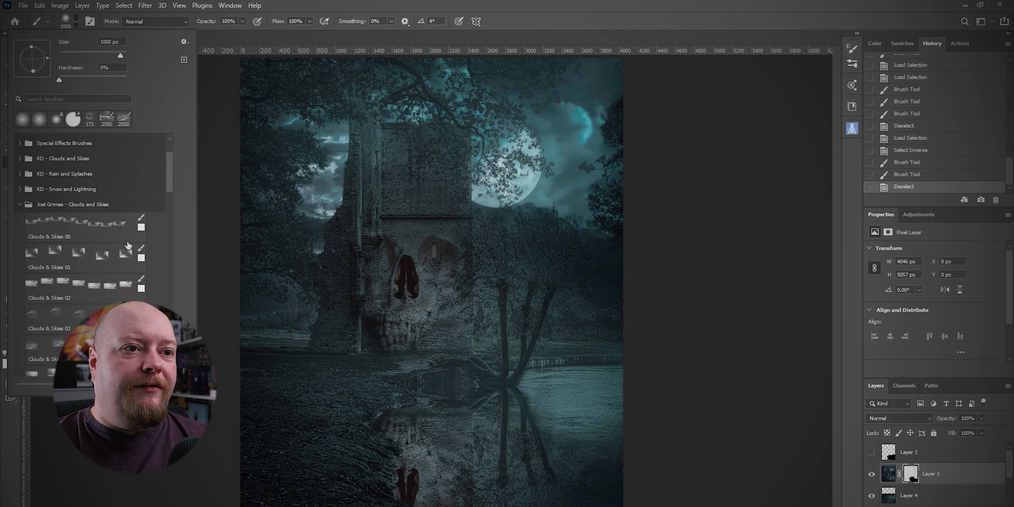
pyautogui.scroll(-5, 128, 246)
pyautogui.click(51, 329)
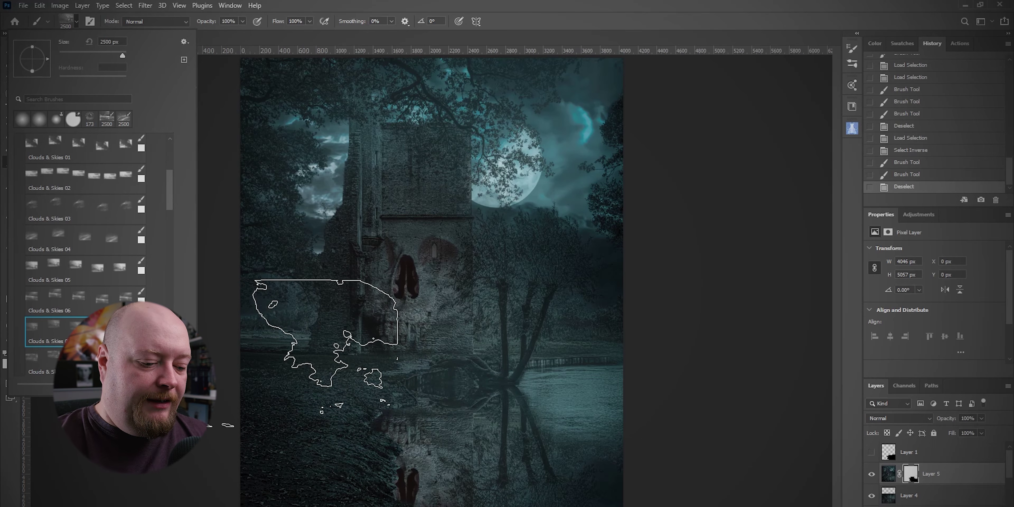
pyautogui.press(',')
pyautogui.press(',')
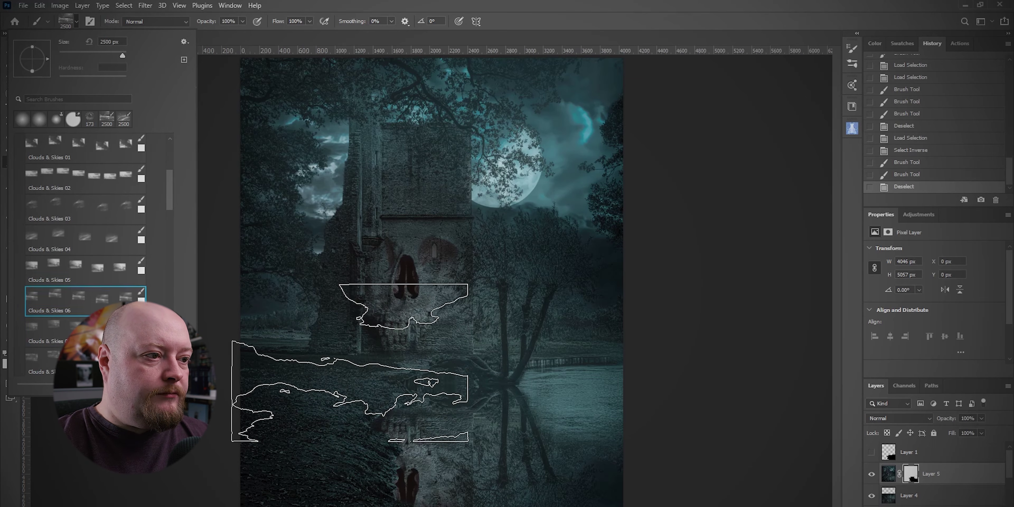
pyautogui.click(401, 374)
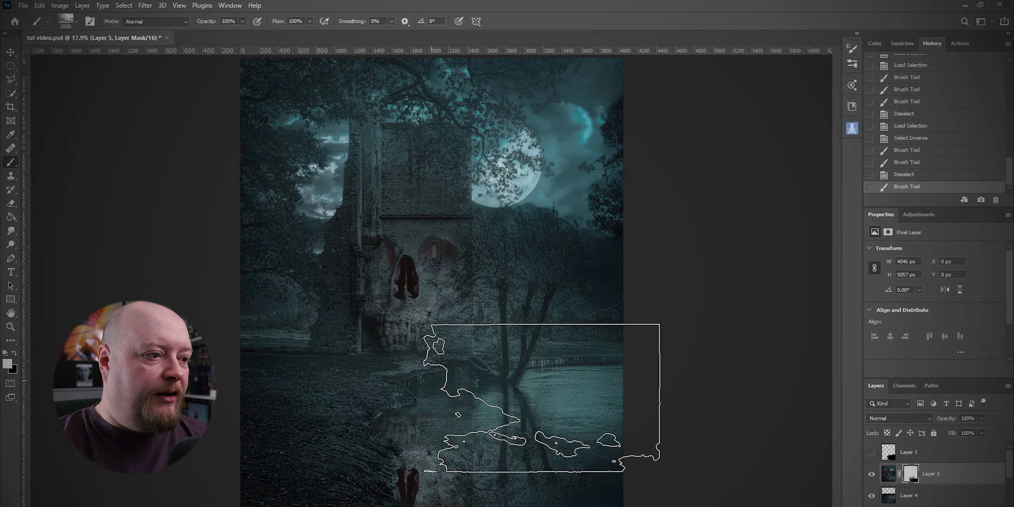
pyautogui.click(650, 427)
pyautogui.hotkey('ctrl', 'z')
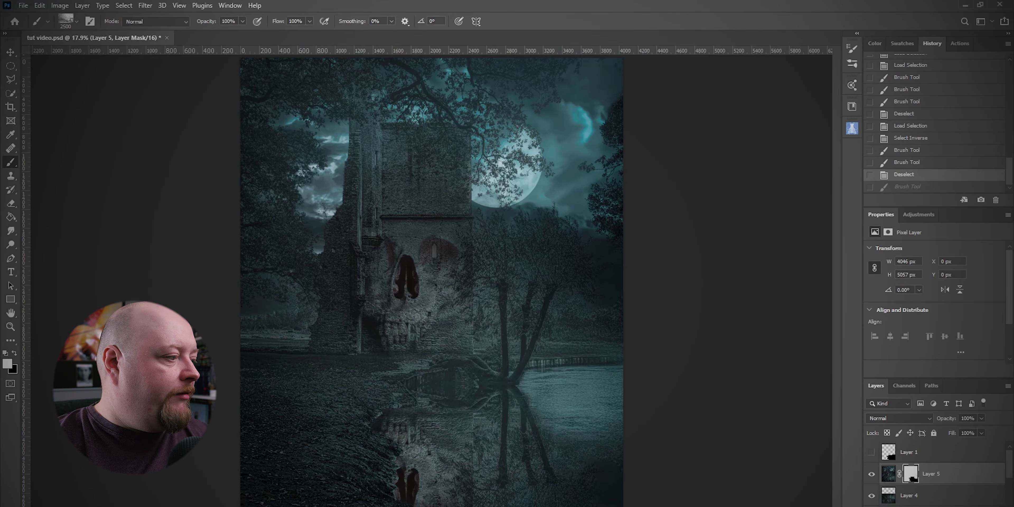
# Step: Create a new empty layer above Layer 5, keeping the light foreground colour
pyautogui.hotkey('ctrl', 'shift', 'alt', 'n')
pyautogui.press('x')
pyautogui.press('x')
# Step: Try the Clouds & Skies 05 and Clouds & Skies 08 brushes over the reflection on Layer 6, undoing each stamp
pyautogui.moveTo(118, 354)
pyautogui.mouseDown()
pyautogui.moveTo(281, 361)
pyautogui.moveTo(585, 406)
pyautogui.moveTo(539, 417)
pyautogui.mouseUp()
pyautogui.click(475, 420)
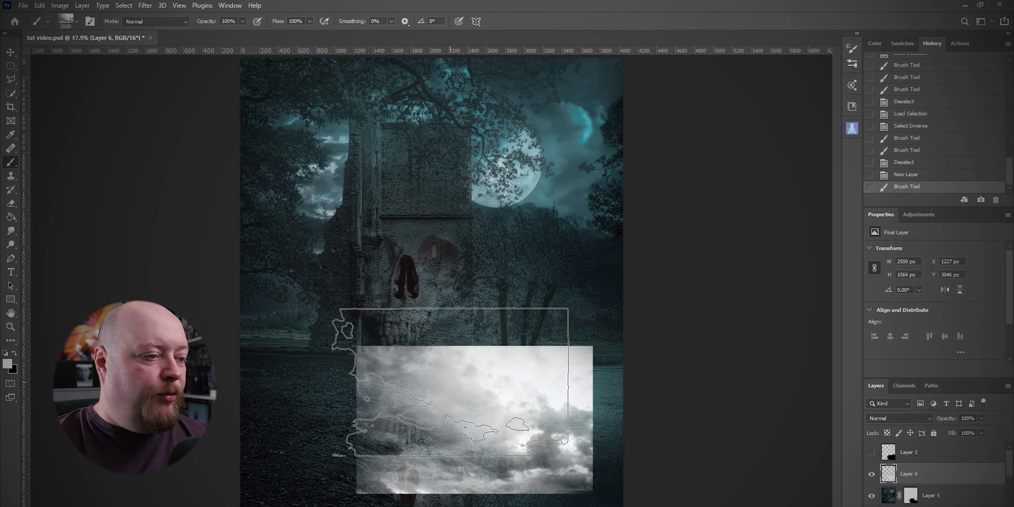
pyautogui.hotkey('ctrl', 'z')
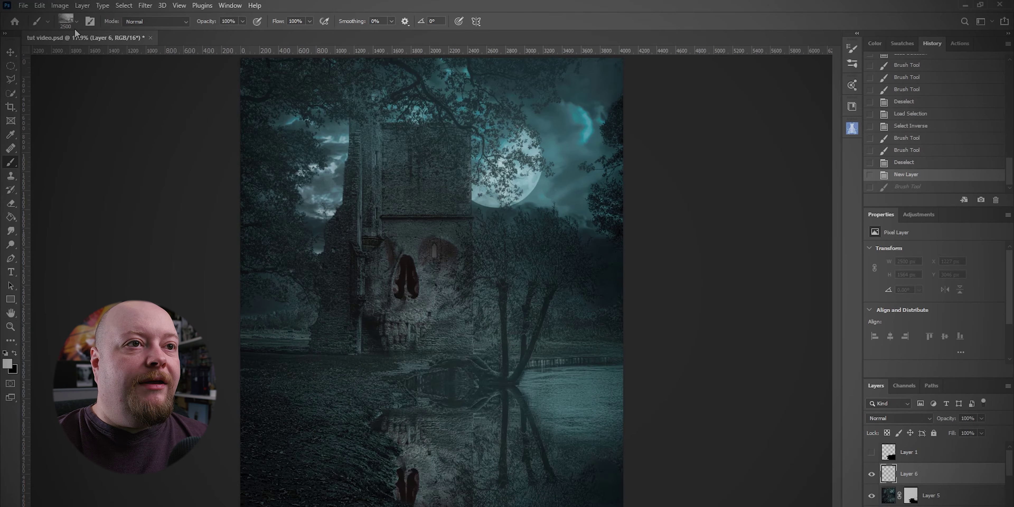
pyautogui.click(76, 21)
pyautogui.scroll(-1, 85, 236)
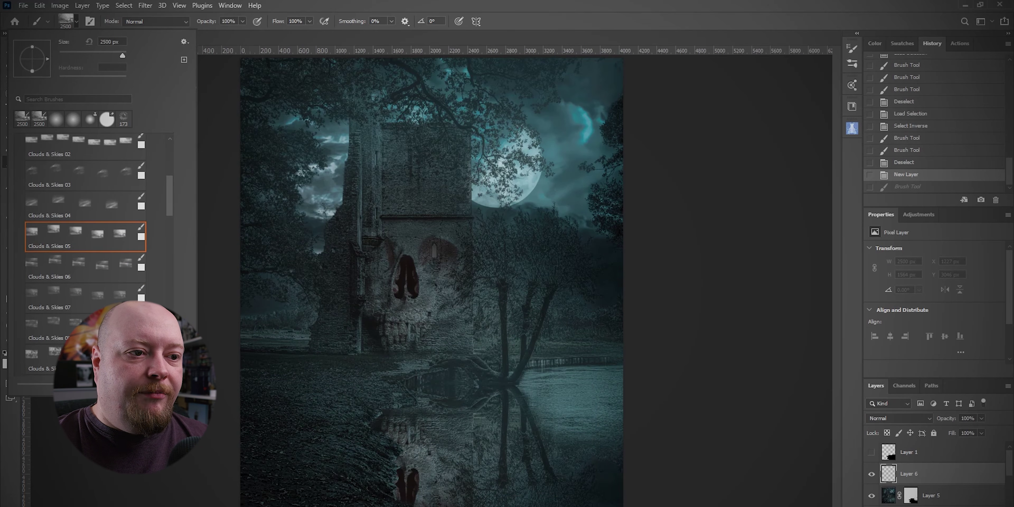
pyautogui.click(47, 327)
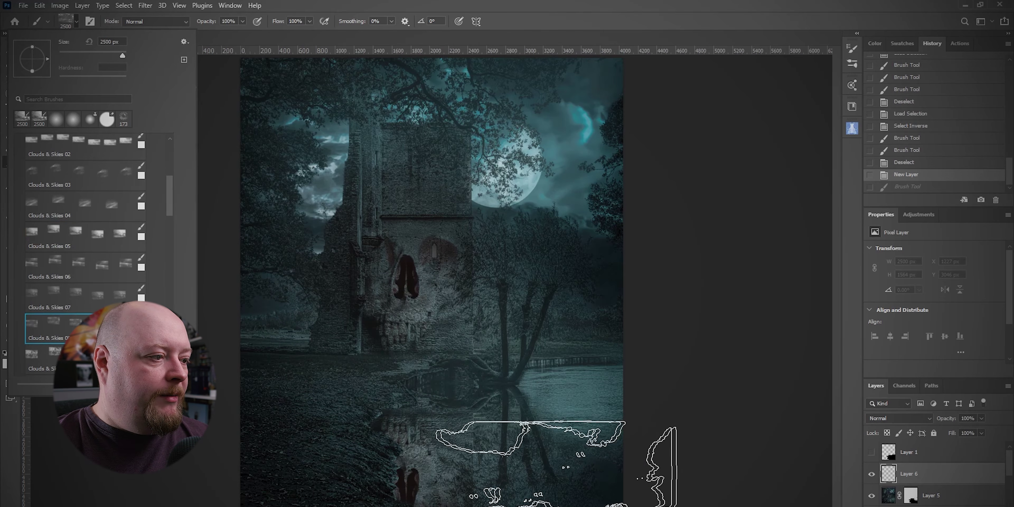
pyautogui.click(519, 484)
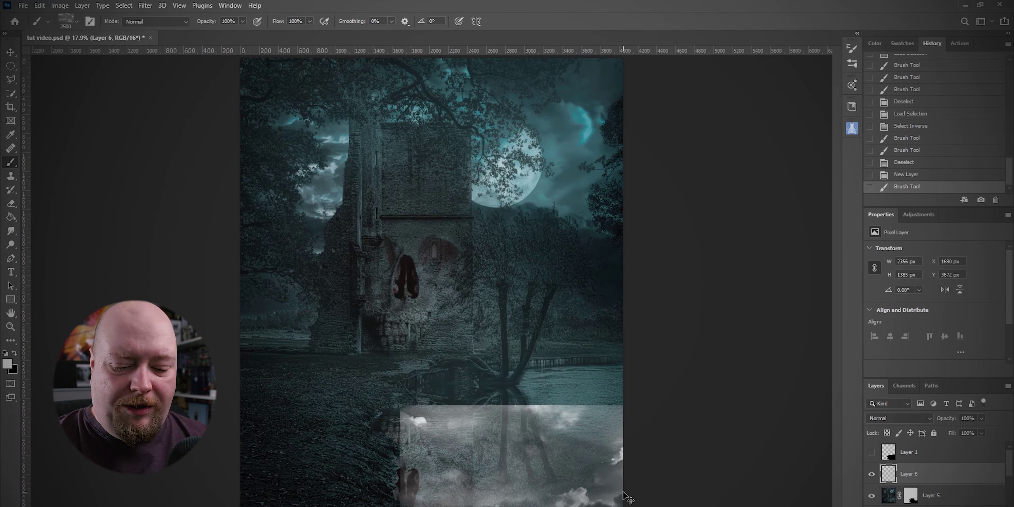
pyautogui.hotkey('ctrl', 'z')
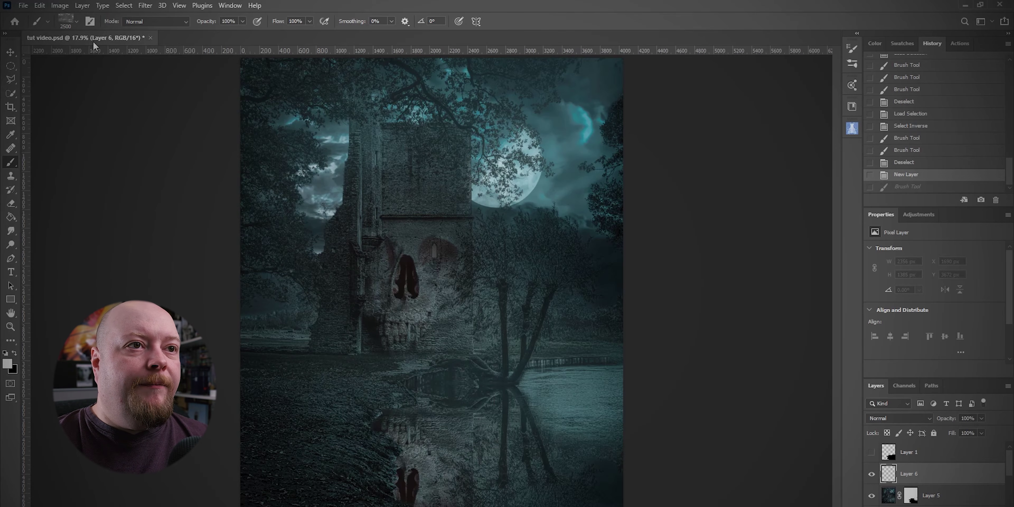
# Step: Stamp the Clouds & Skies 11 brush at 2500 px over the grass beside the tower on Layer 6 as mist
pyautogui.click(77, 22)
pyautogui.scroll(-5, 95, 308)
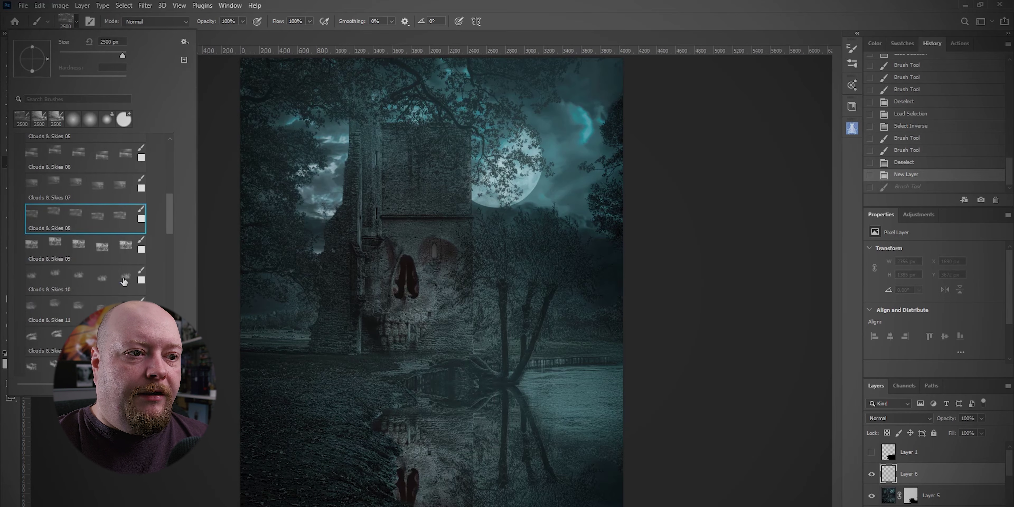
pyautogui.click(94, 308)
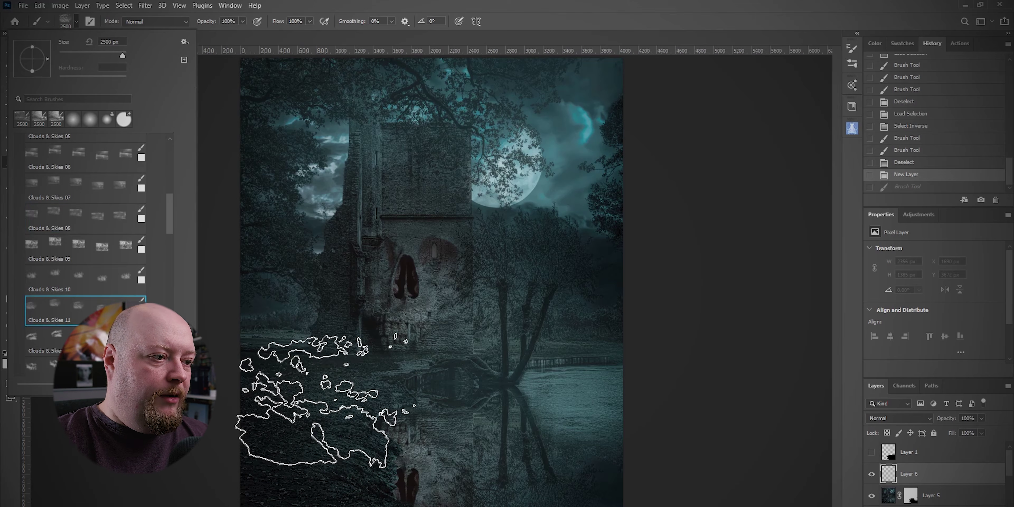
pyautogui.click(317, 362)
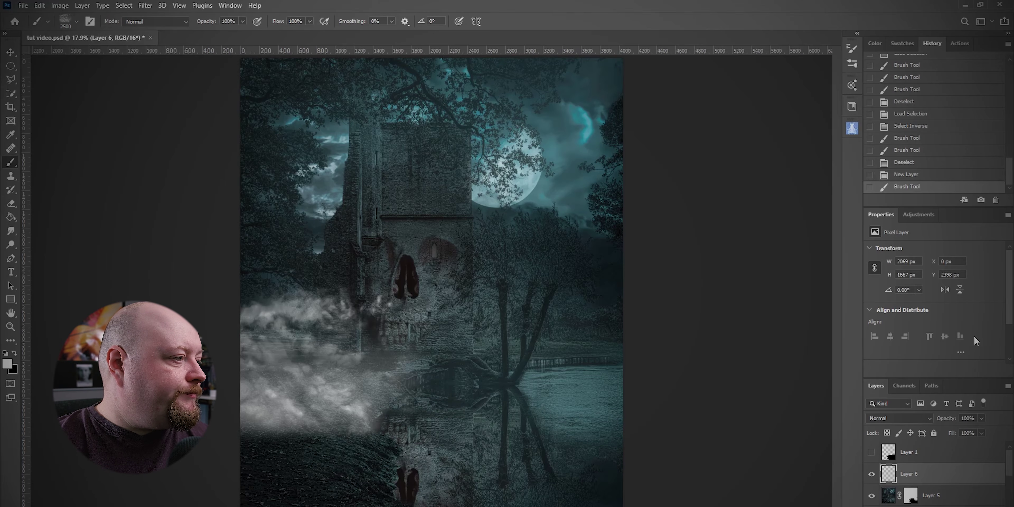
# Step: Set Layer 6's blend mode to Hard Light and its opacity to 47%
pyautogui.click(906, 418)
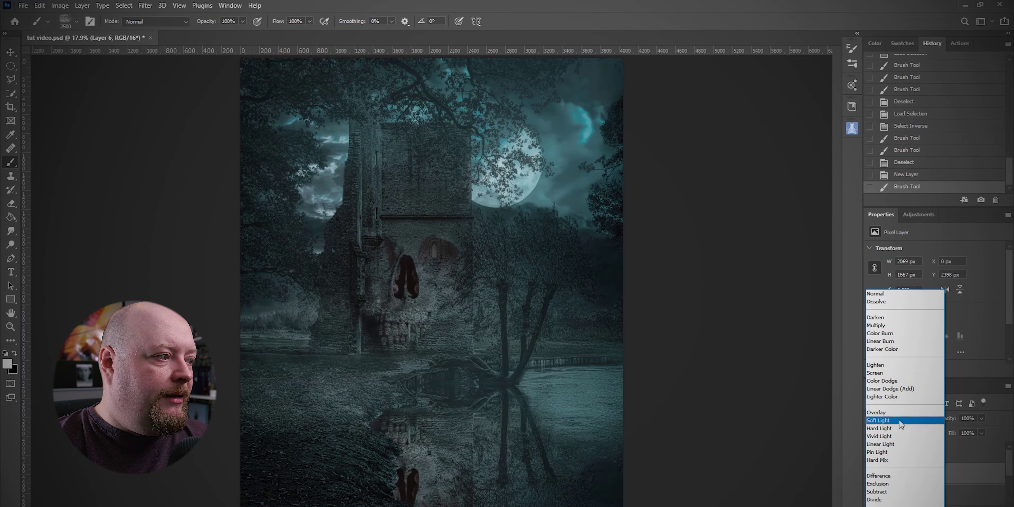
pyautogui.click(900, 427)
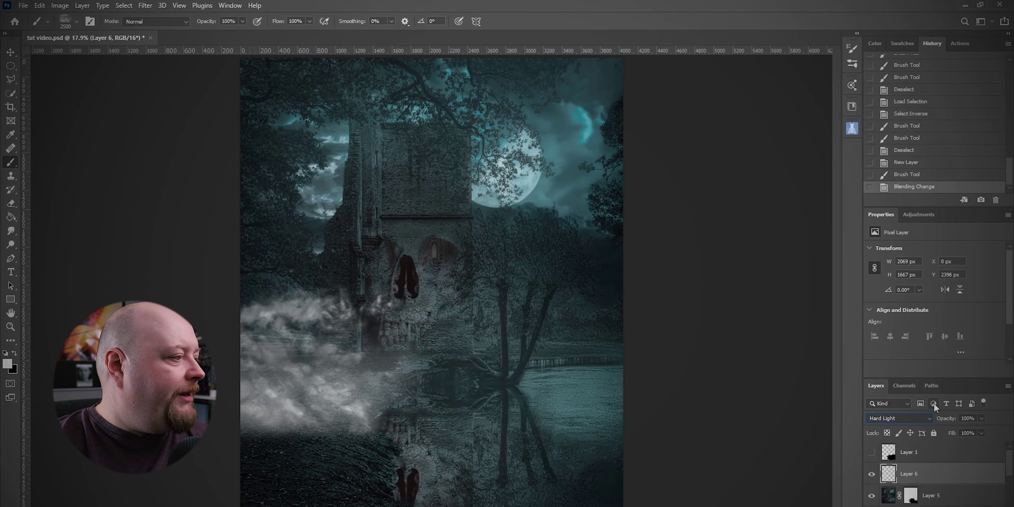
pyautogui.moveTo(904, 421); pyautogui.dragTo(909, 424)
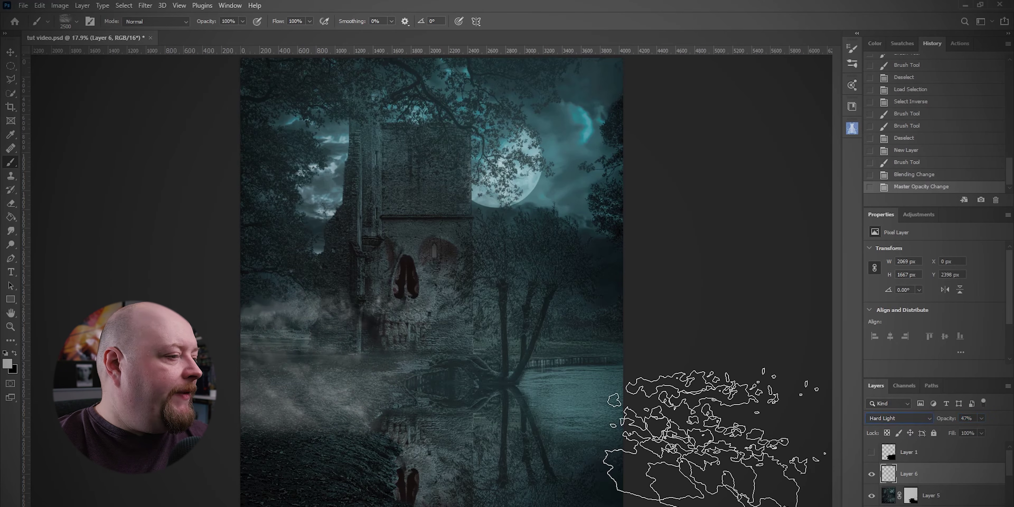
# Step: Switch to a soft round 2500 px brush with 0% hardness and add a white layer mask to Layer 6
pyautogui.click(78, 24)
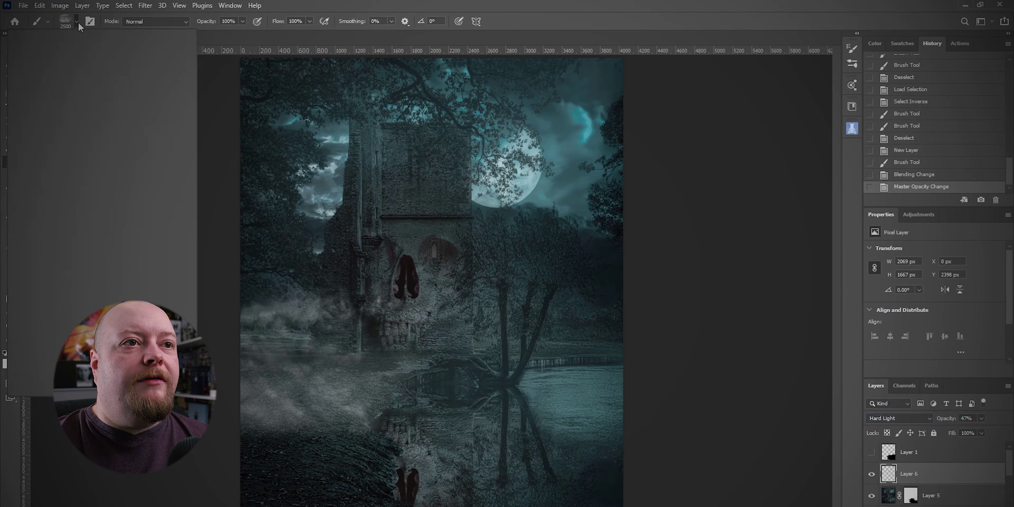
pyautogui.click(89, 120)
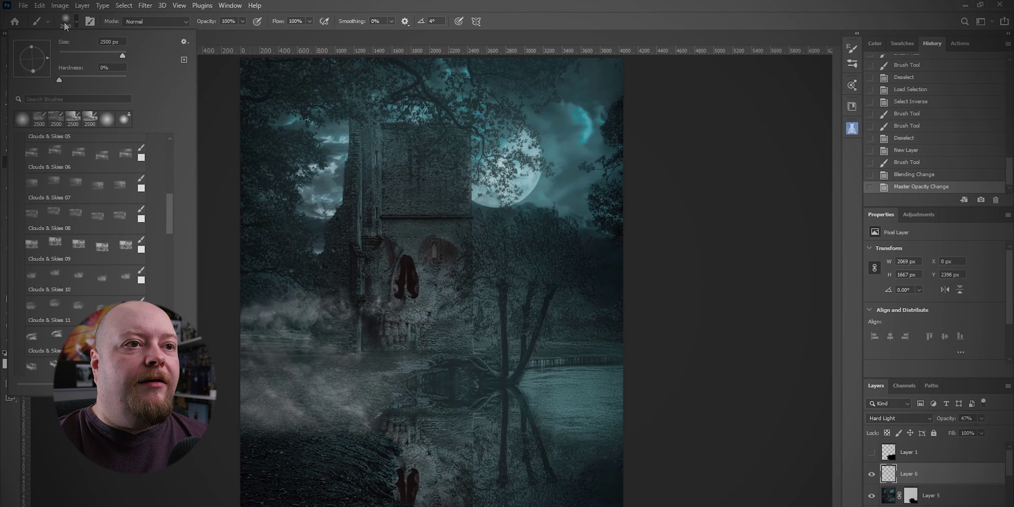
pyautogui.click(66, 22)
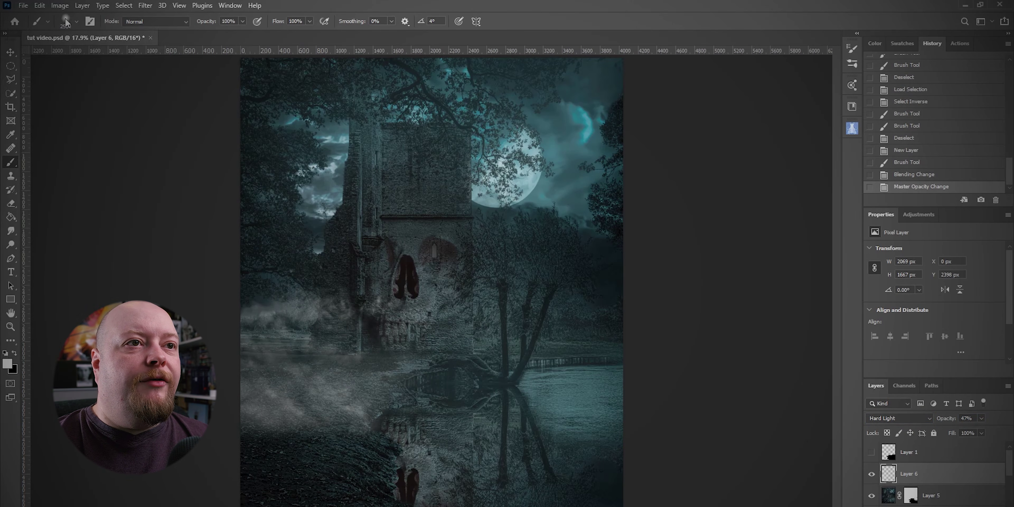
pyautogui.click(89, 6)
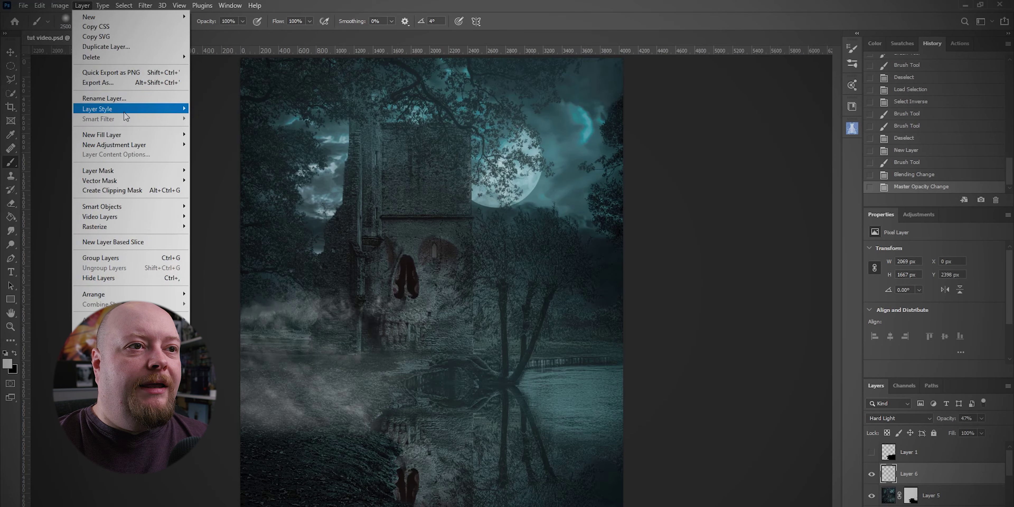
pyautogui.moveTo(124, 172)
pyautogui.click(213, 170)
# Step: Paint black on Layer 6's mask to remove the mist in front of the trees and the tower's base
pyautogui.moveTo(351, 285)
pyautogui.mouseDown()
pyautogui.moveTo(294, 249)
pyautogui.moveTo(305, 242)
pyautogui.mouseUp()
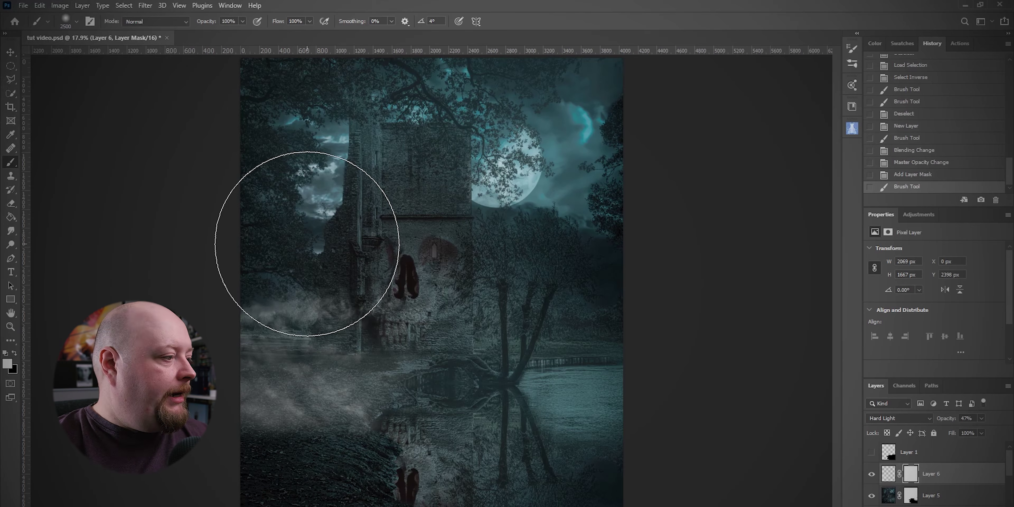
pyautogui.press('x')
pyautogui.moveTo(242, 231)
pyautogui.mouseDown()
pyautogui.moveTo(323, 238)
pyautogui.moveTo(335, 217)
pyautogui.moveTo(289, 246)
pyautogui.mouseUp()
pyautogui.moveTo(566, 335); pyautogui.dragTo(570, 344)
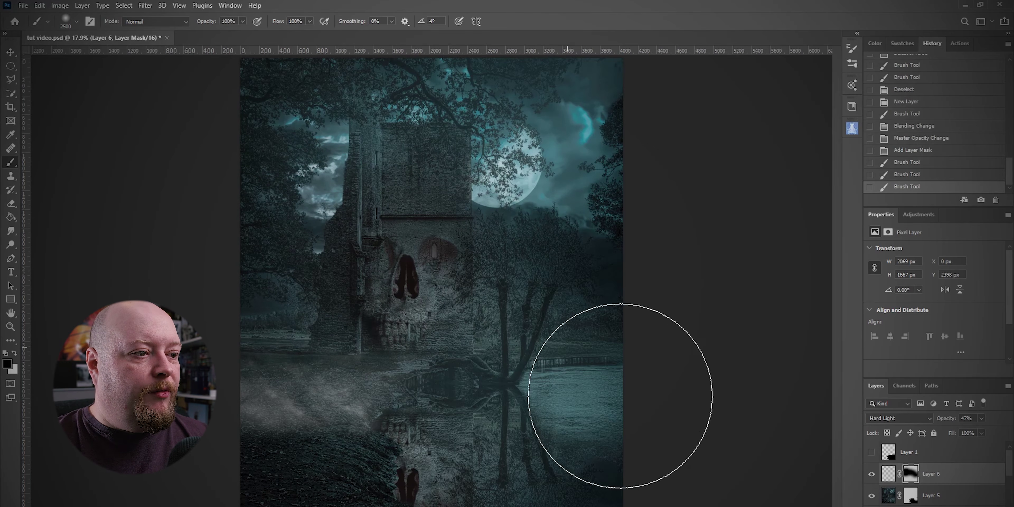